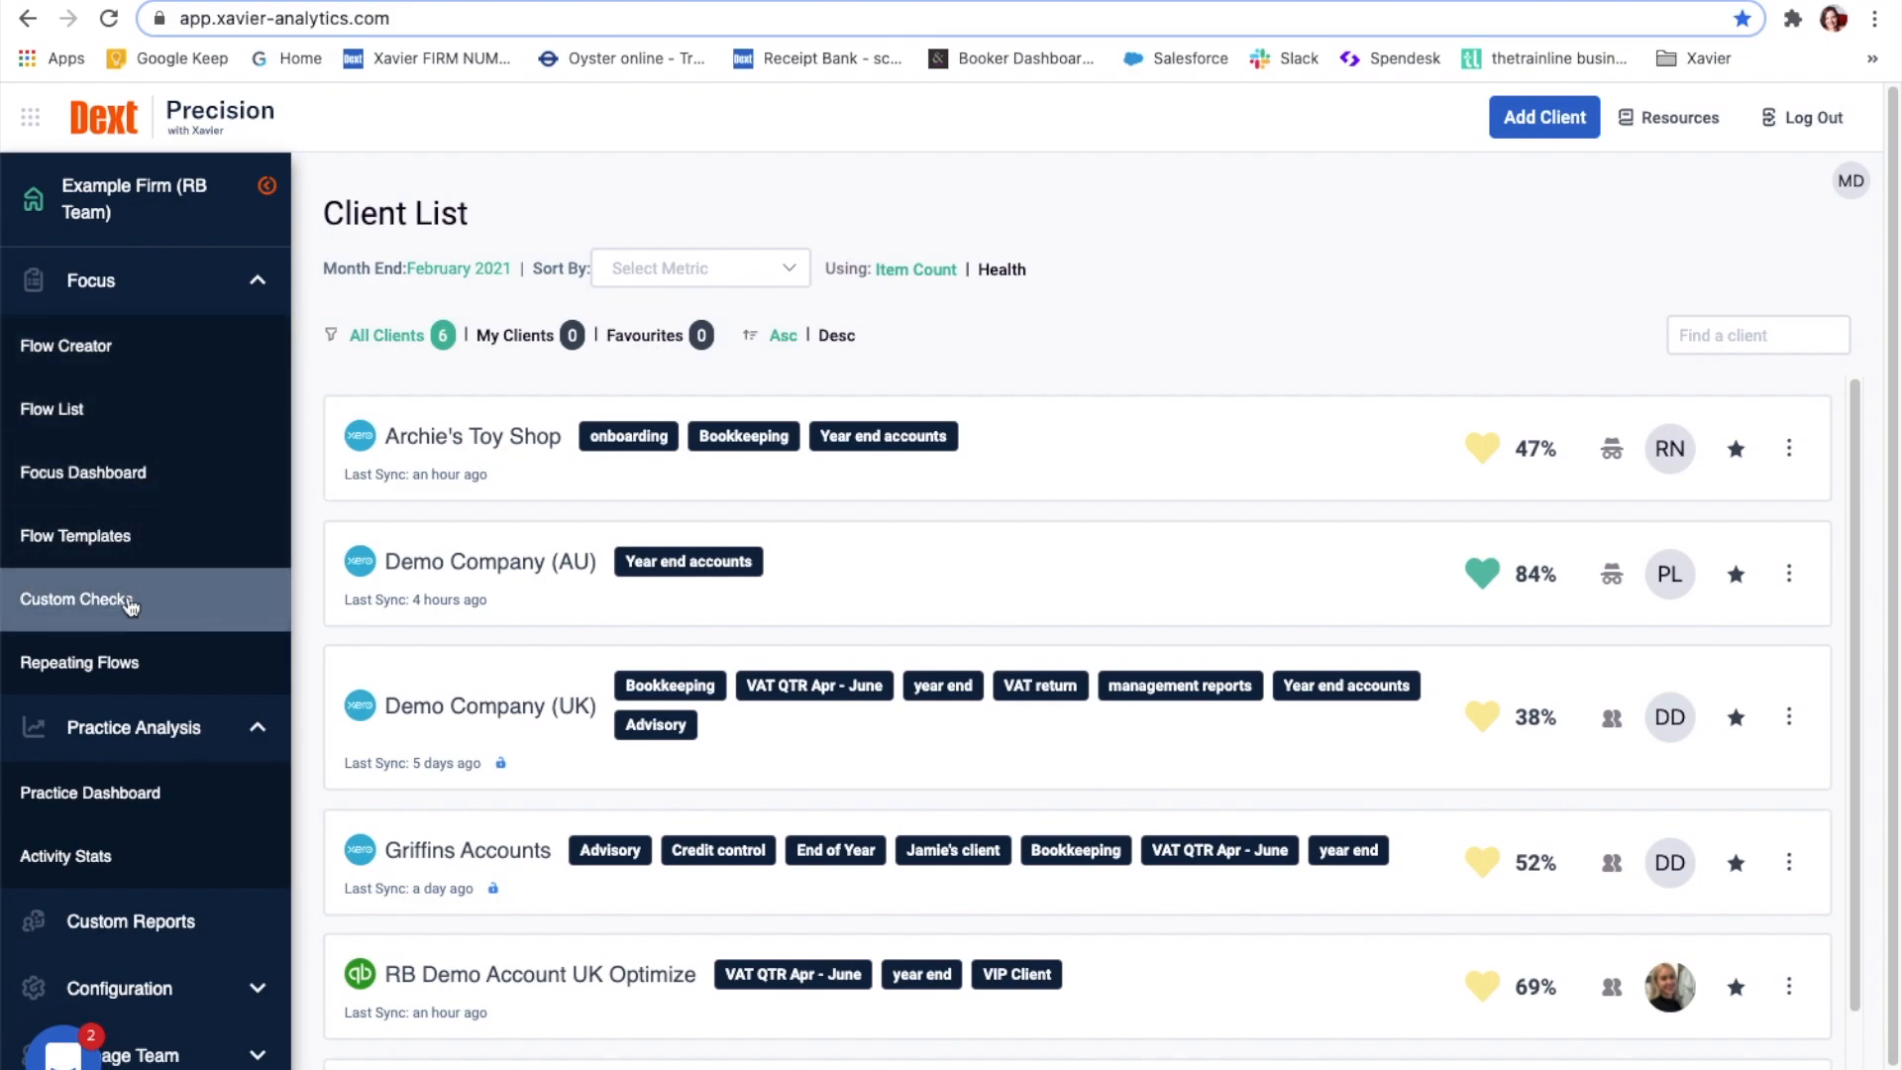
# - Open the Monthly Bookkeeping template from the Focus flow templates
pyautogui.click(120, 603)
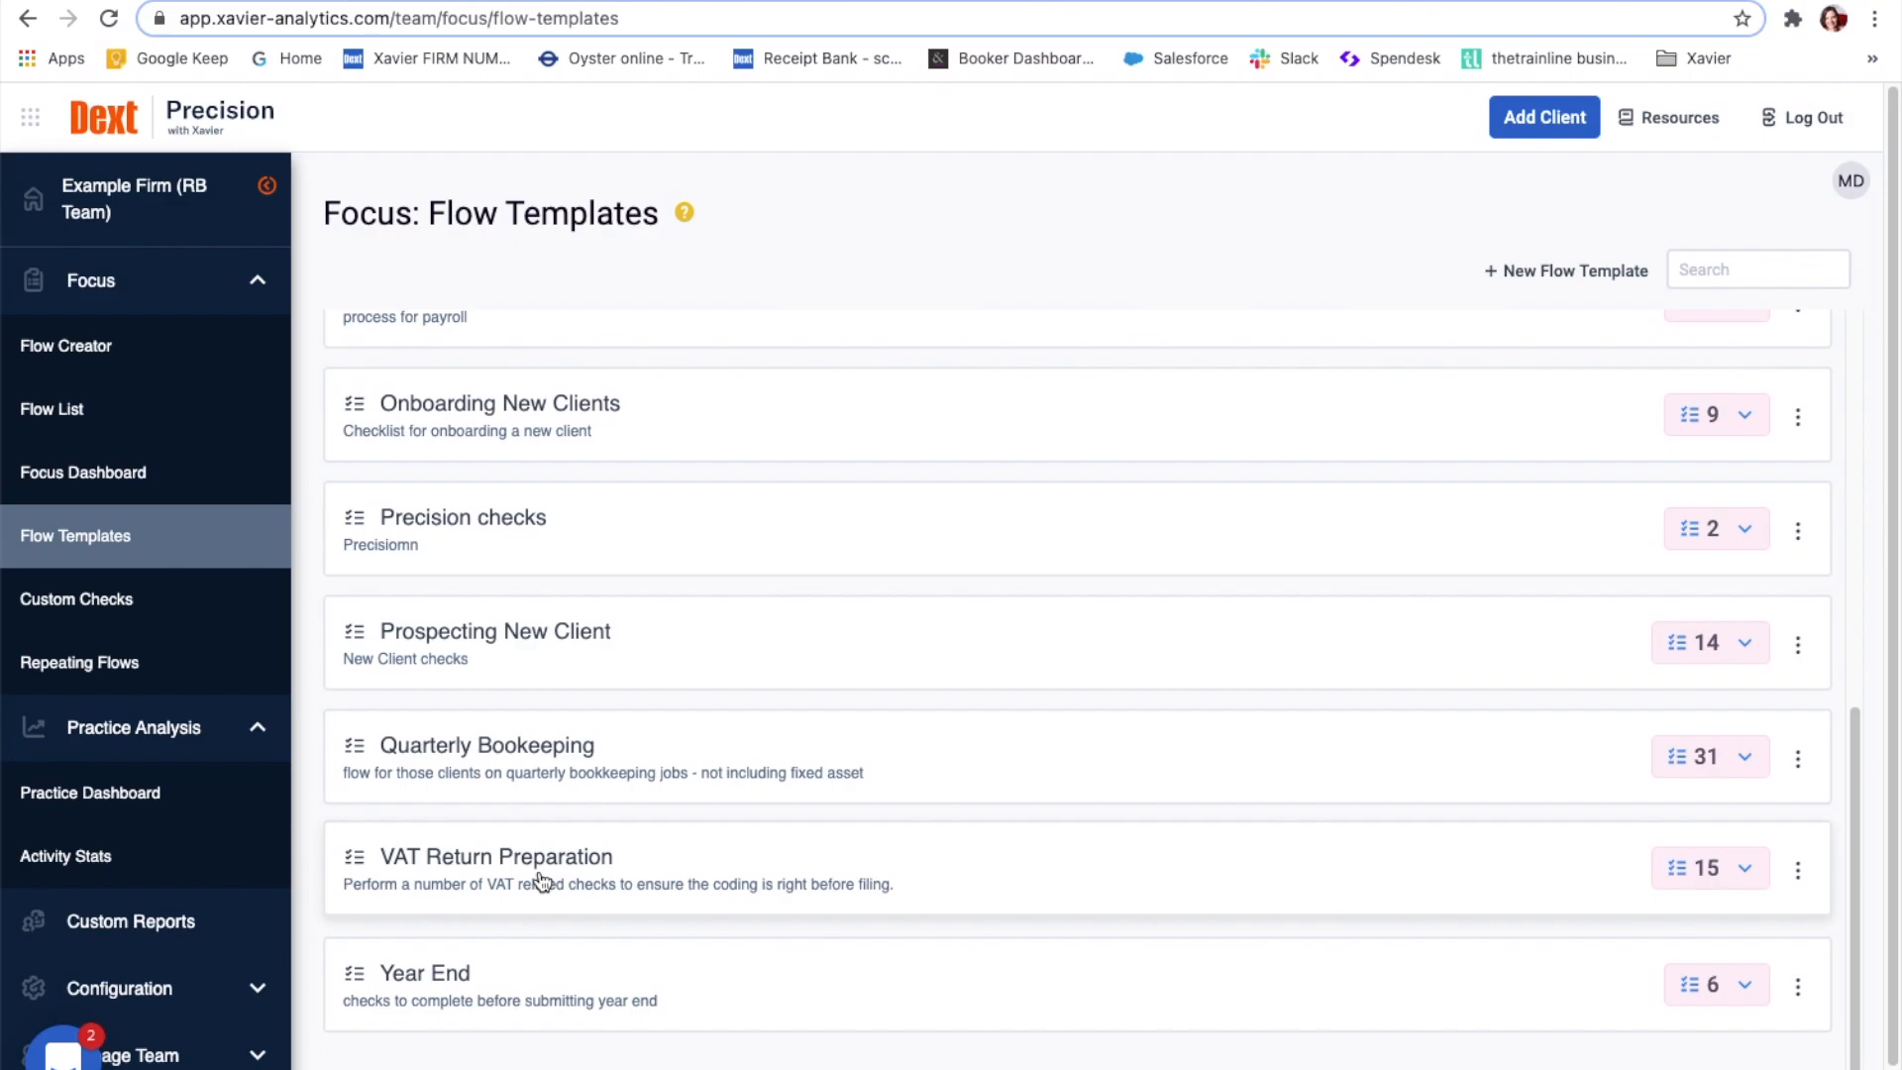
pyautogui.scroll(5, 607, 675)
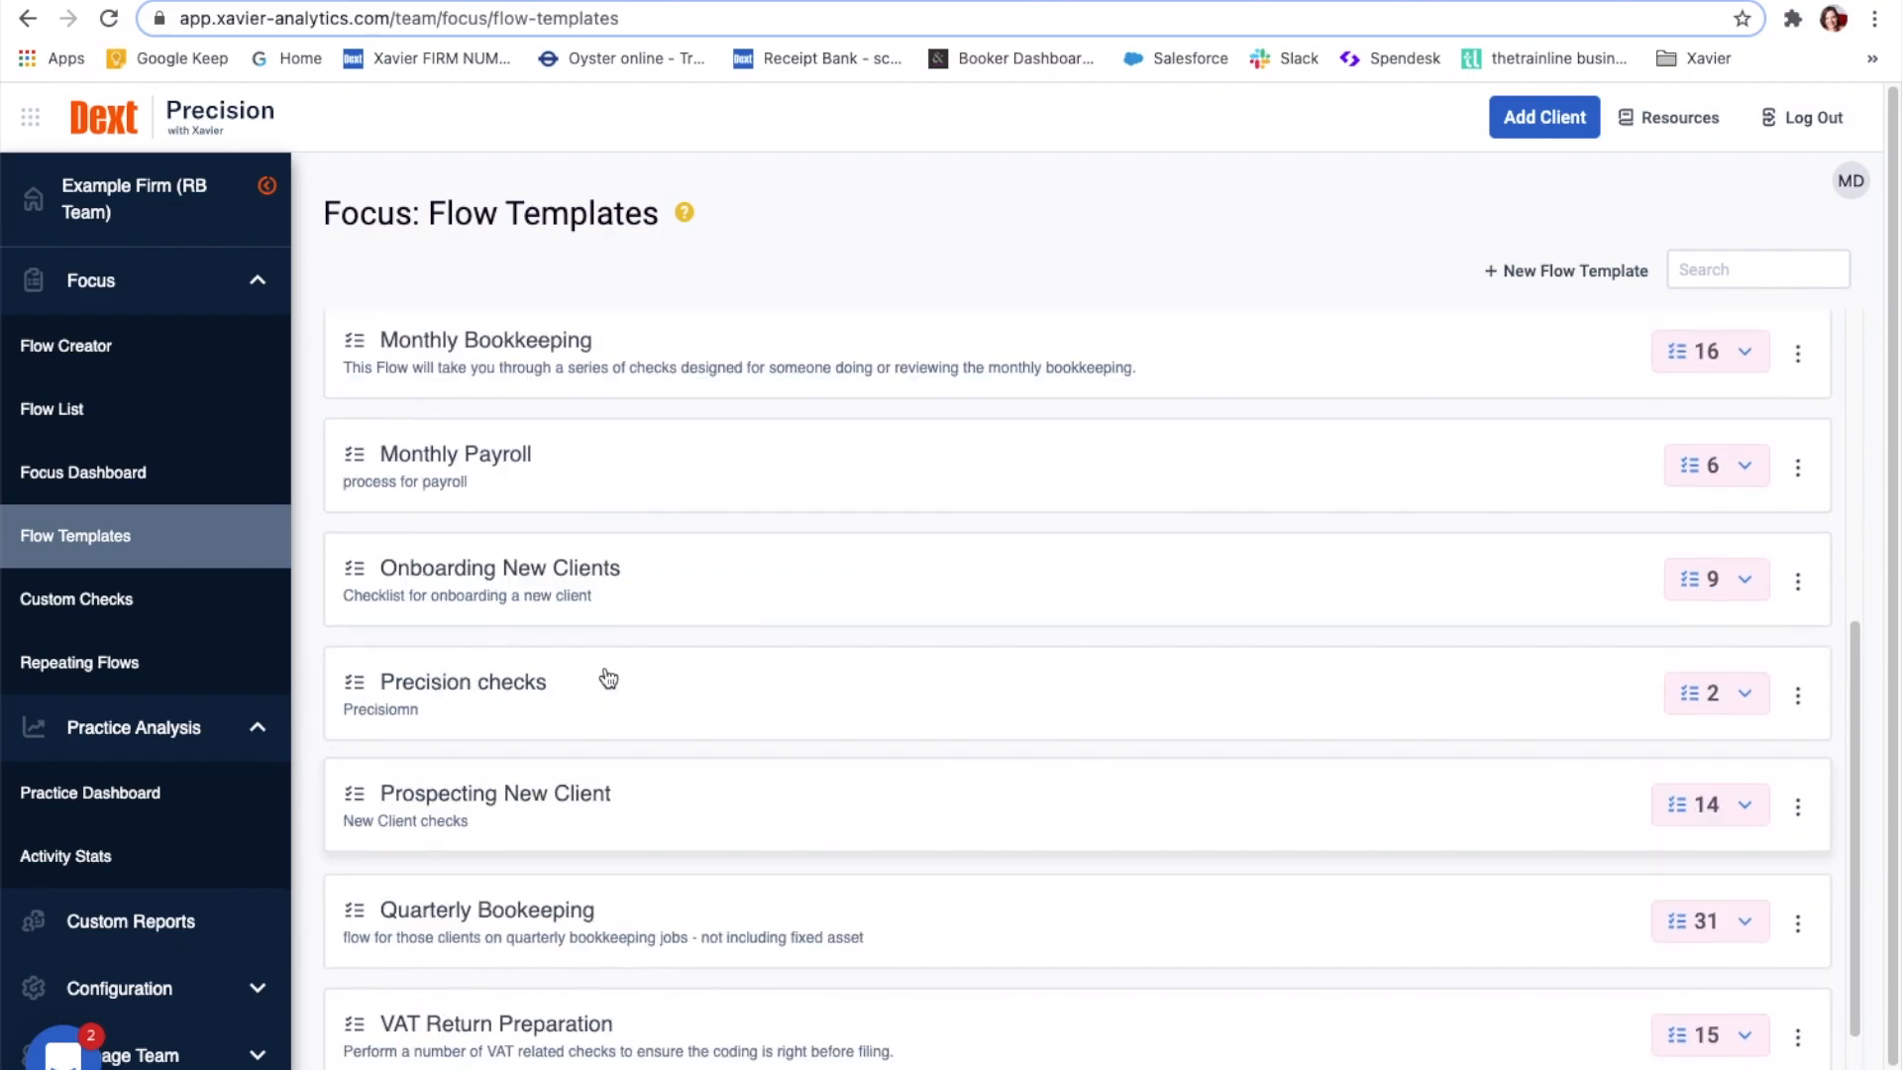
pyautogui.scroll(3, 608, 675)
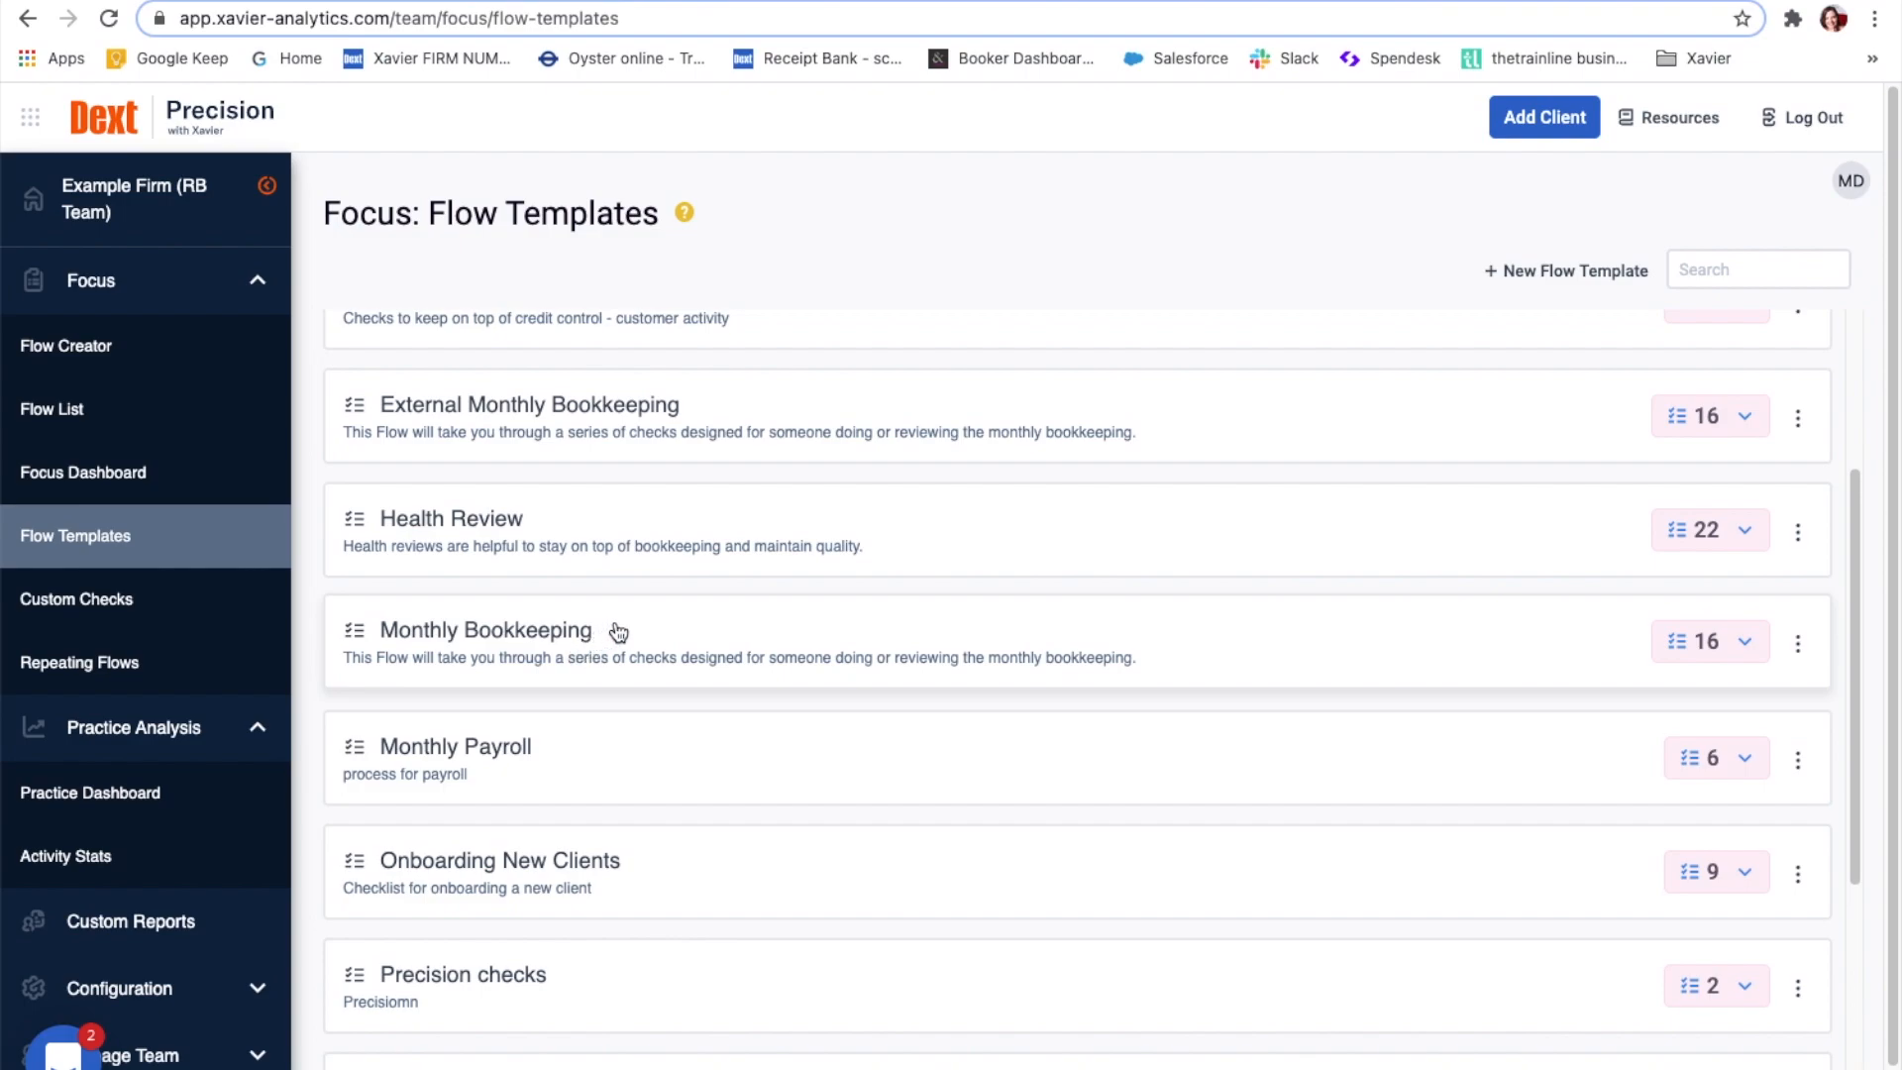
pyautogui.click(618, 632)
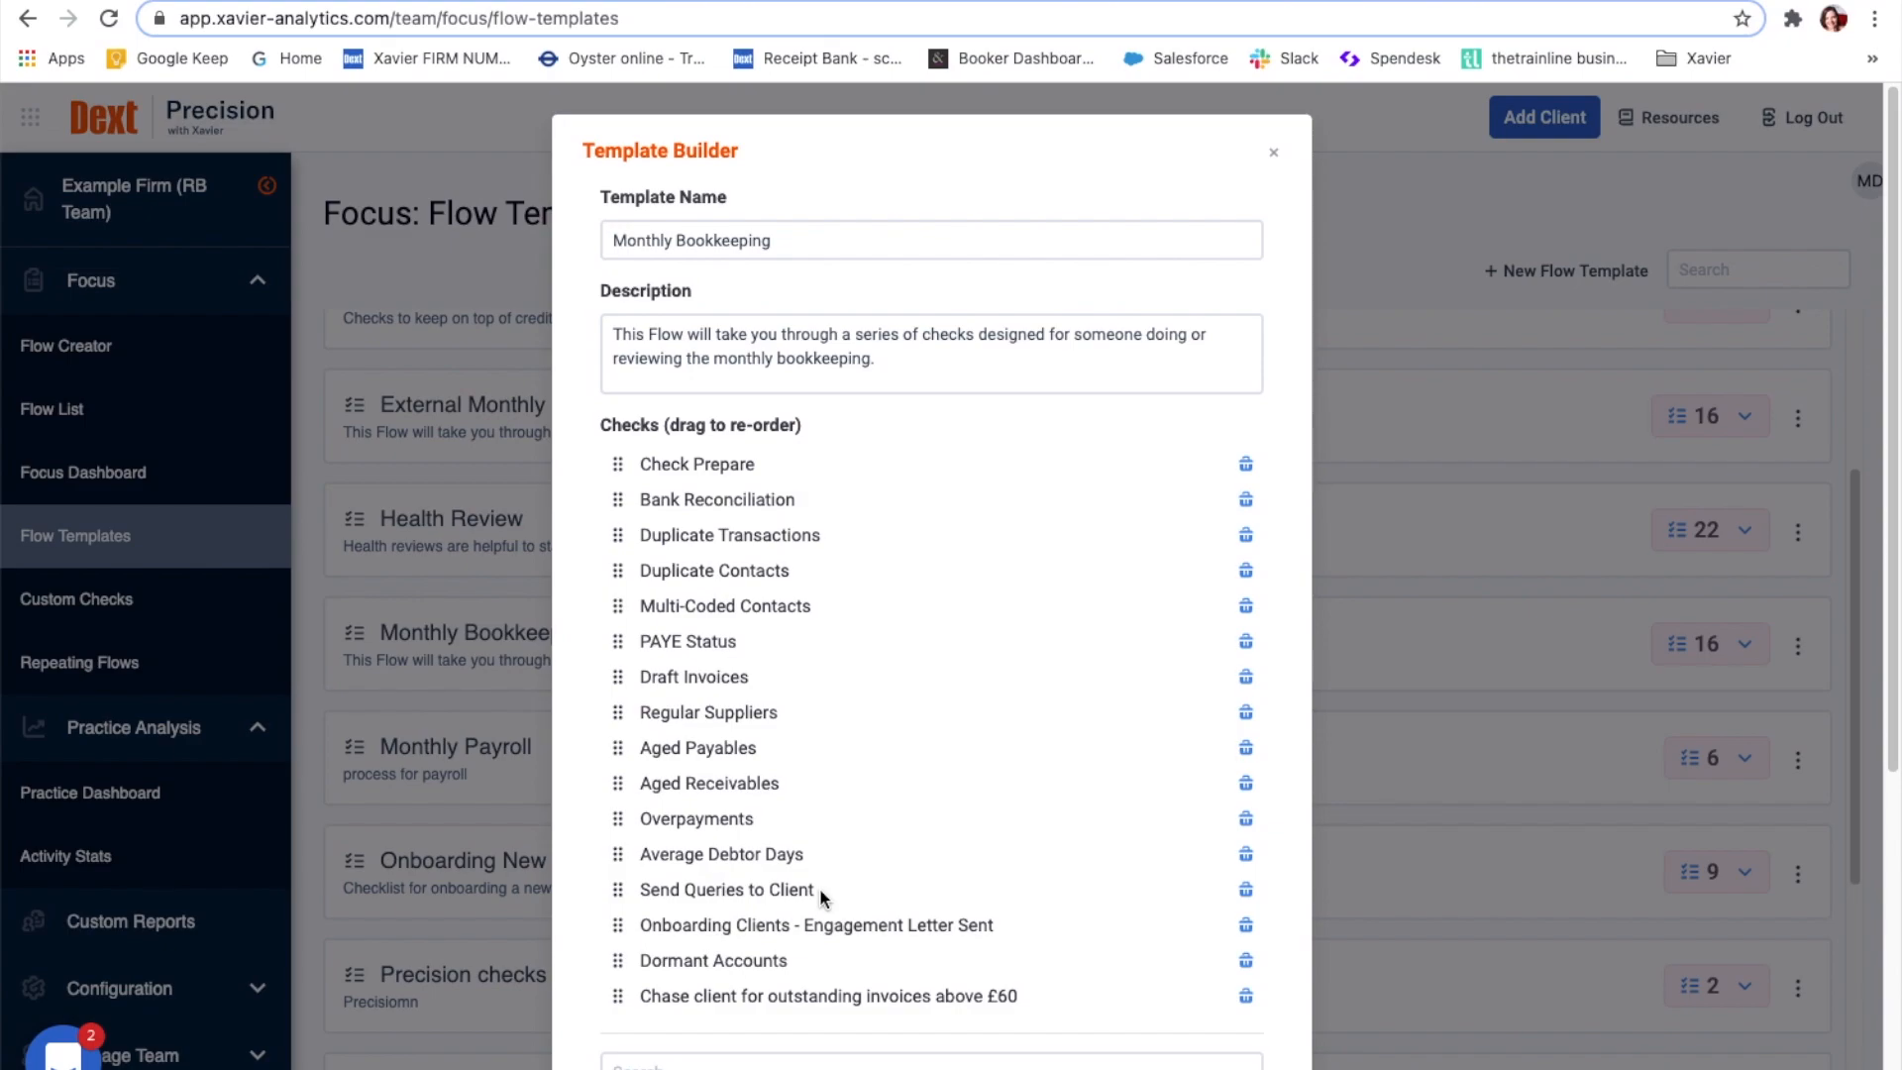
# - Add the Directors Loan Accounts check to the Monthly Bookkeeping template
pyautogui.scroll(-5, 852, 882)
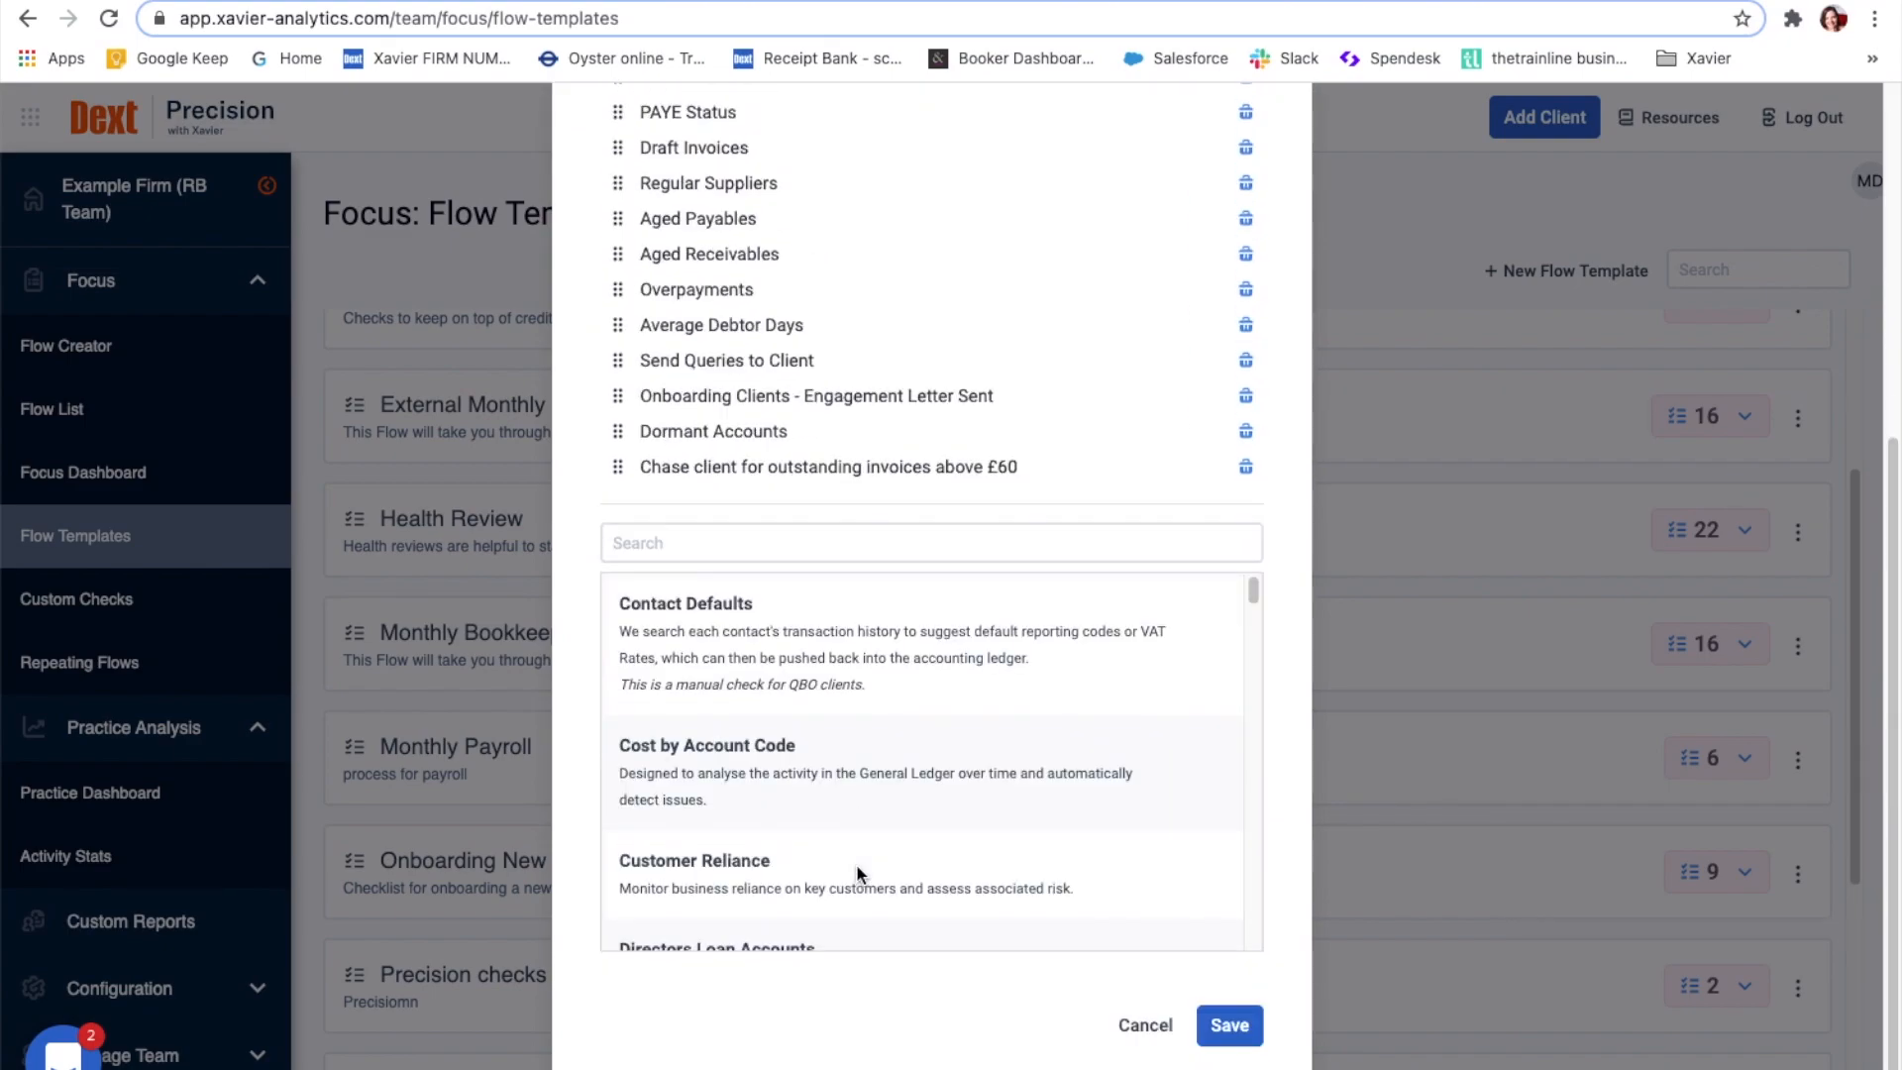
pyautogui.click(751, 544)
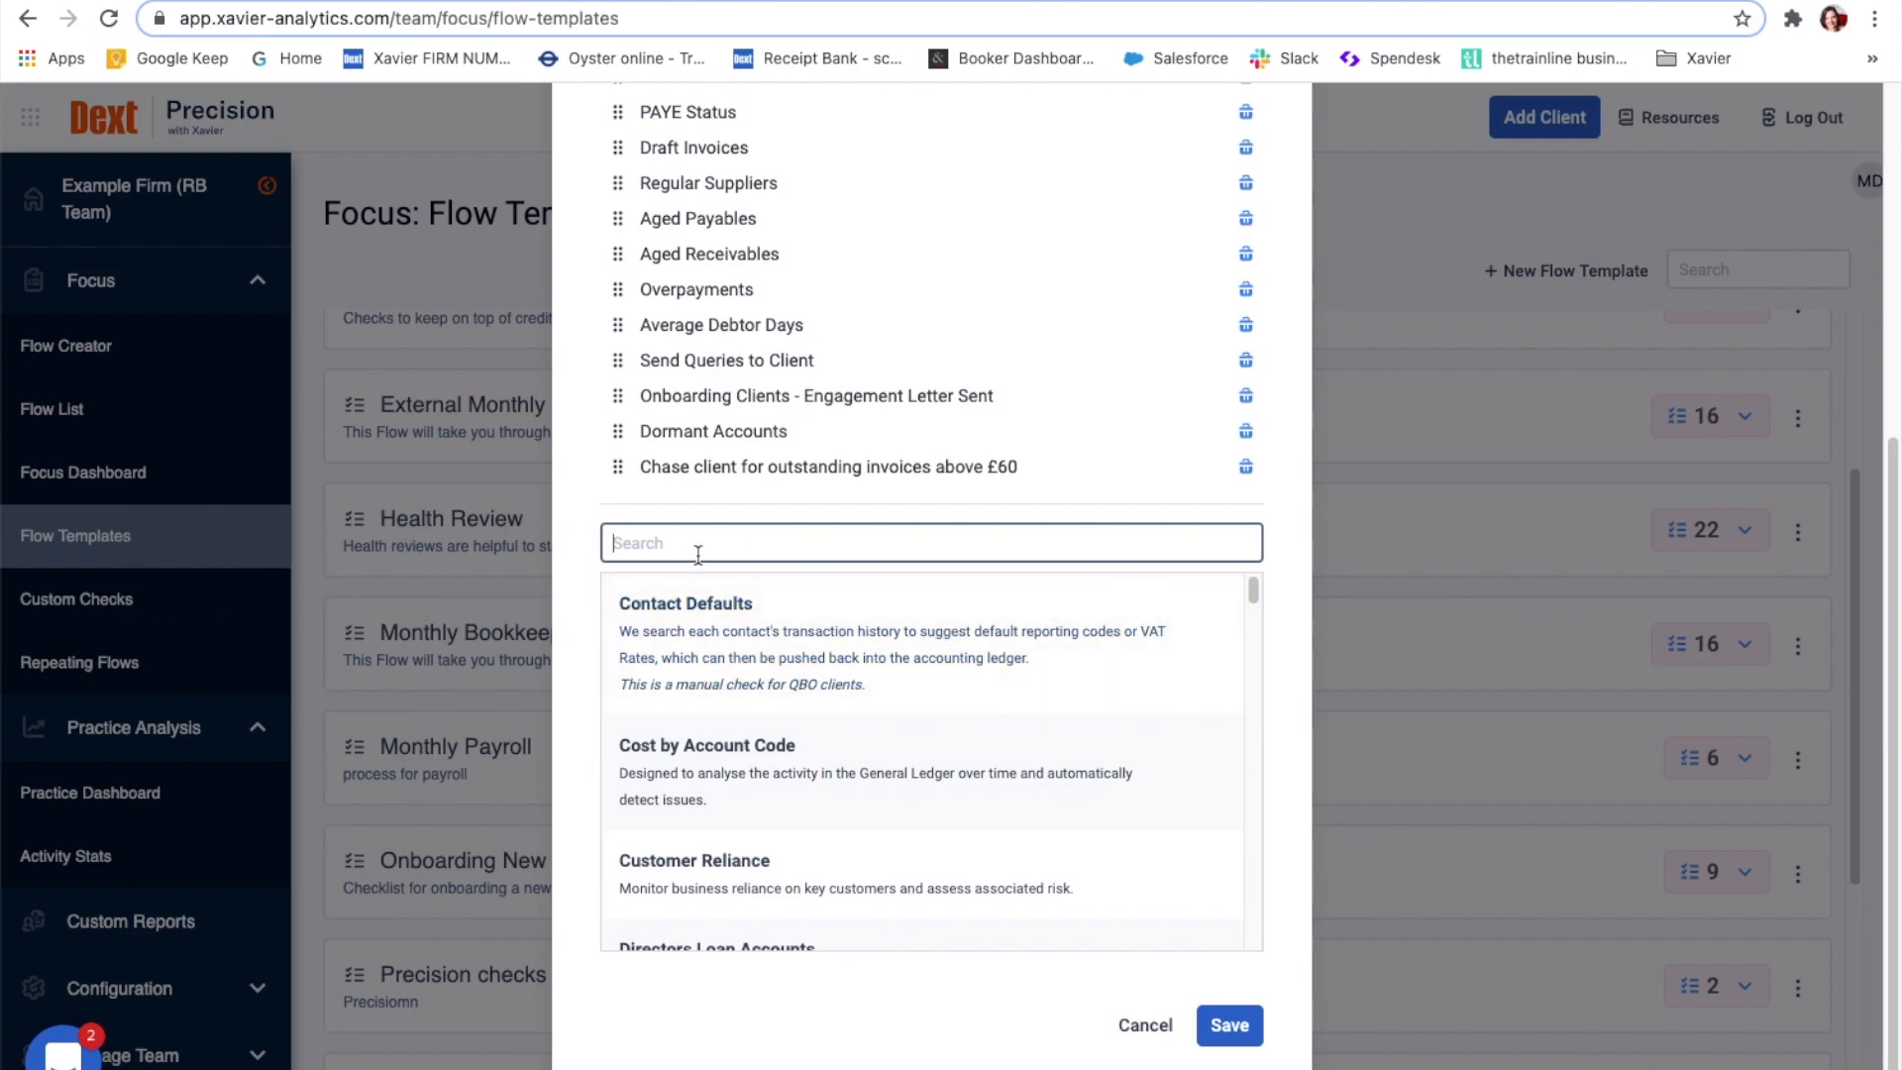
pyautogui.moveTo(753, 744)
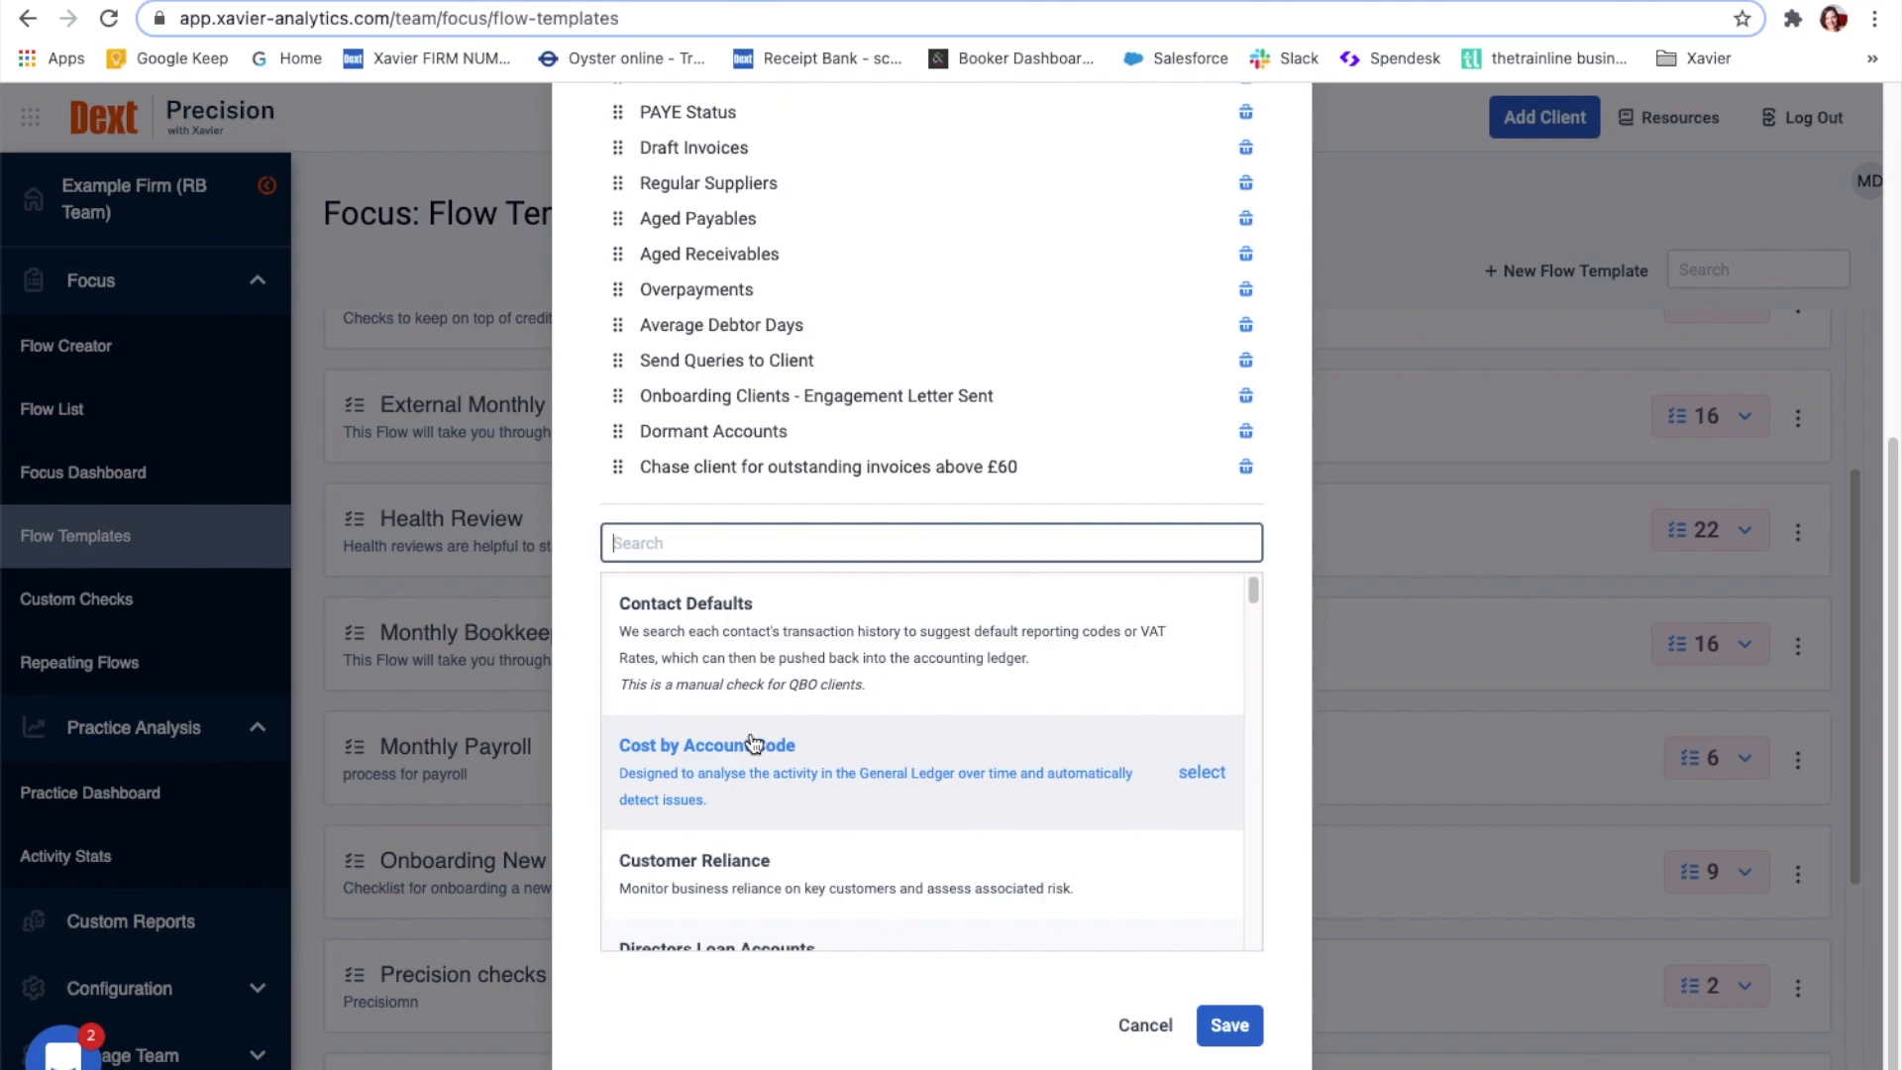
pyautogui.scroll(-1, 753, 743)
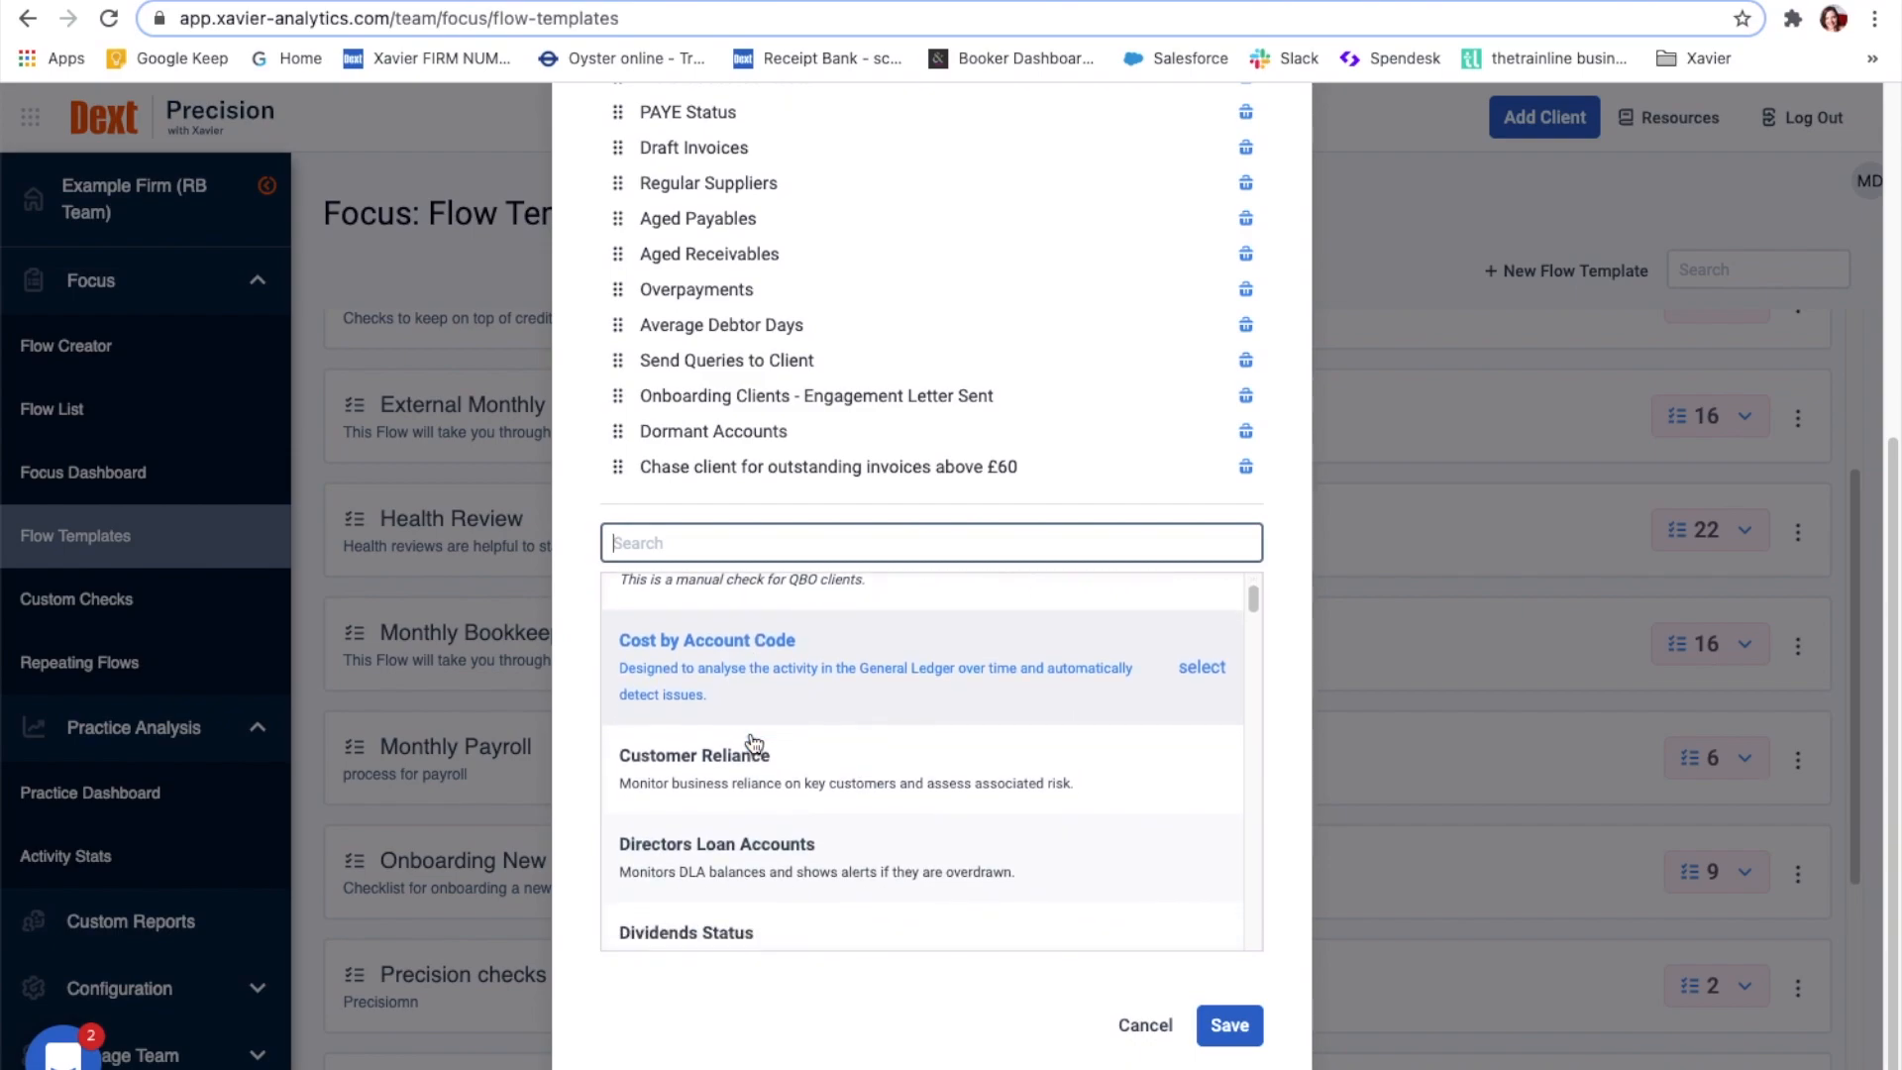
pyautogui.click(750, 849)
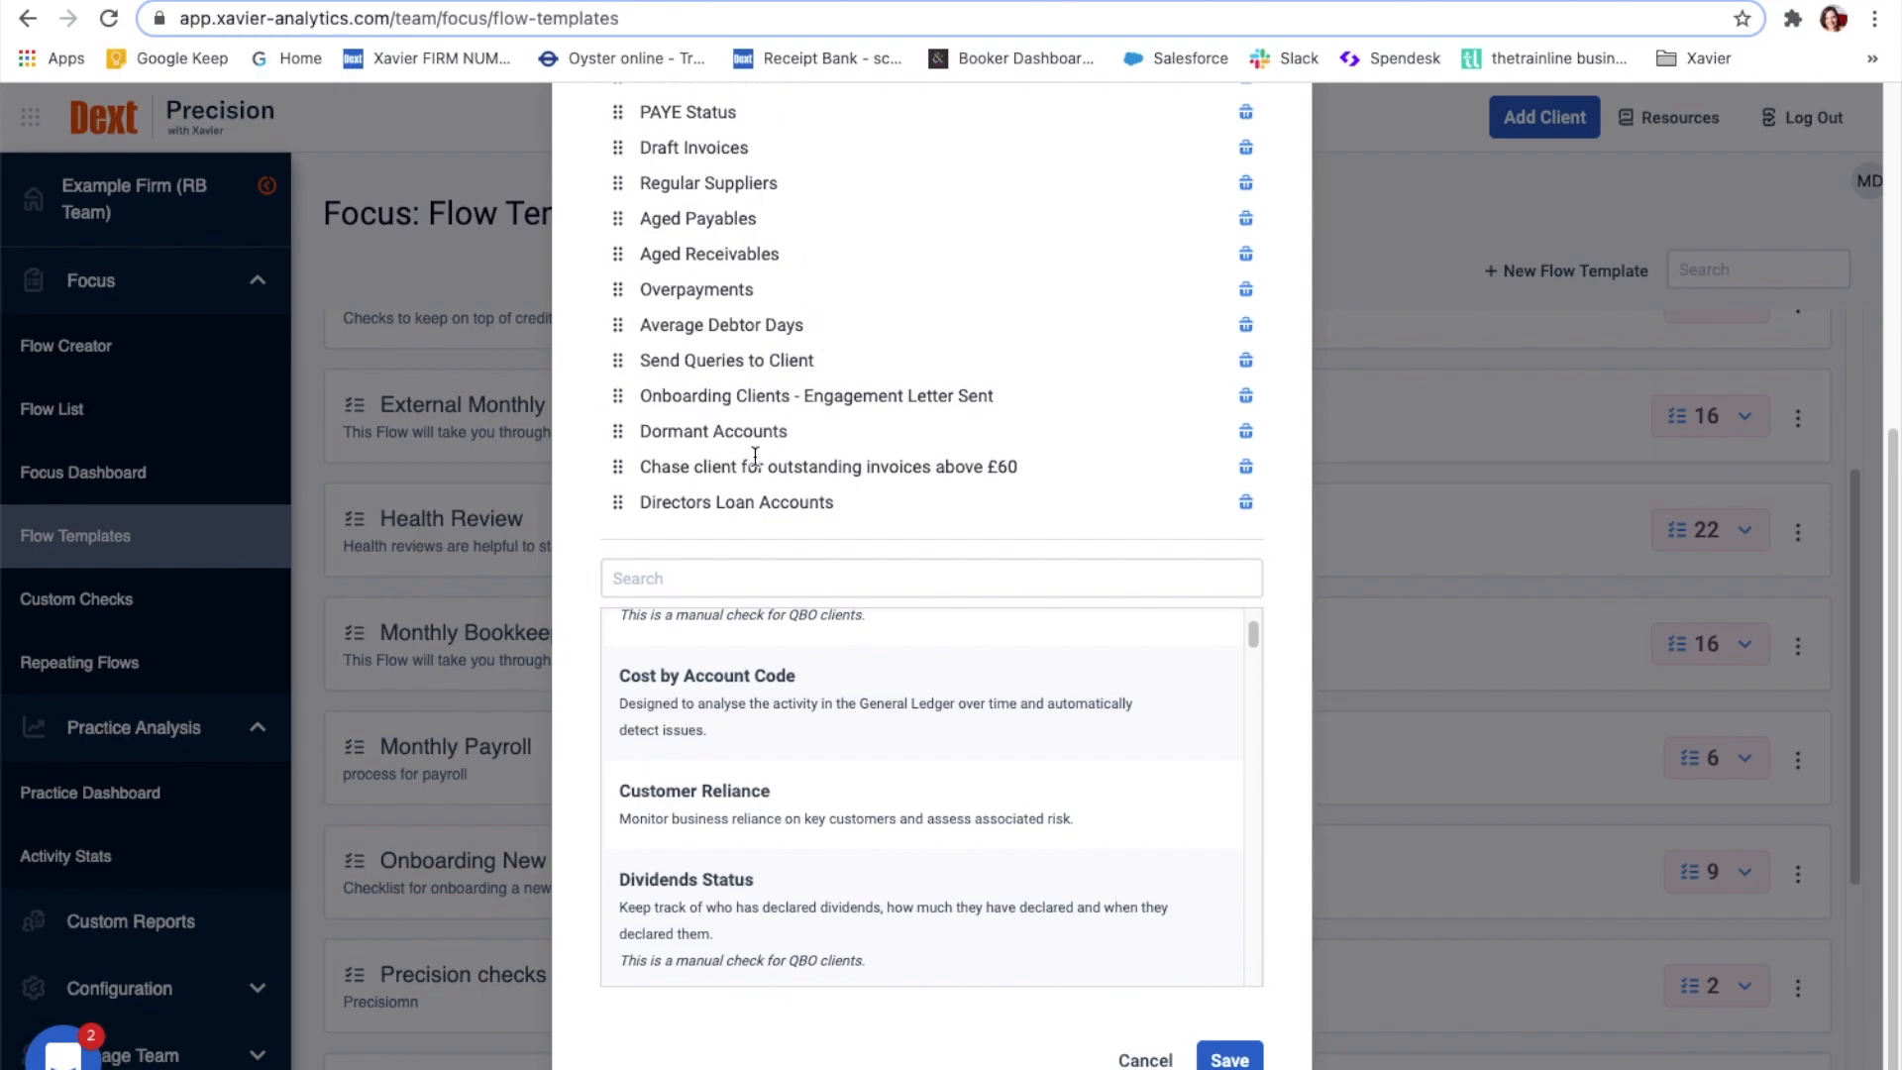
# - Reorder the template's checks: Directors Loan Accounts first in the list, and Dormant Accounts directly after Duplicate Transactions
pyautogui.scroll(3, 755, 457)
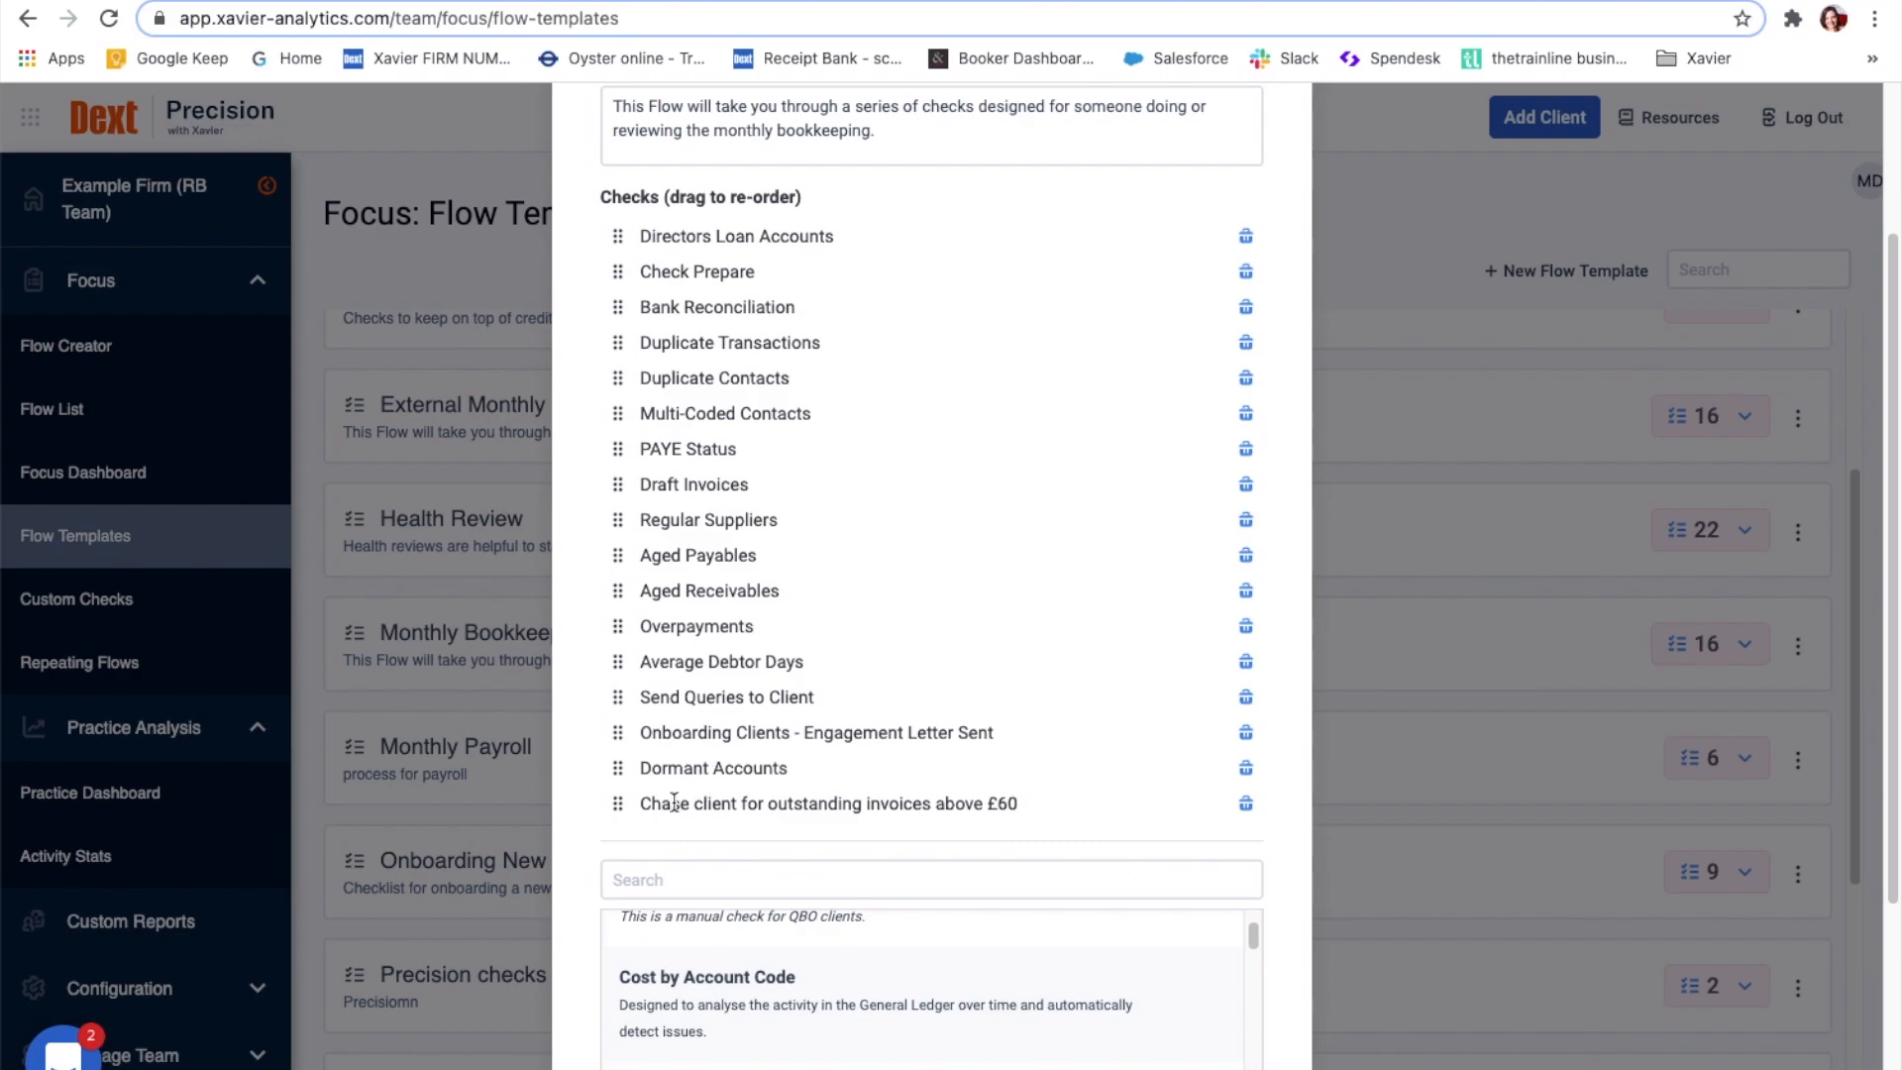
pyautogui.moveTo(617, 768); pyautogui.dragTo(633, 399)
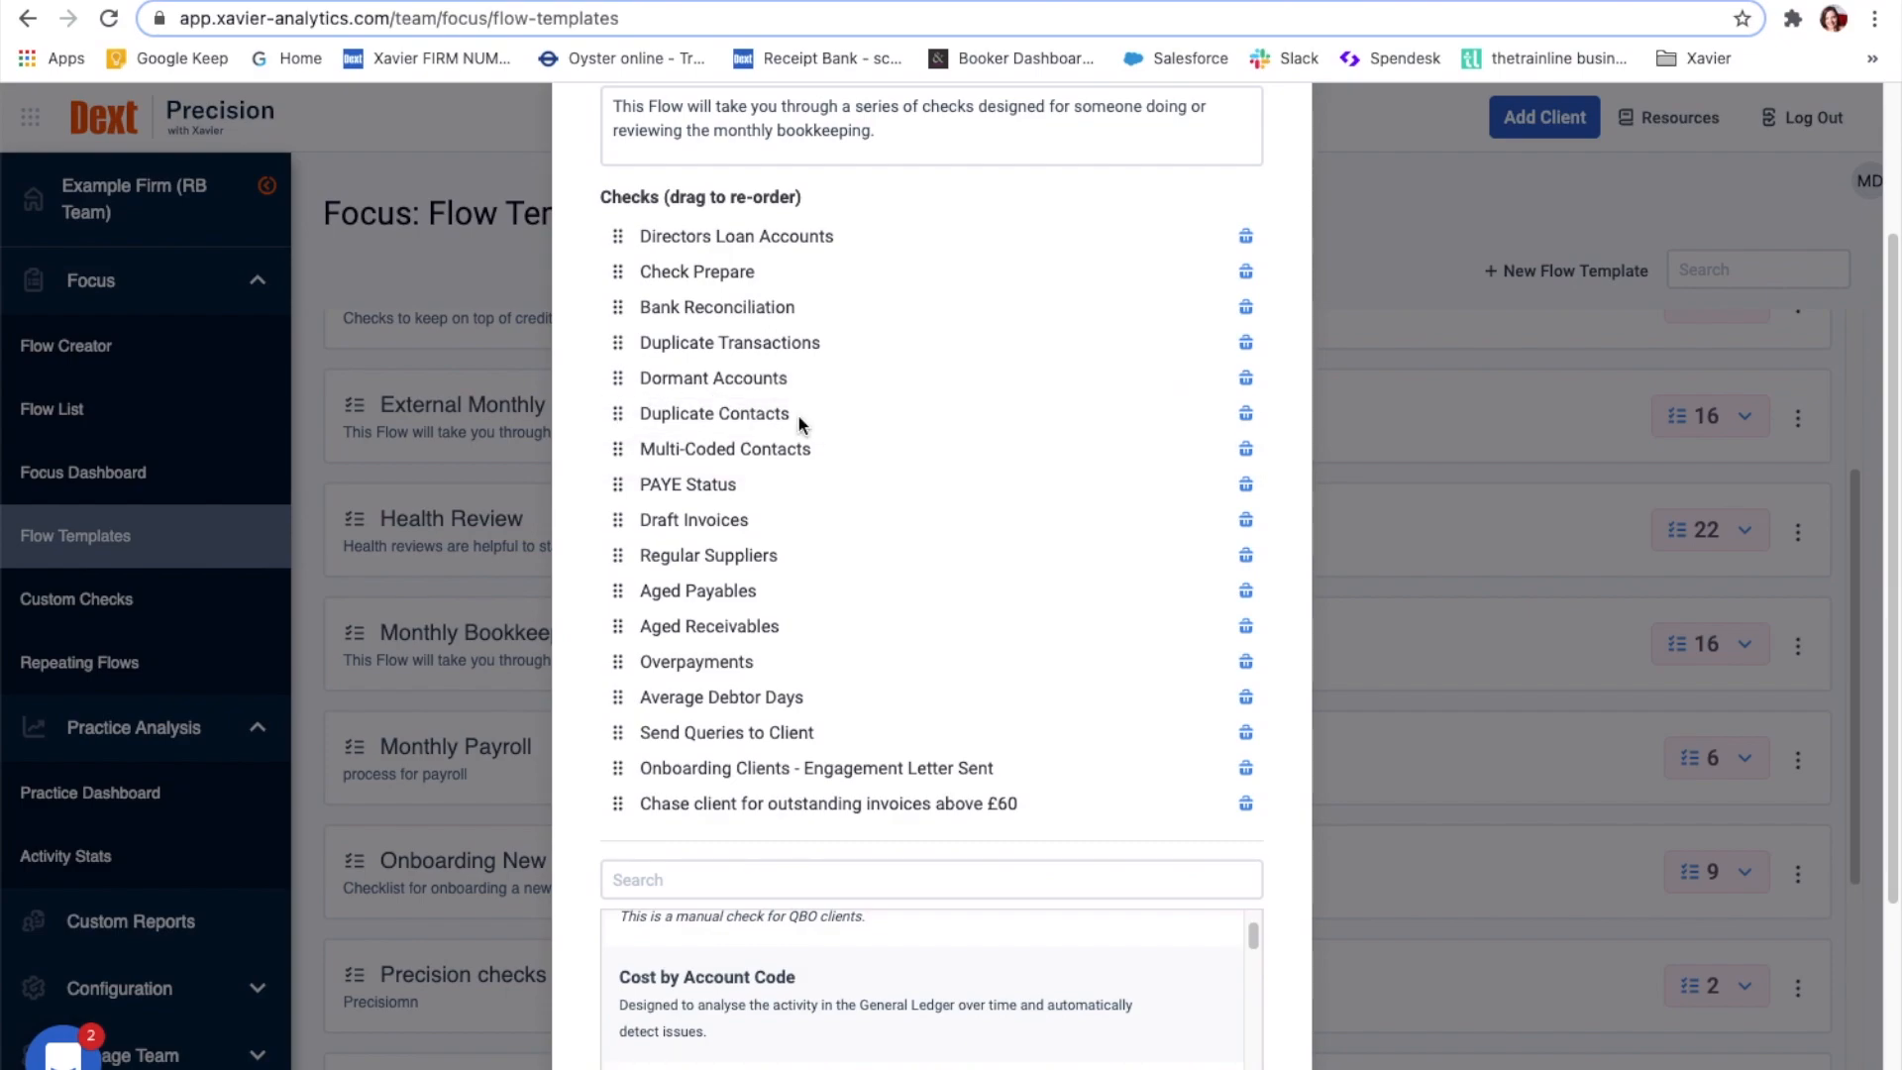
# - Delete the Duplicate Contacts check from the template and close the Template Builder without saving
pyautogui.click(1245, 416)
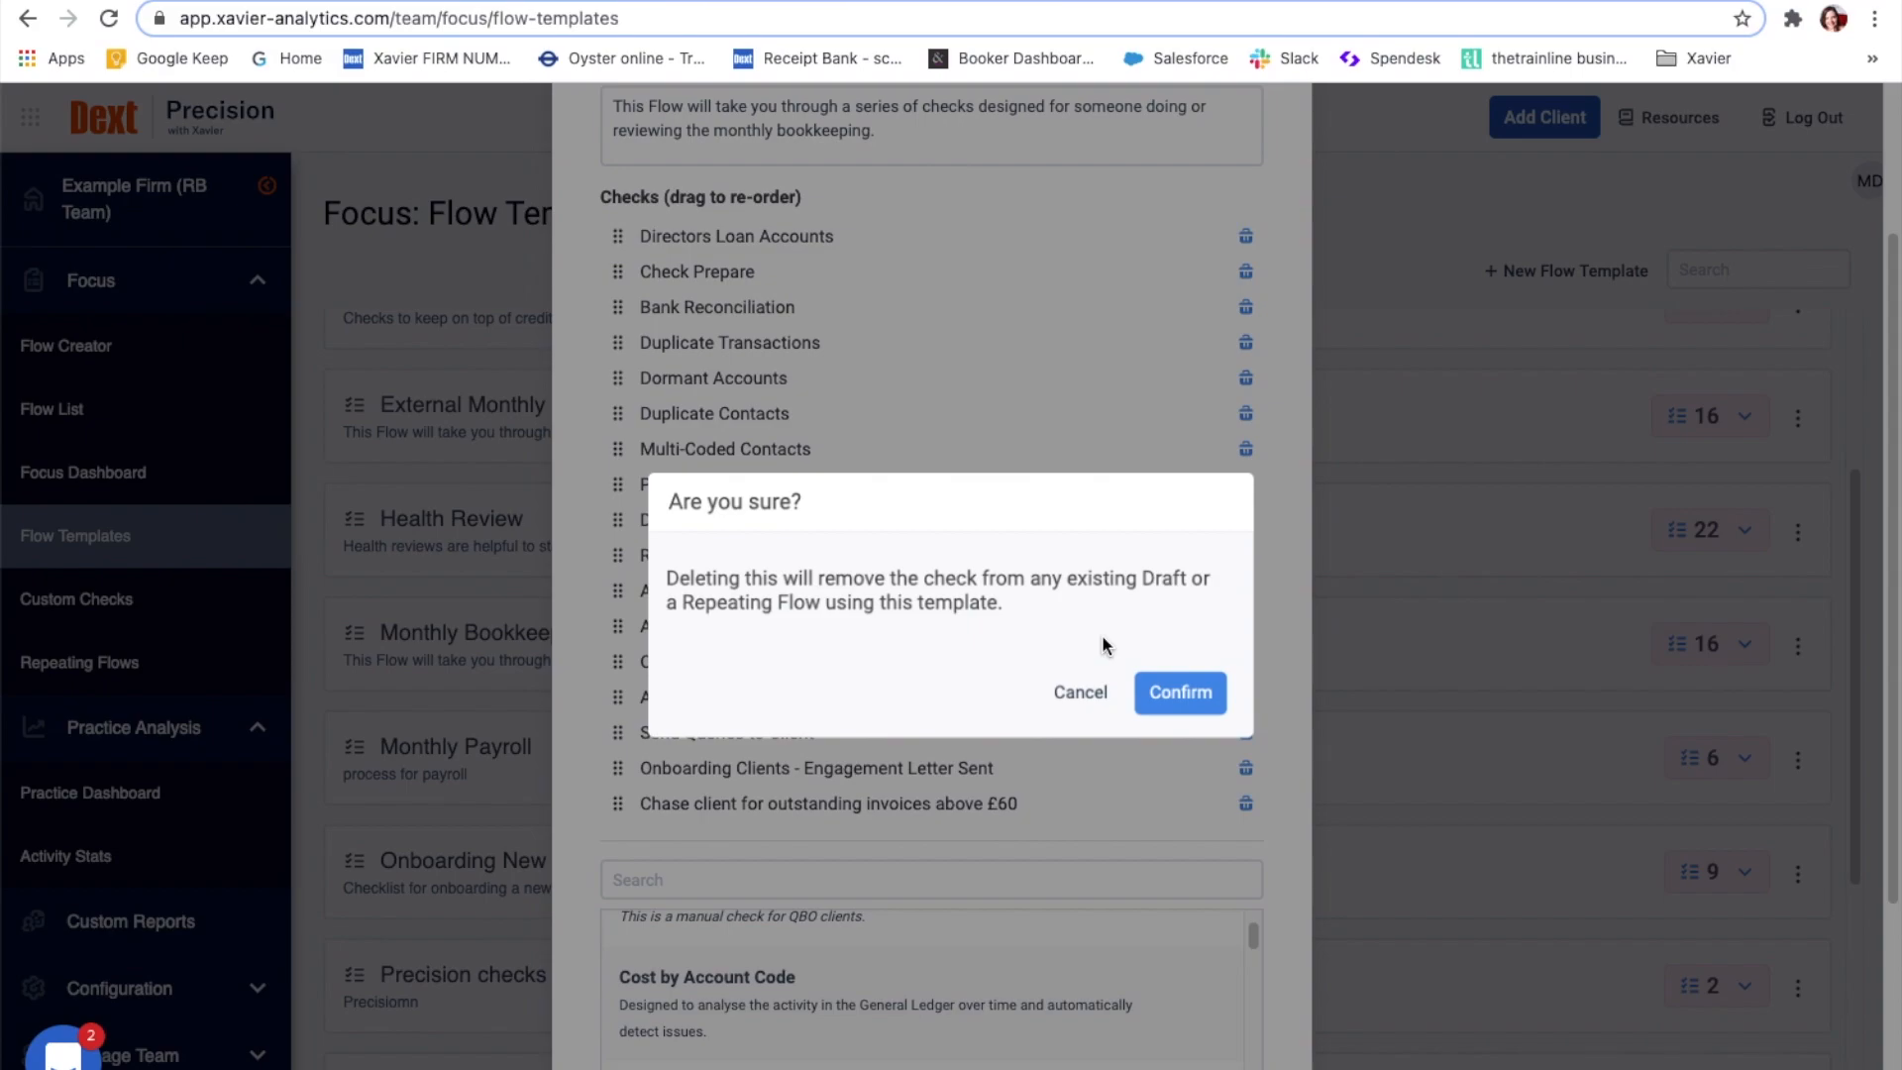
pyautogui.click(1210, 693)
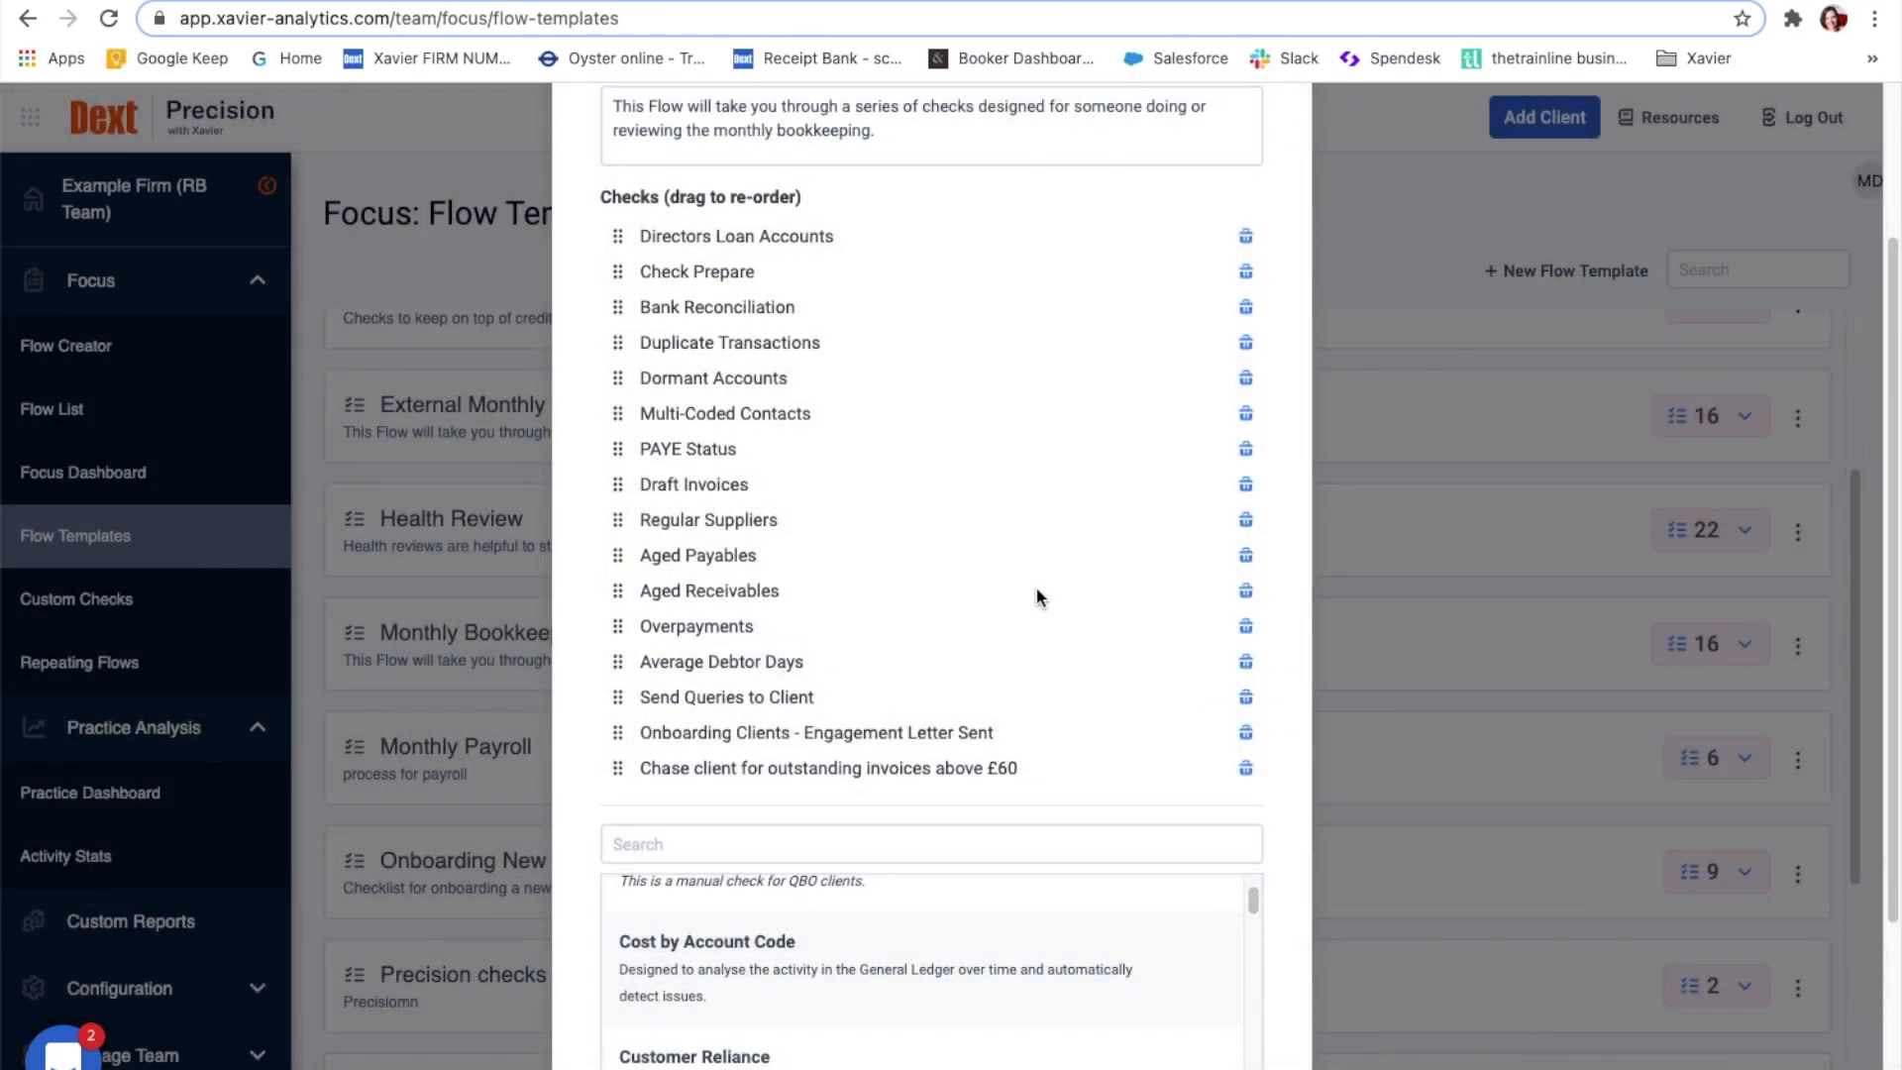
pyautogui.scroll(3, 1038, 595)
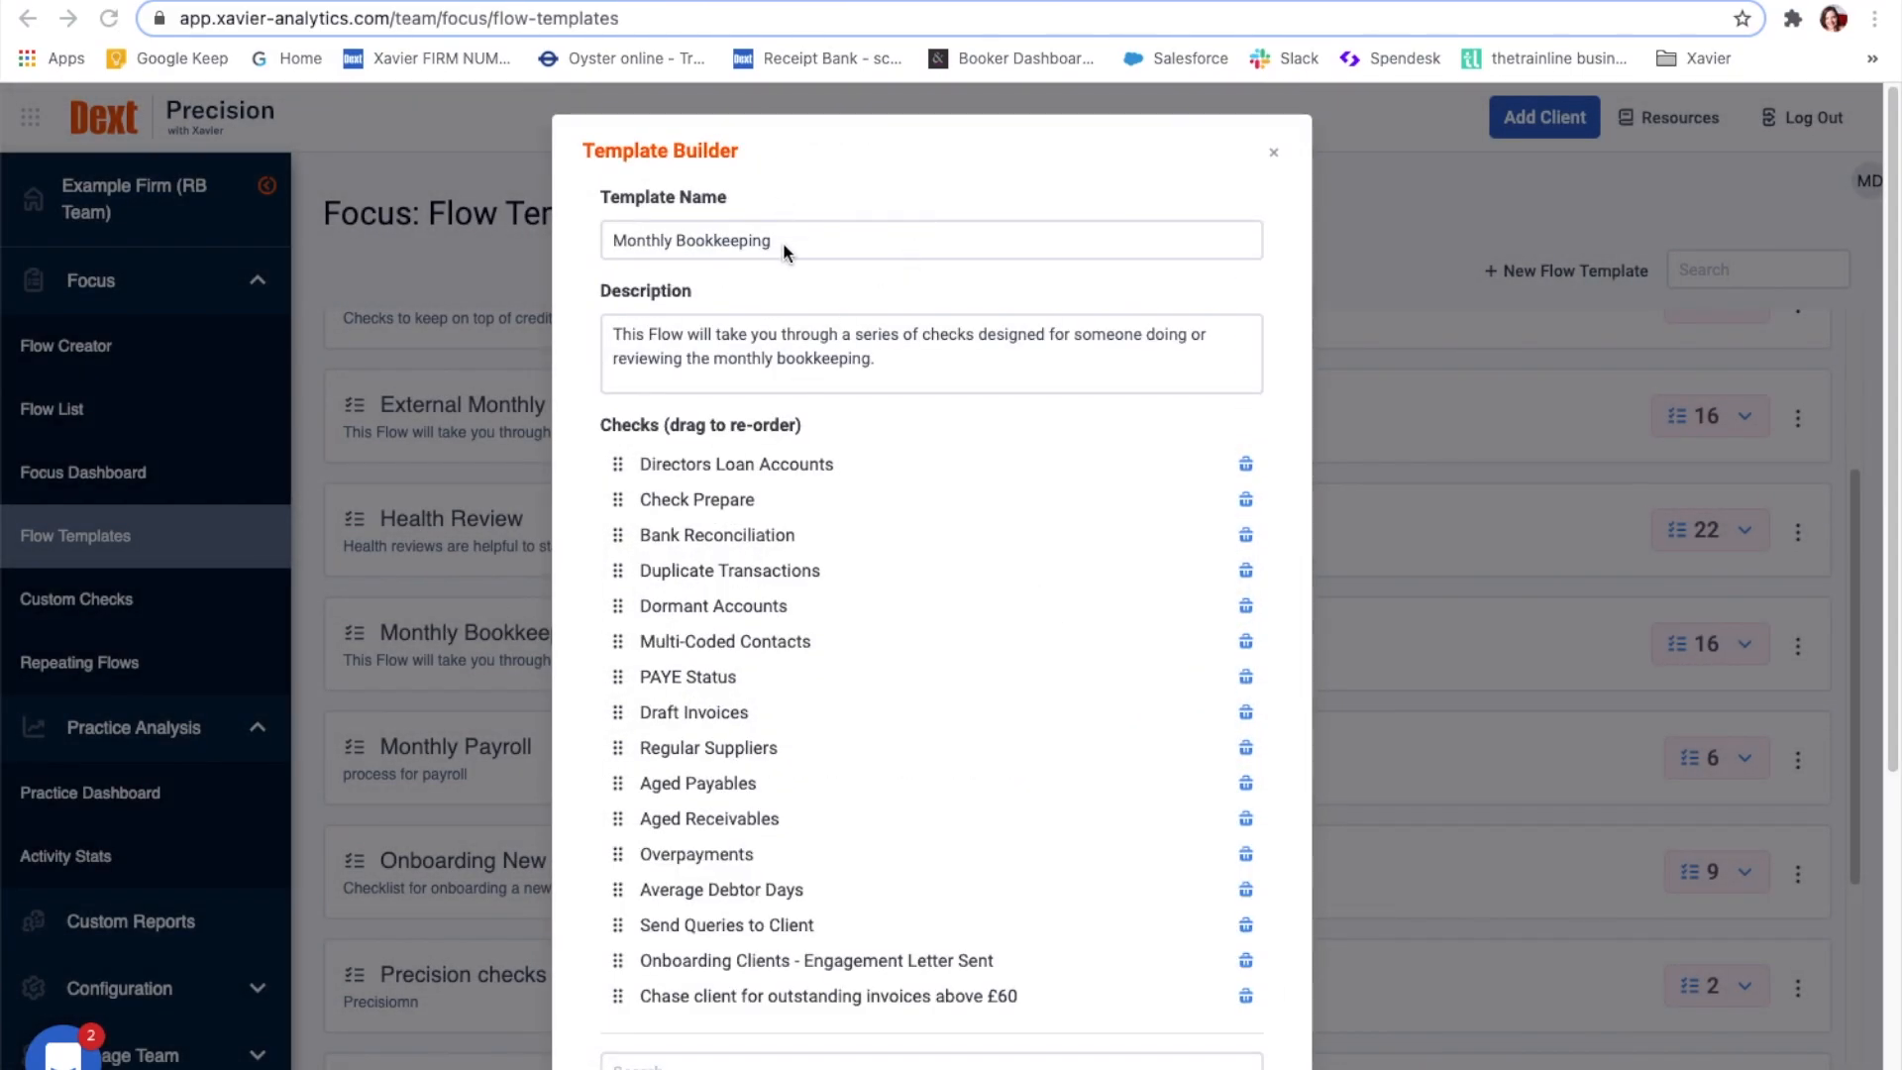
pyautogui.click(1274, 153)
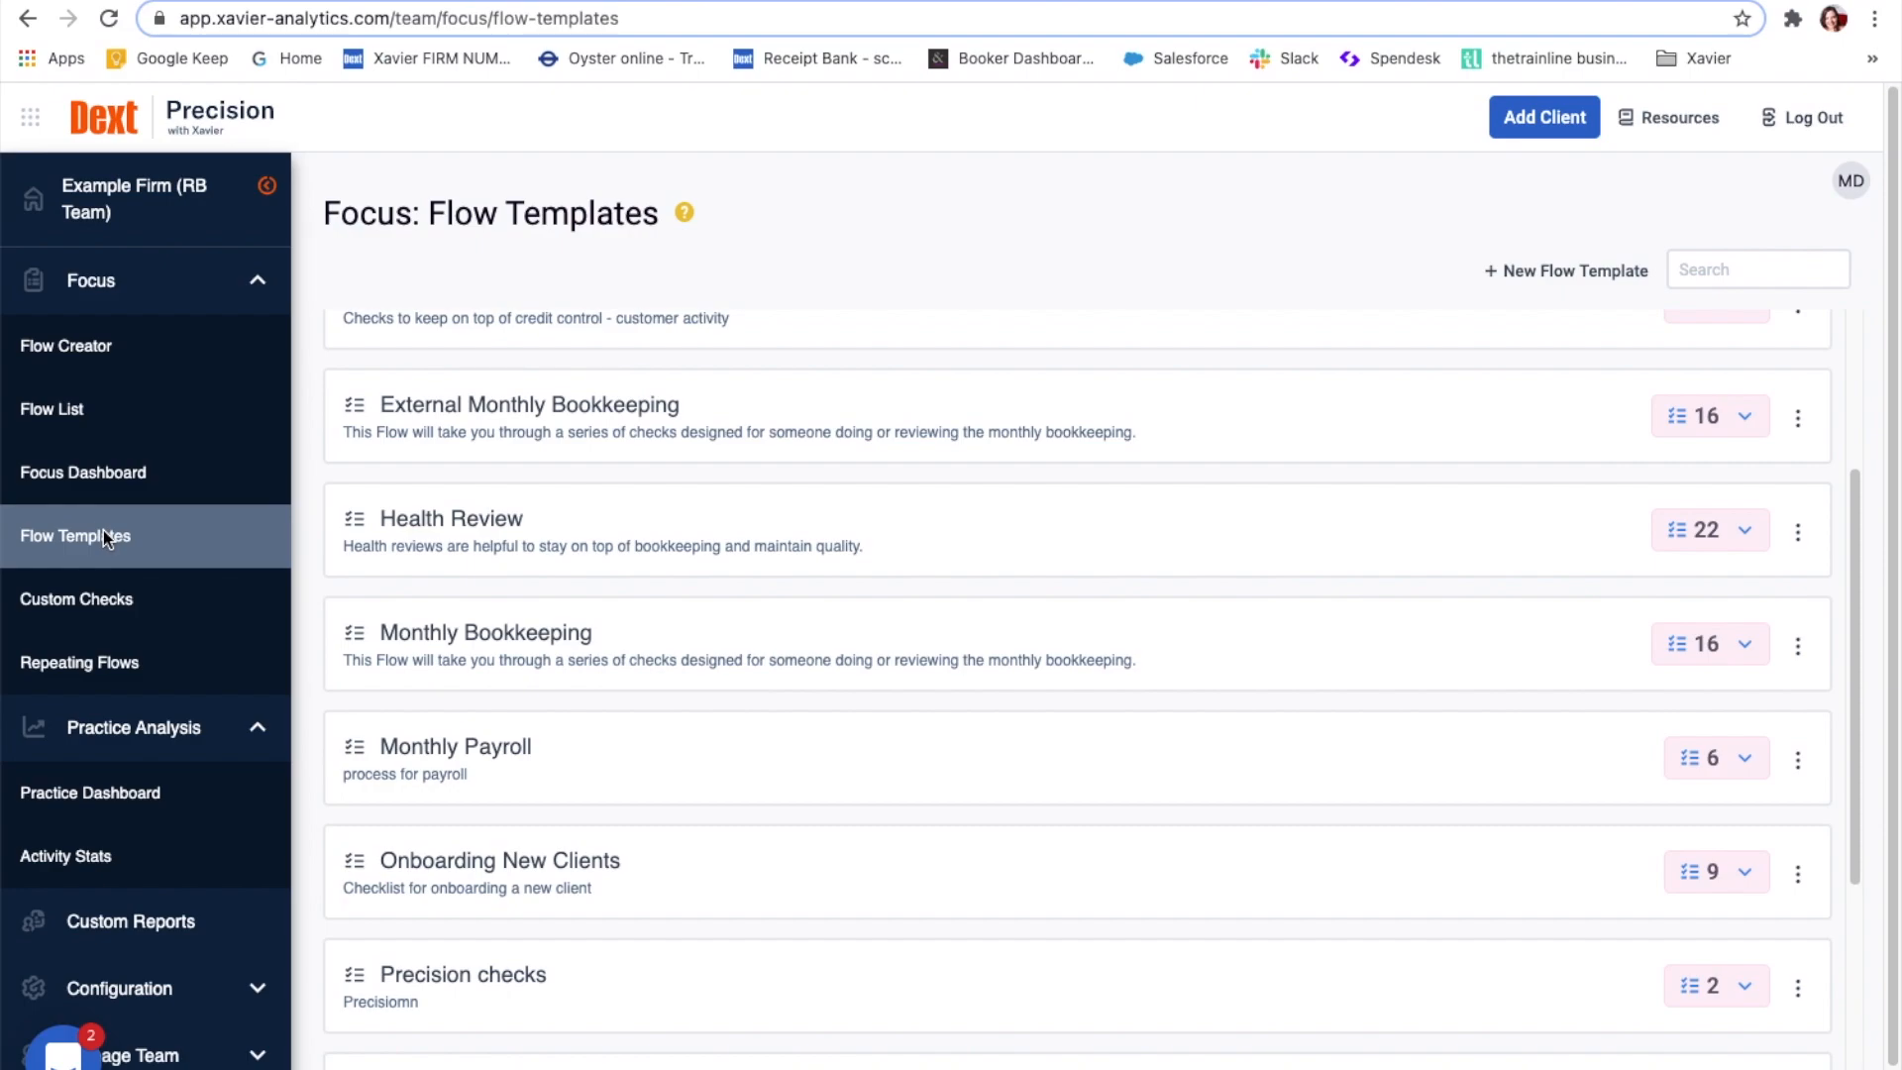
# - Start a repeating flow in the Flow Creator and name it "Monthly Bookkeeping Check for ABC Client"
pyautogui.click(100, 352)
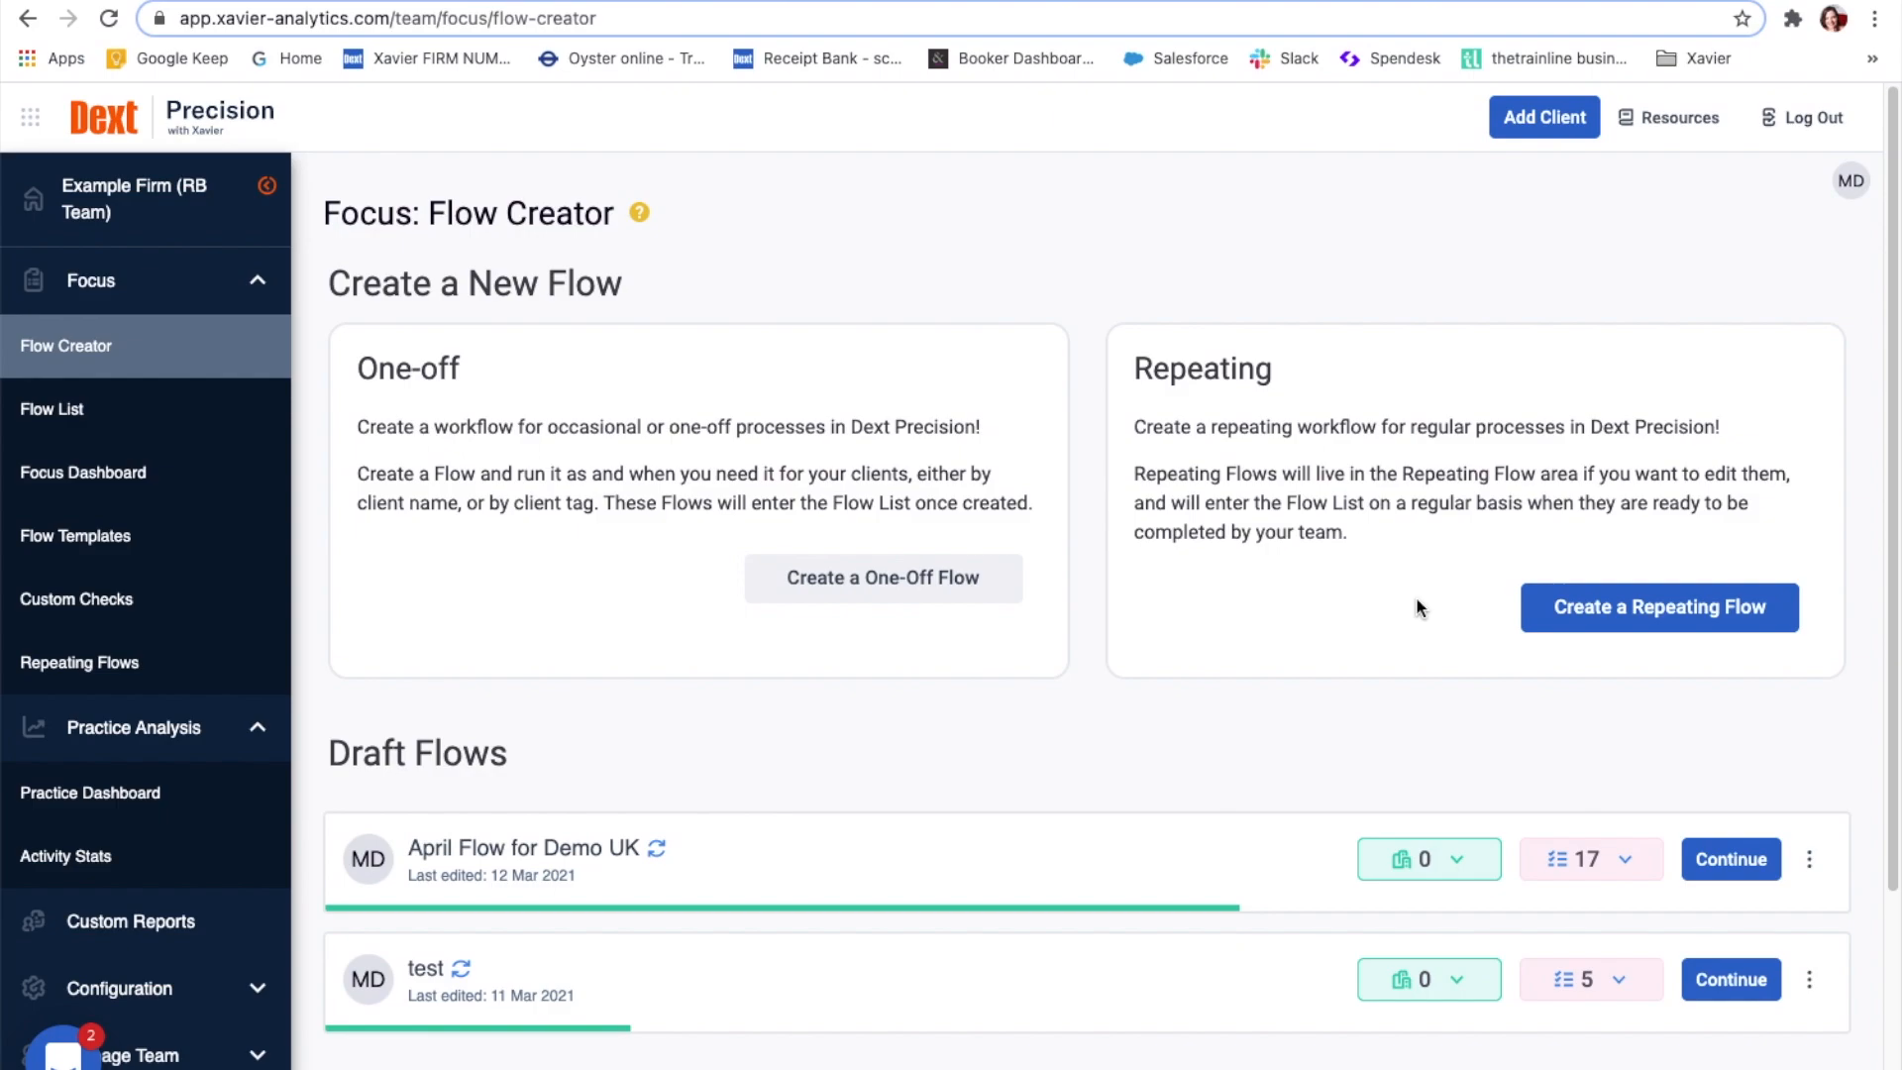
pyautogui.click(1690, 607)
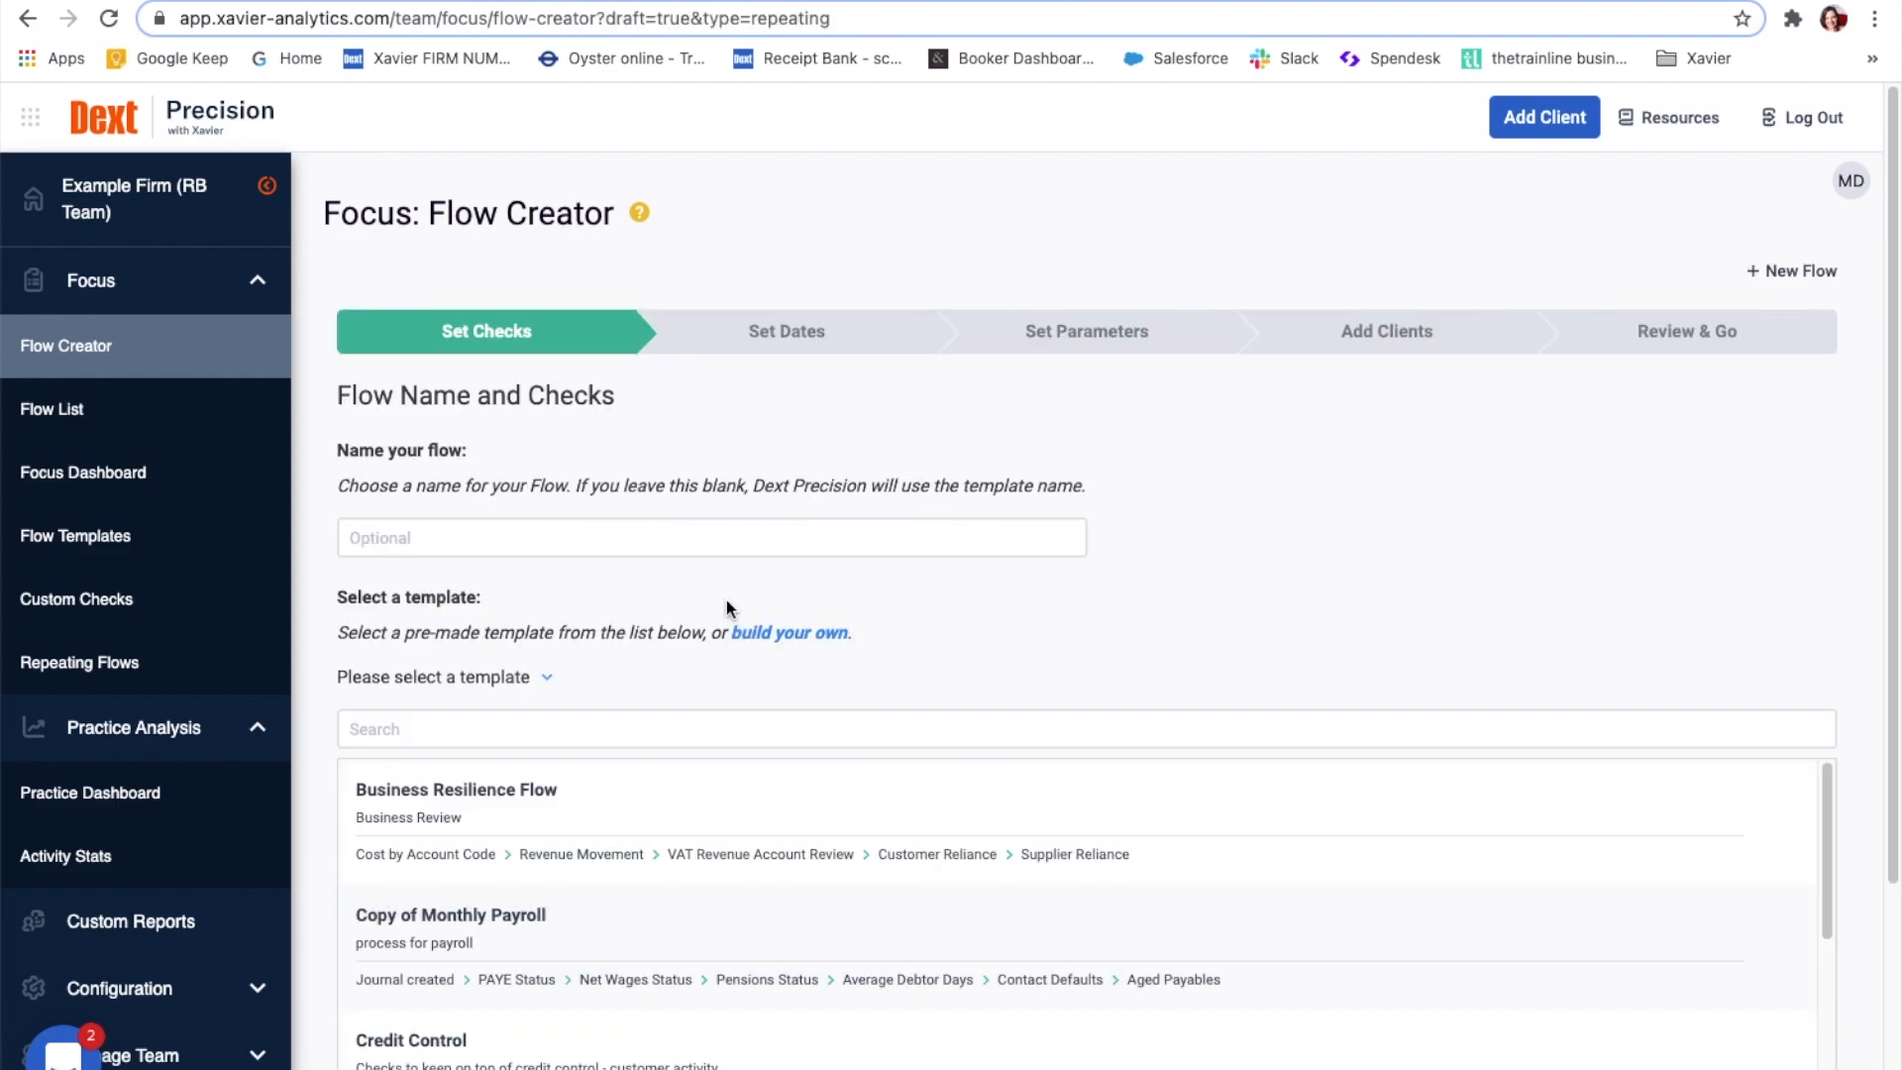
pyautogui.click(531, 538)
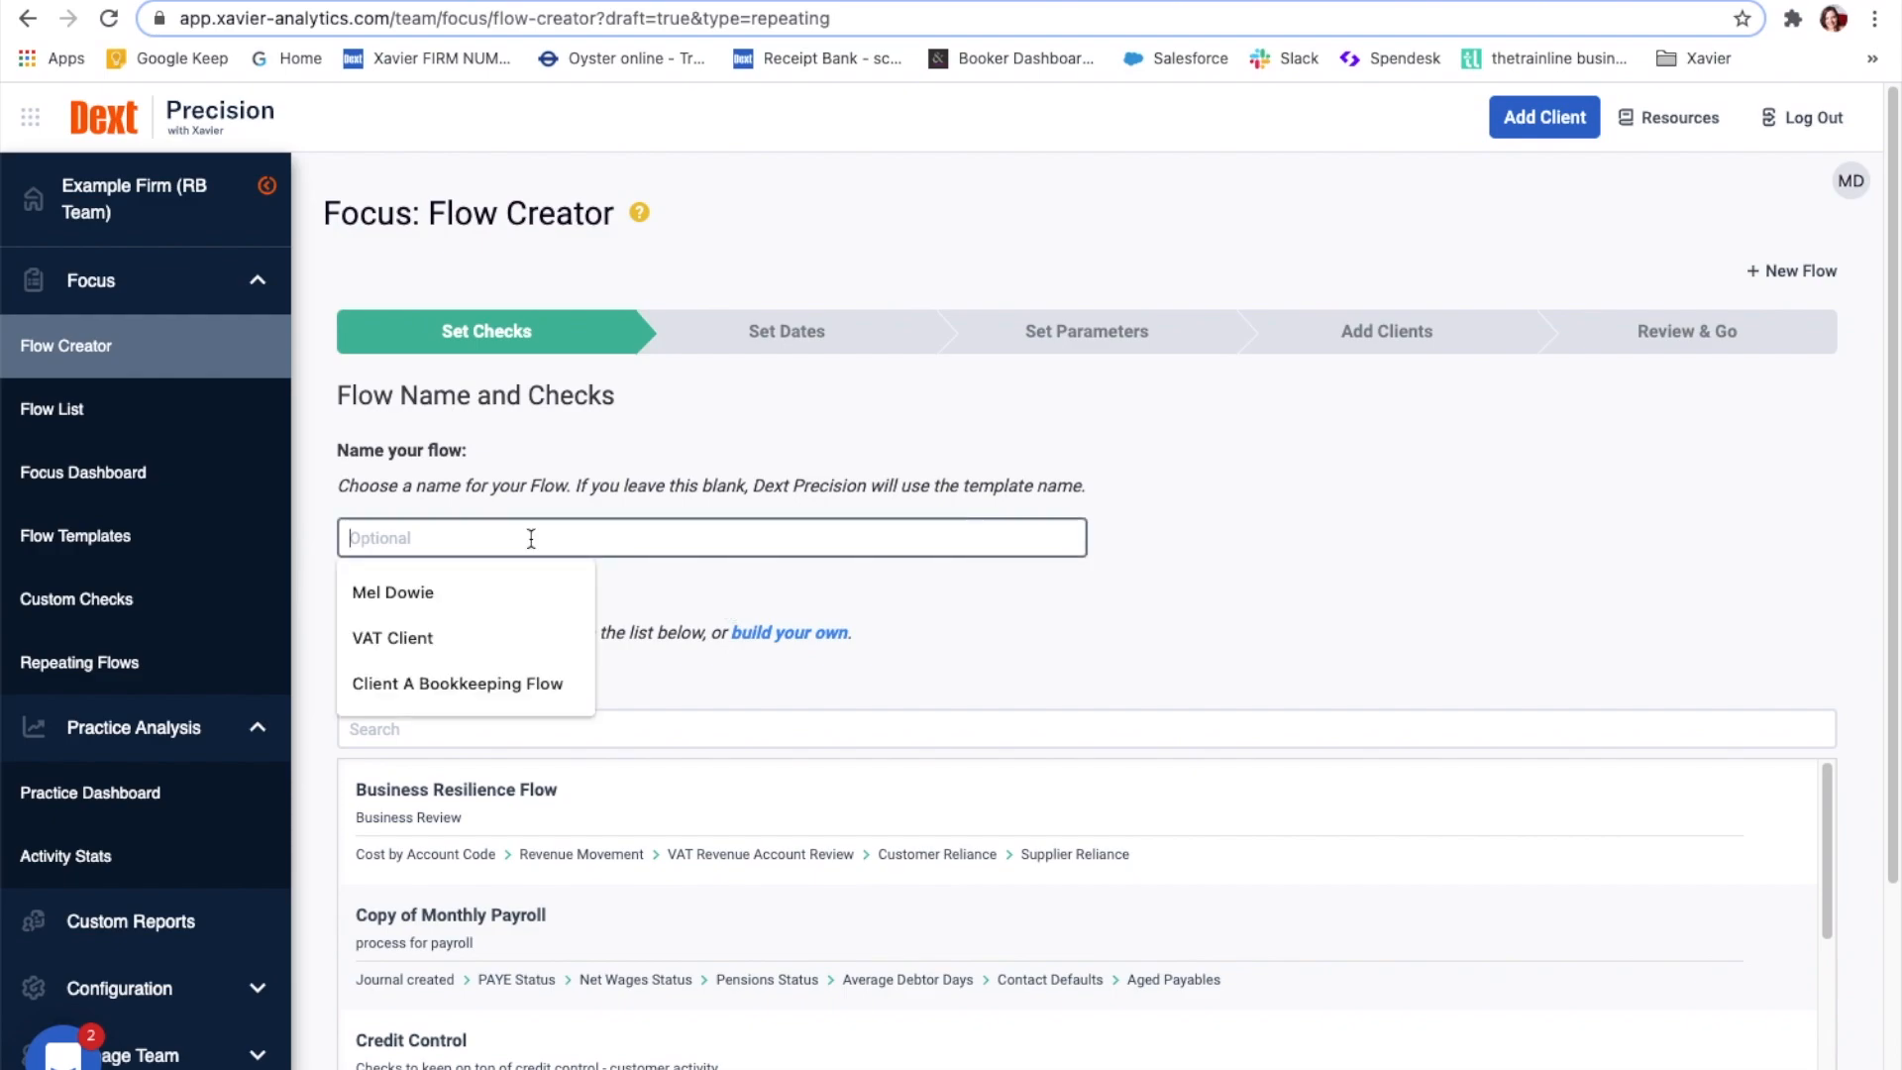
pyautogui.write('Monthly Bookkeeping Check for ABC Client')
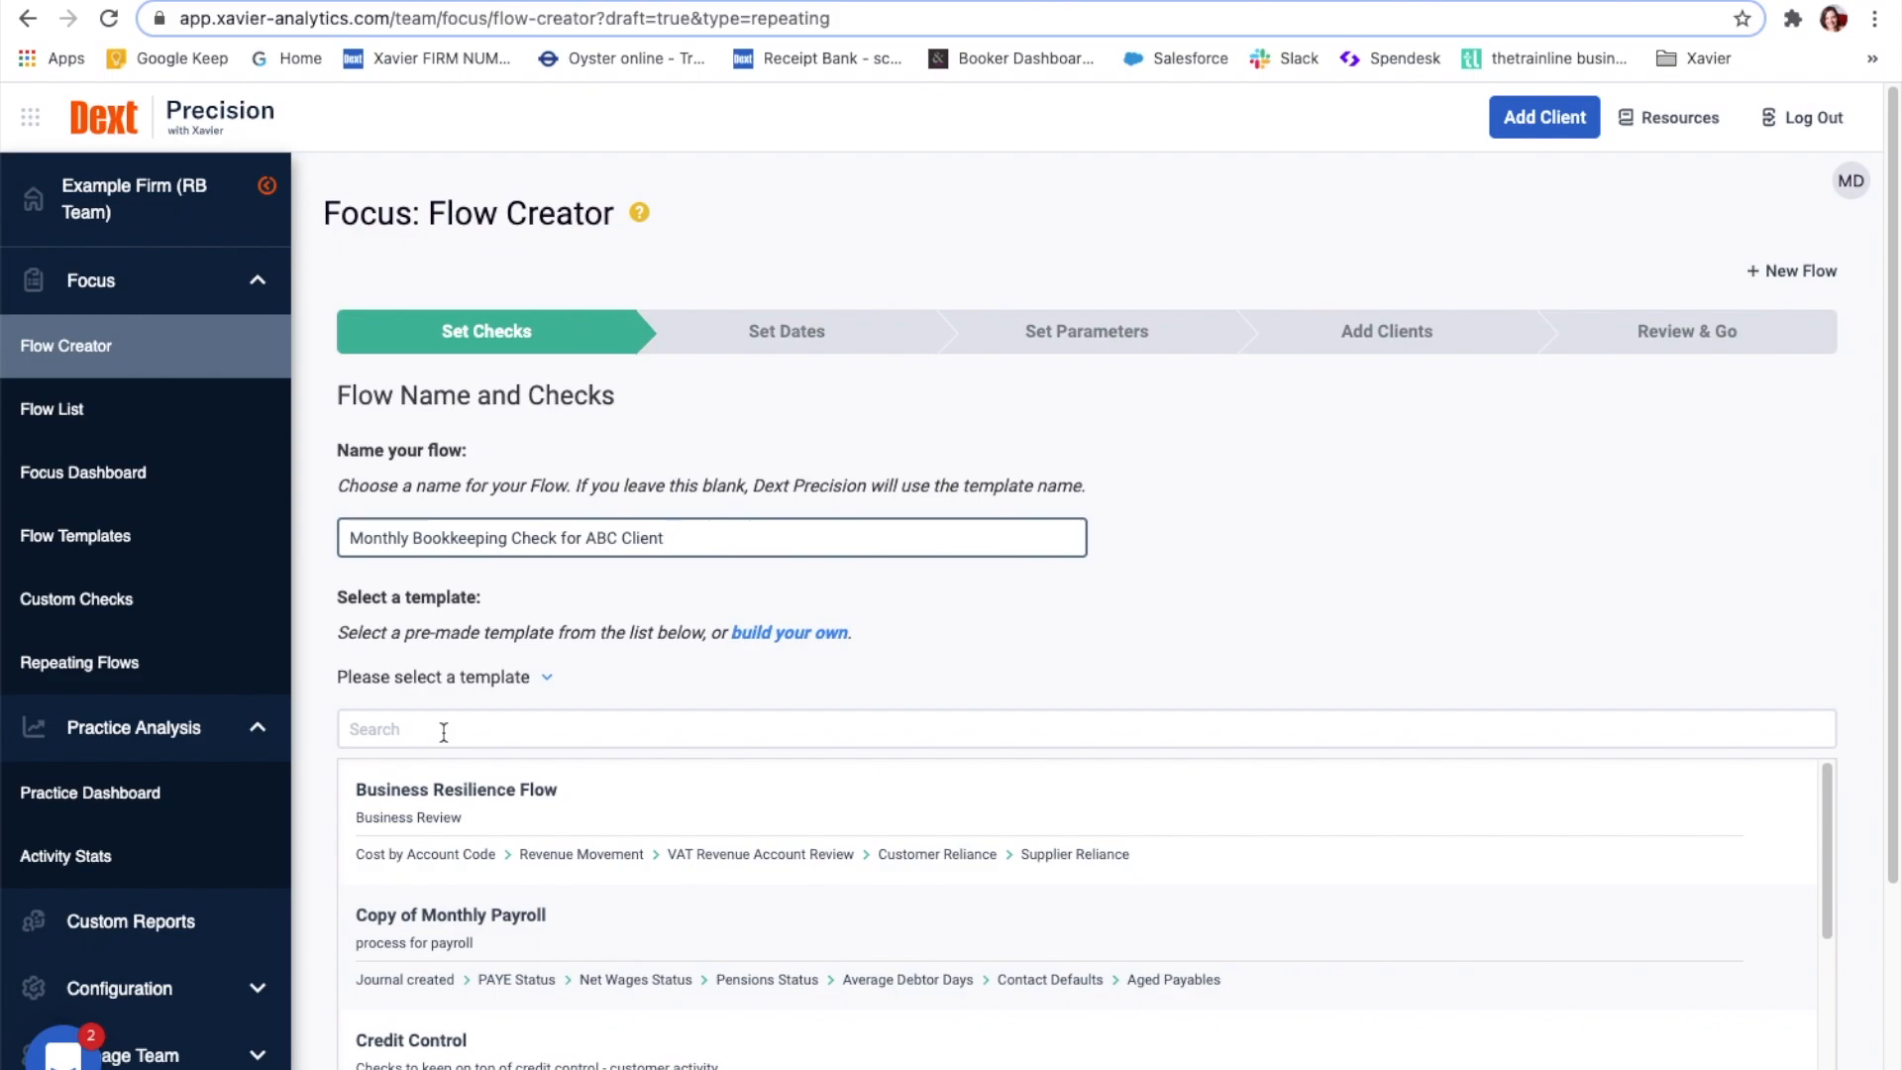
# - Search the templates for "mont", select Monthly Bookkeeping for the flow, and continue to the dates stage
pyautogui.click(444, 731)
pyautogui.write('mont')
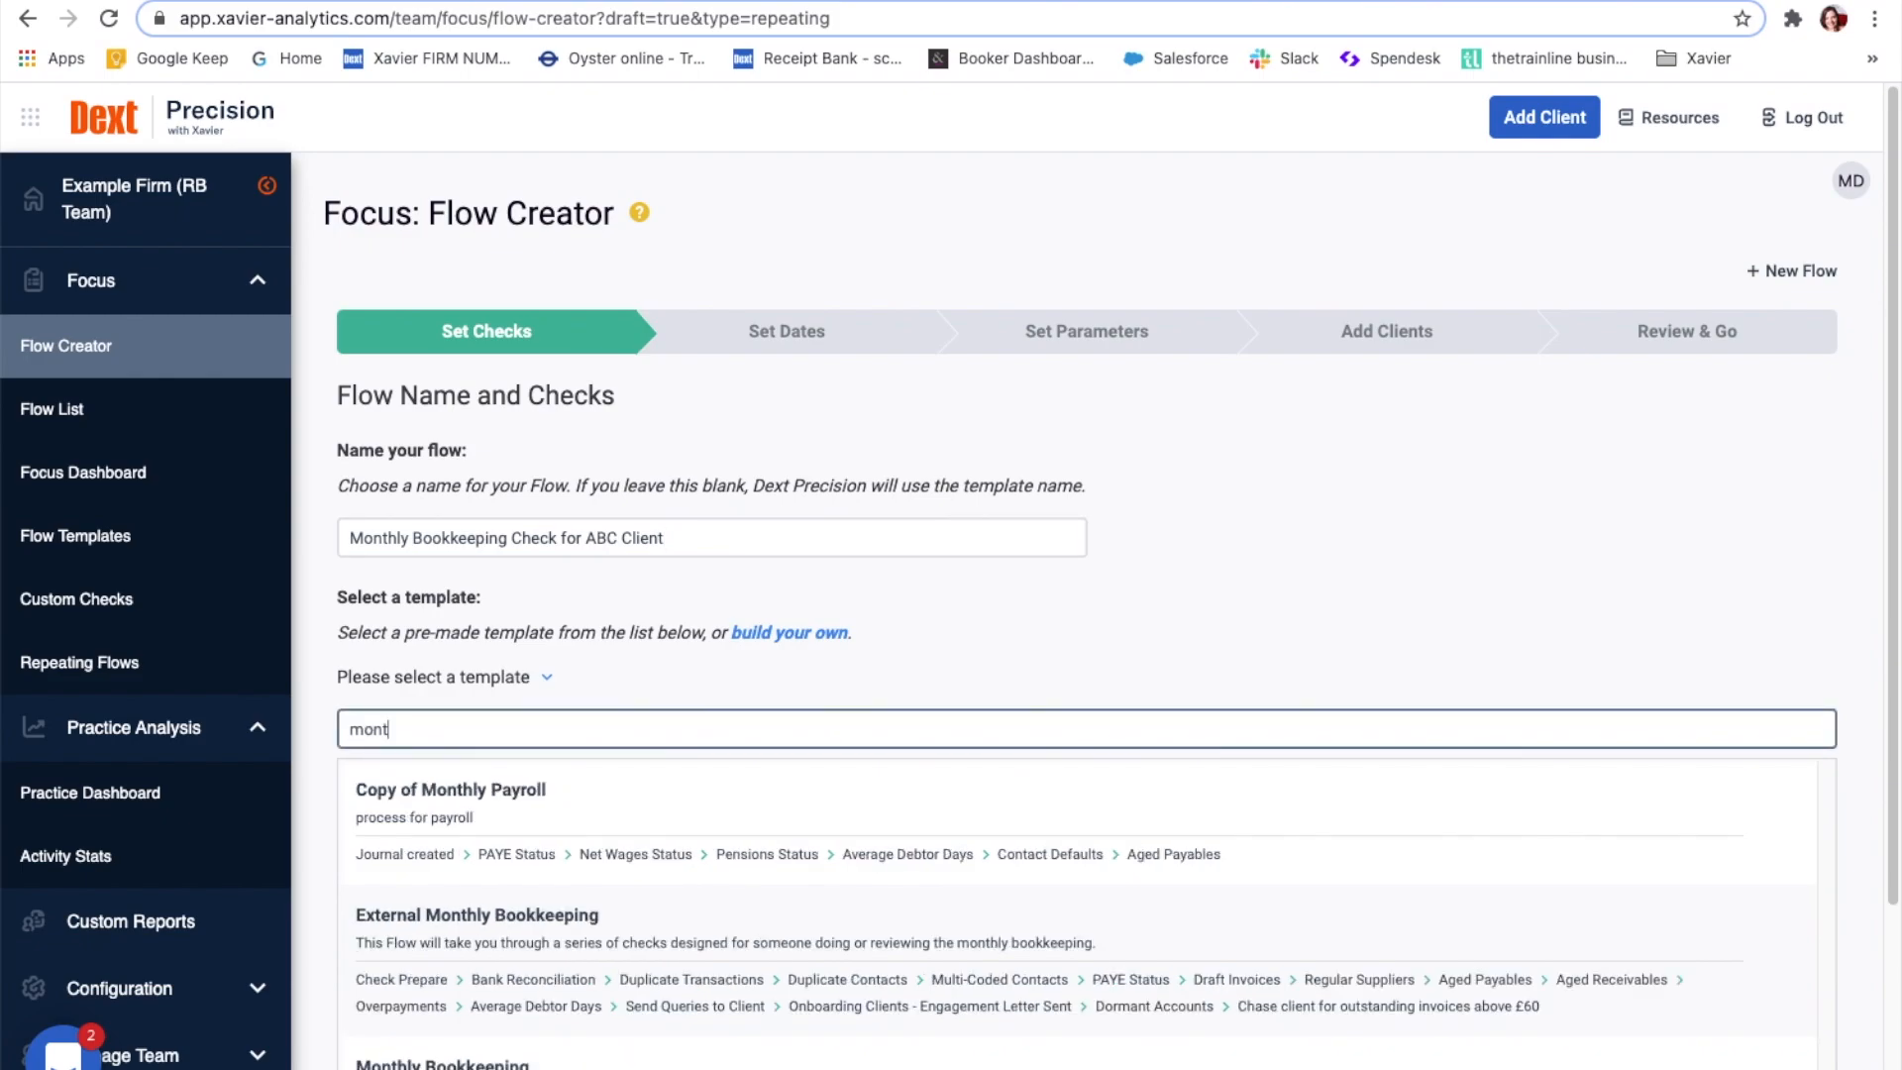
pyautogui.scroll(-3, 448, 842)
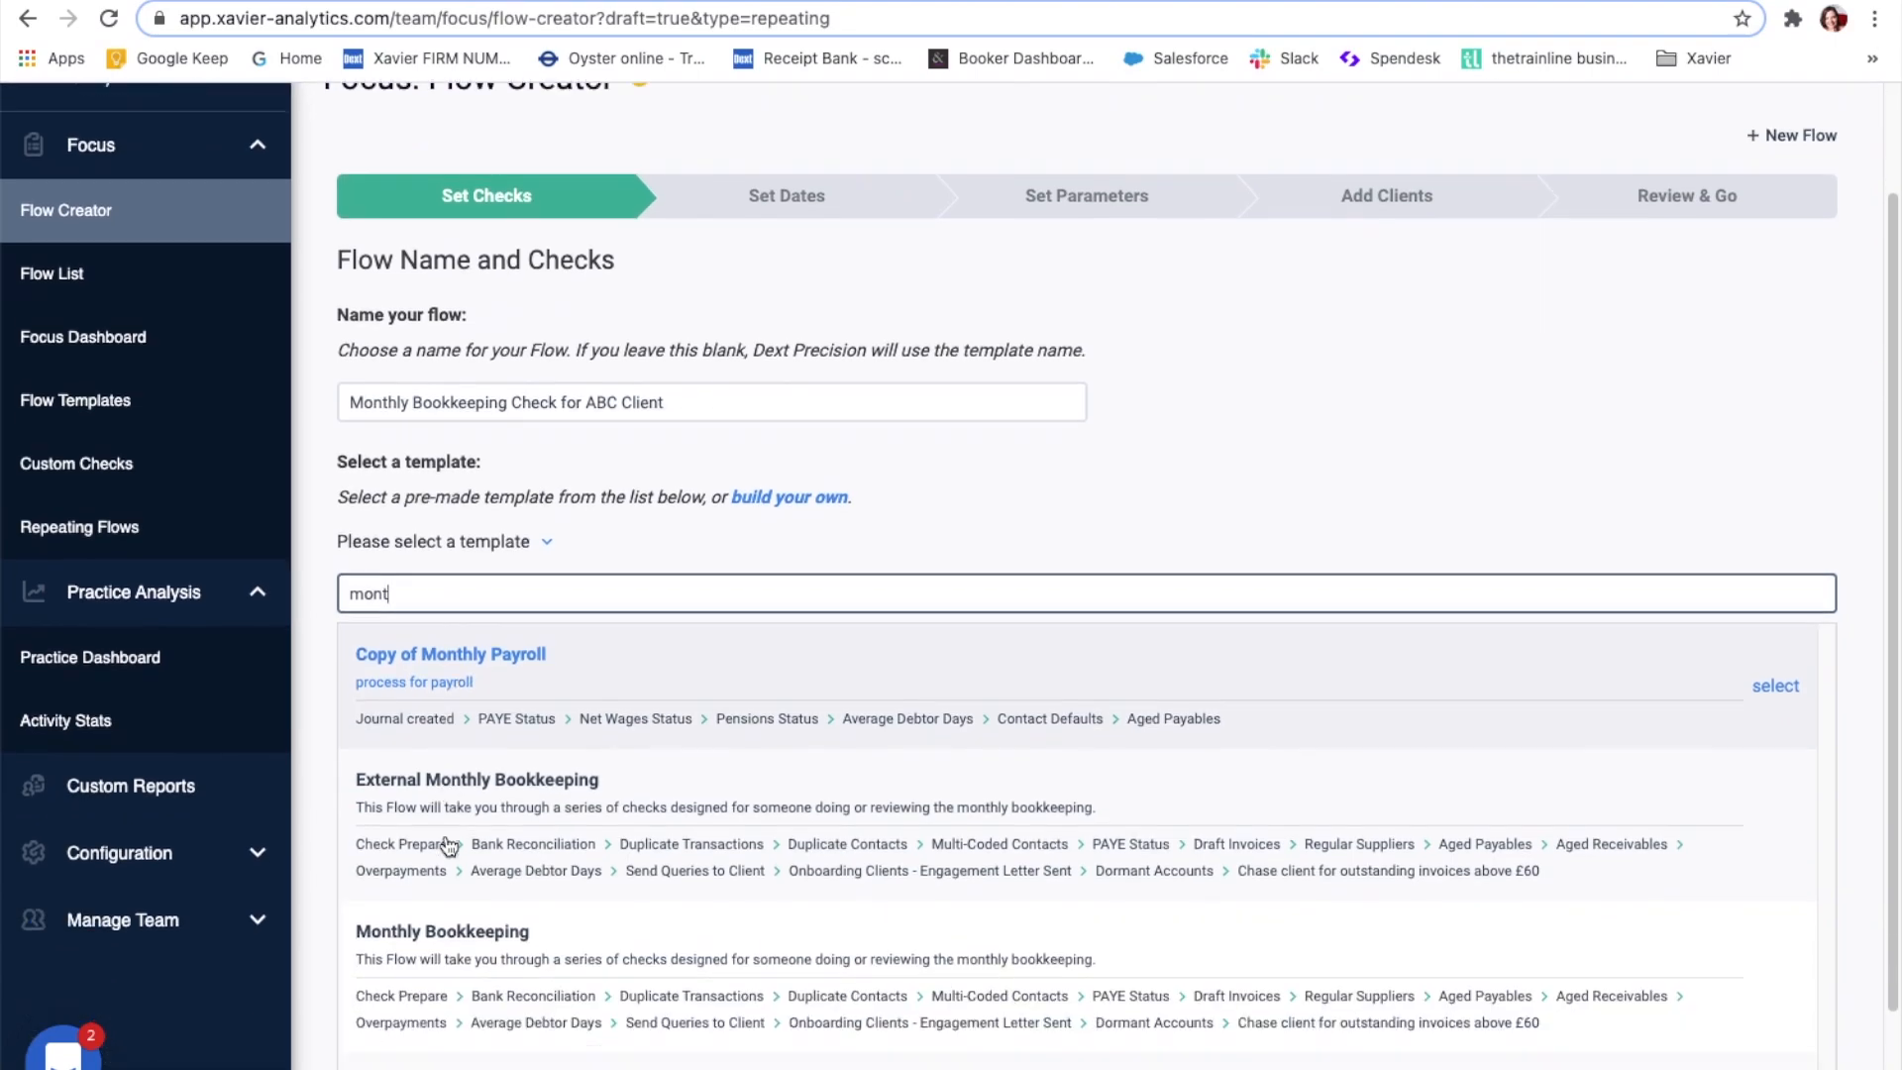
pyautogui.click(462, 850)
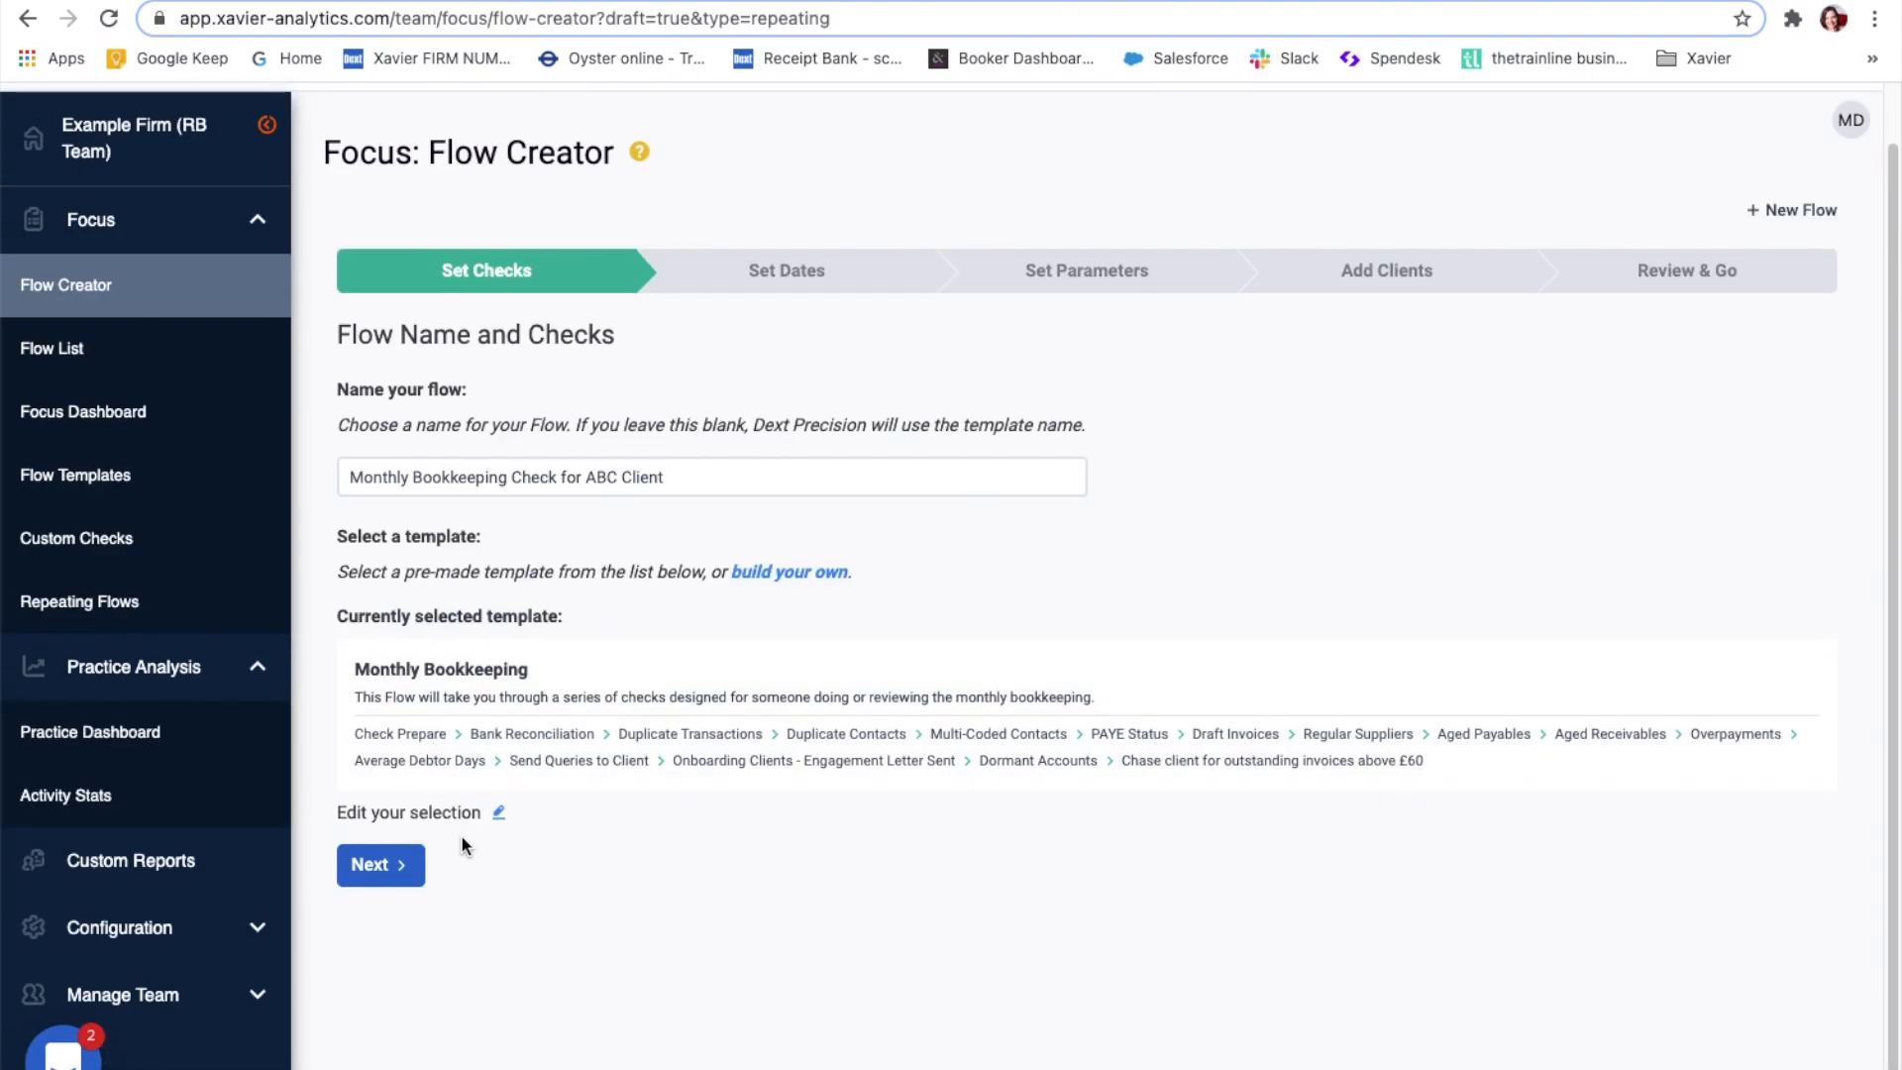
pyautogui.click(377, 864)
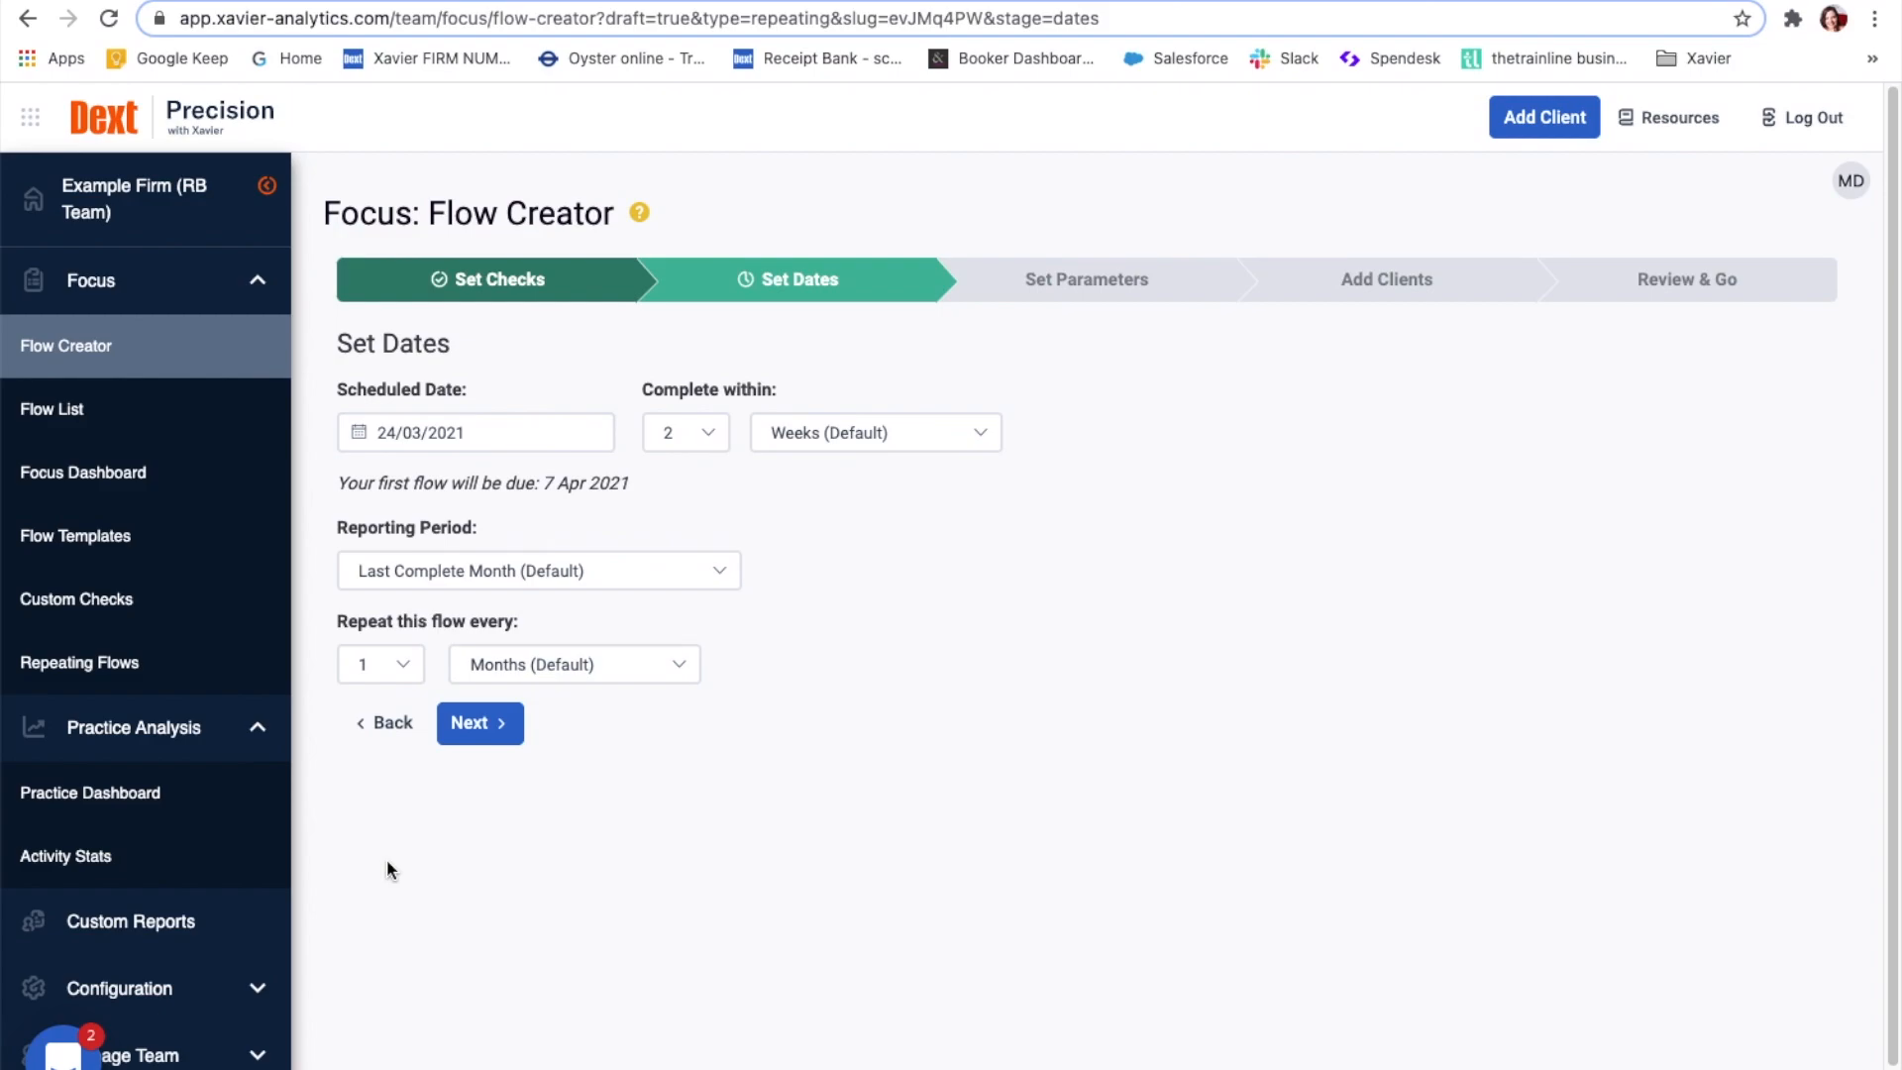
# - Keep the default dates and check parameters for the repeating flow and proceed to the Add Clients stage
pyautogui.click(489, 733)
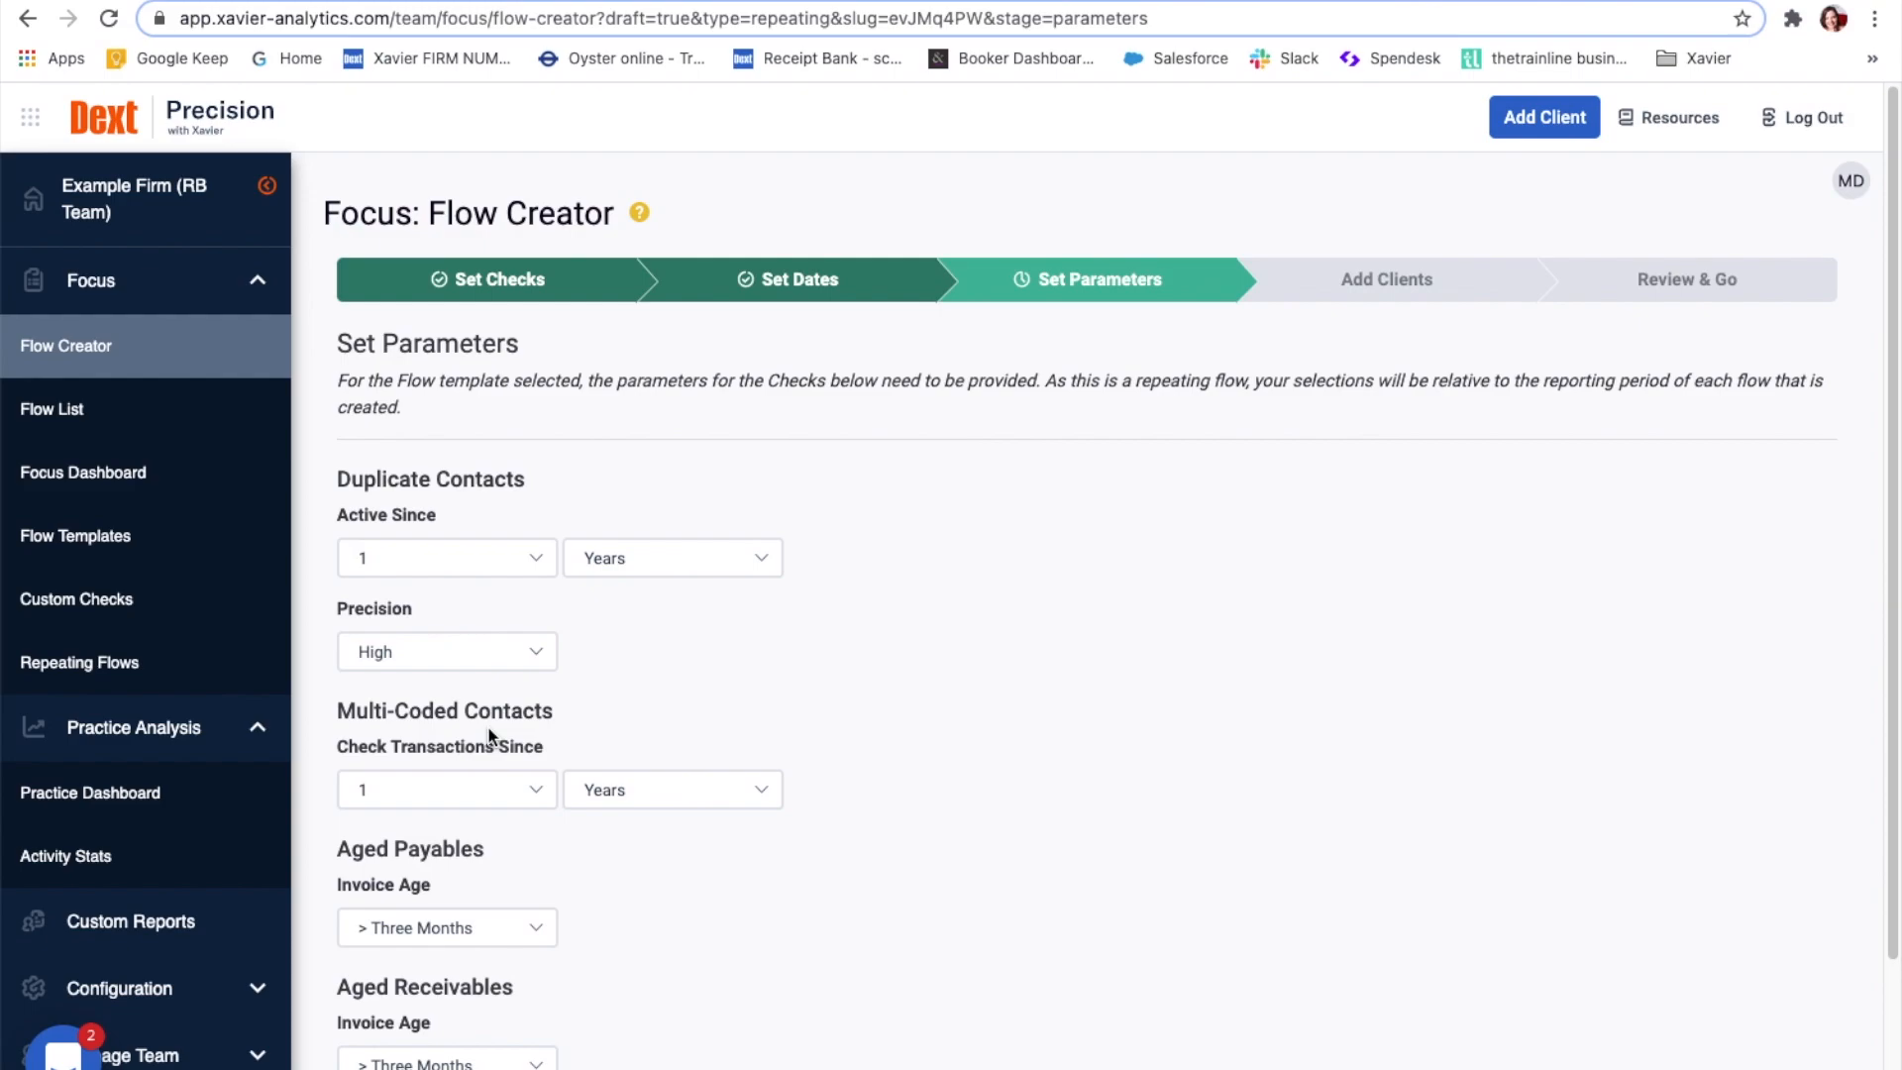
pyautogui.scroll(-2, 611, 620)
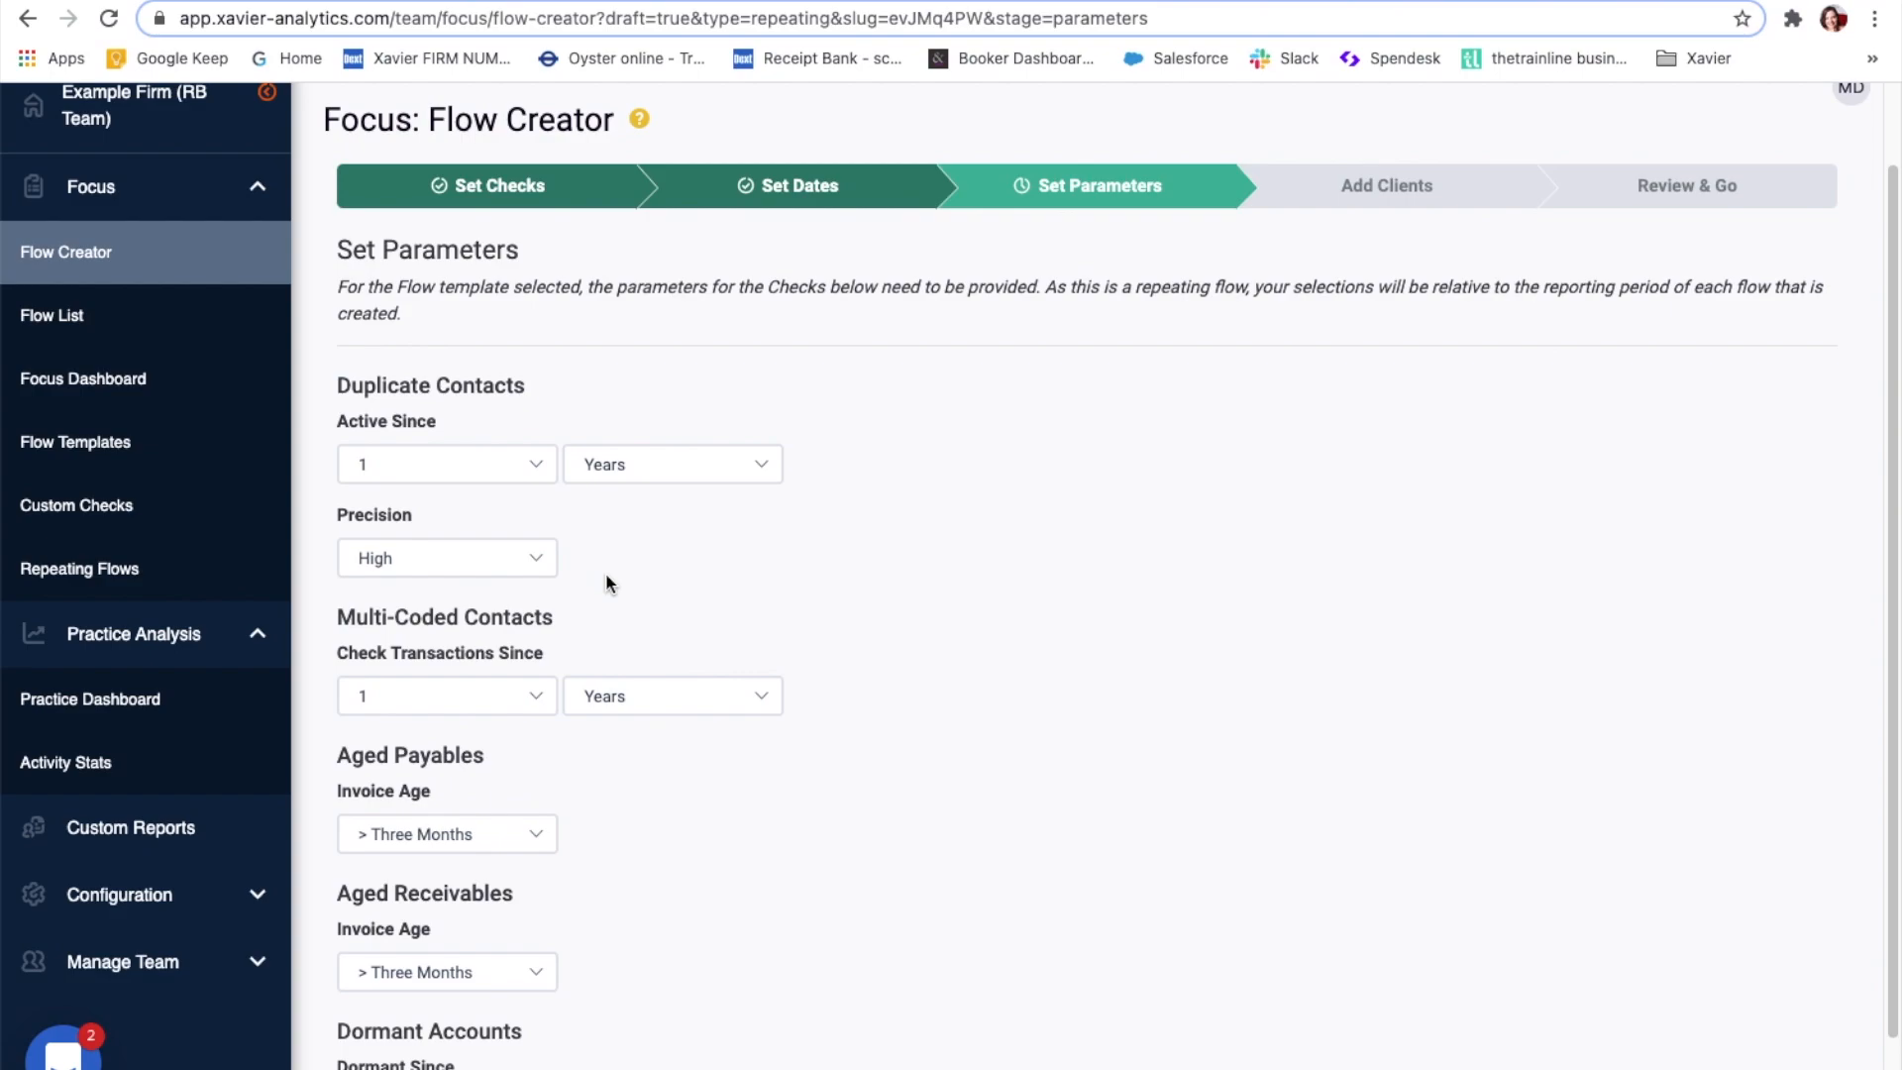
pyautogui.scroll(-2, 607, 580)
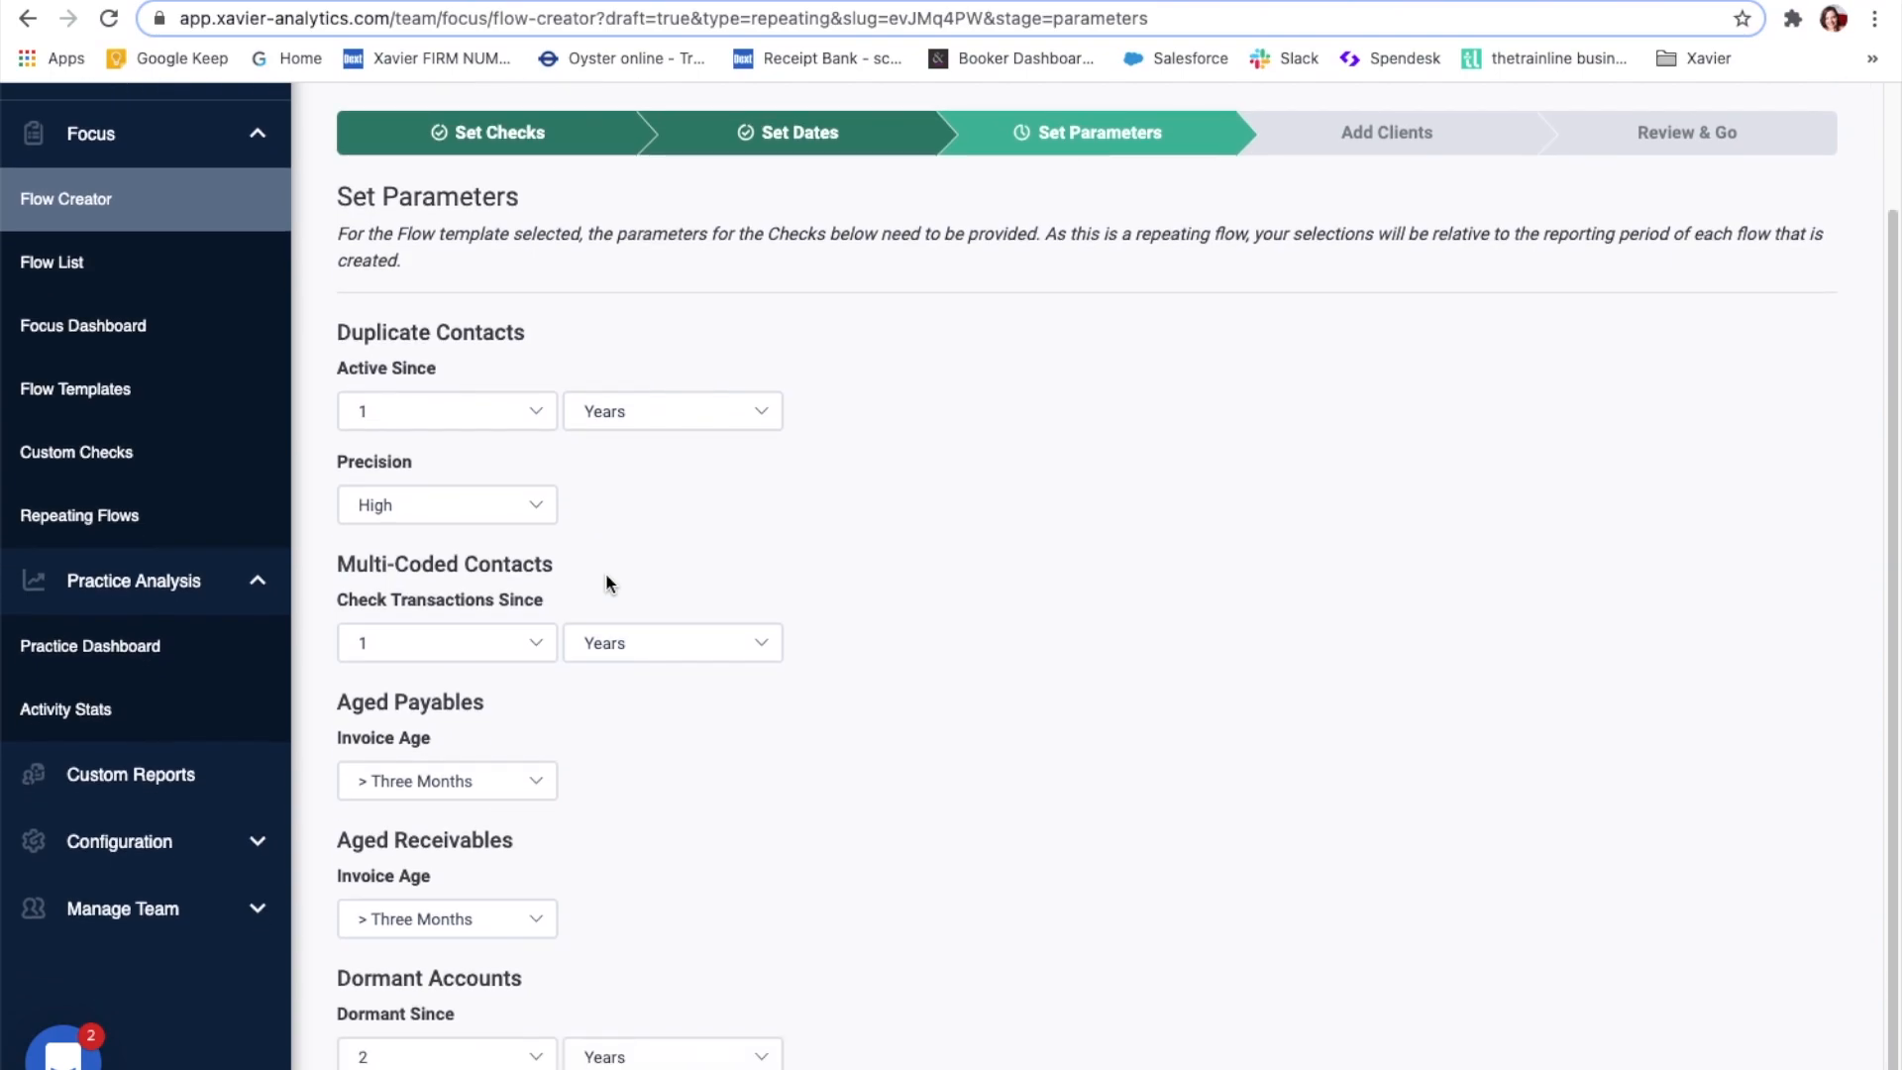
pyautogui.click(480, 1063)
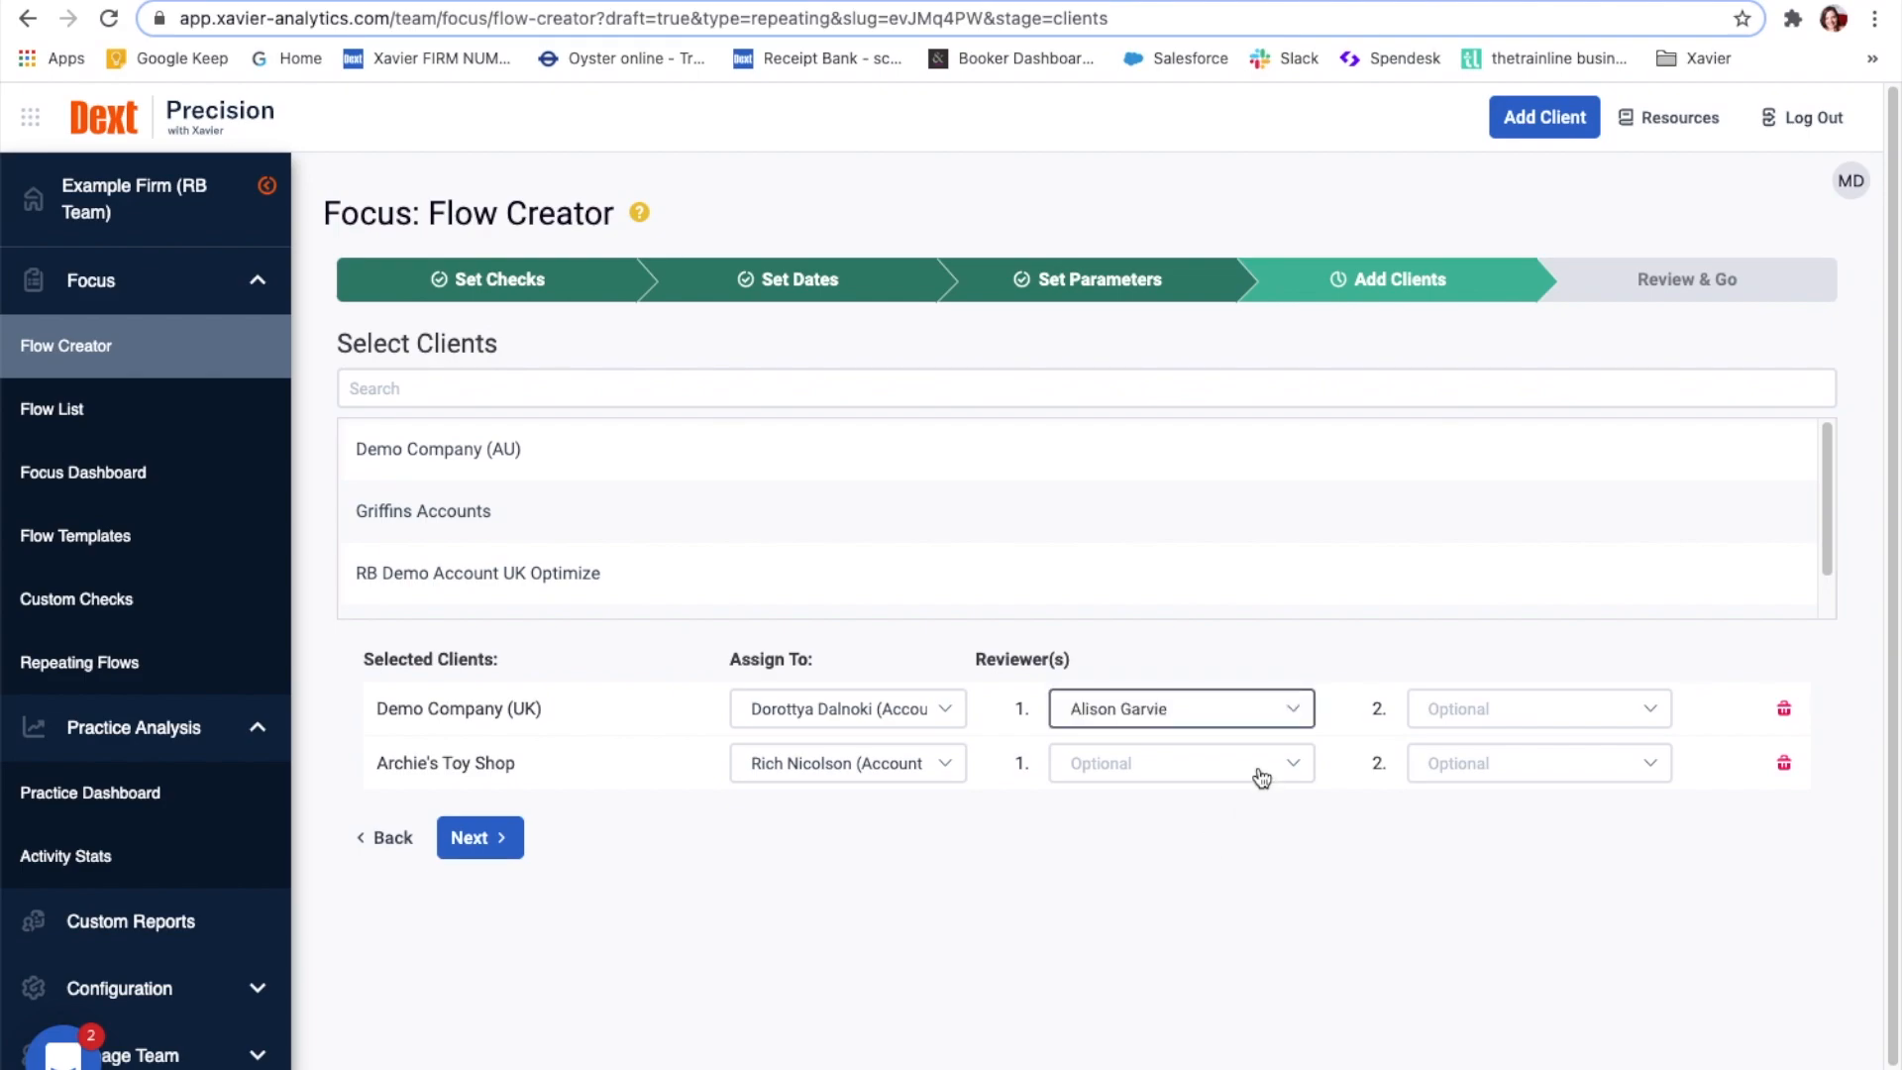
# - Assign a first reviewer to Archie's Toy Shop and complete the repeating flow from its review stage
pyautogui.click(1273, 771)
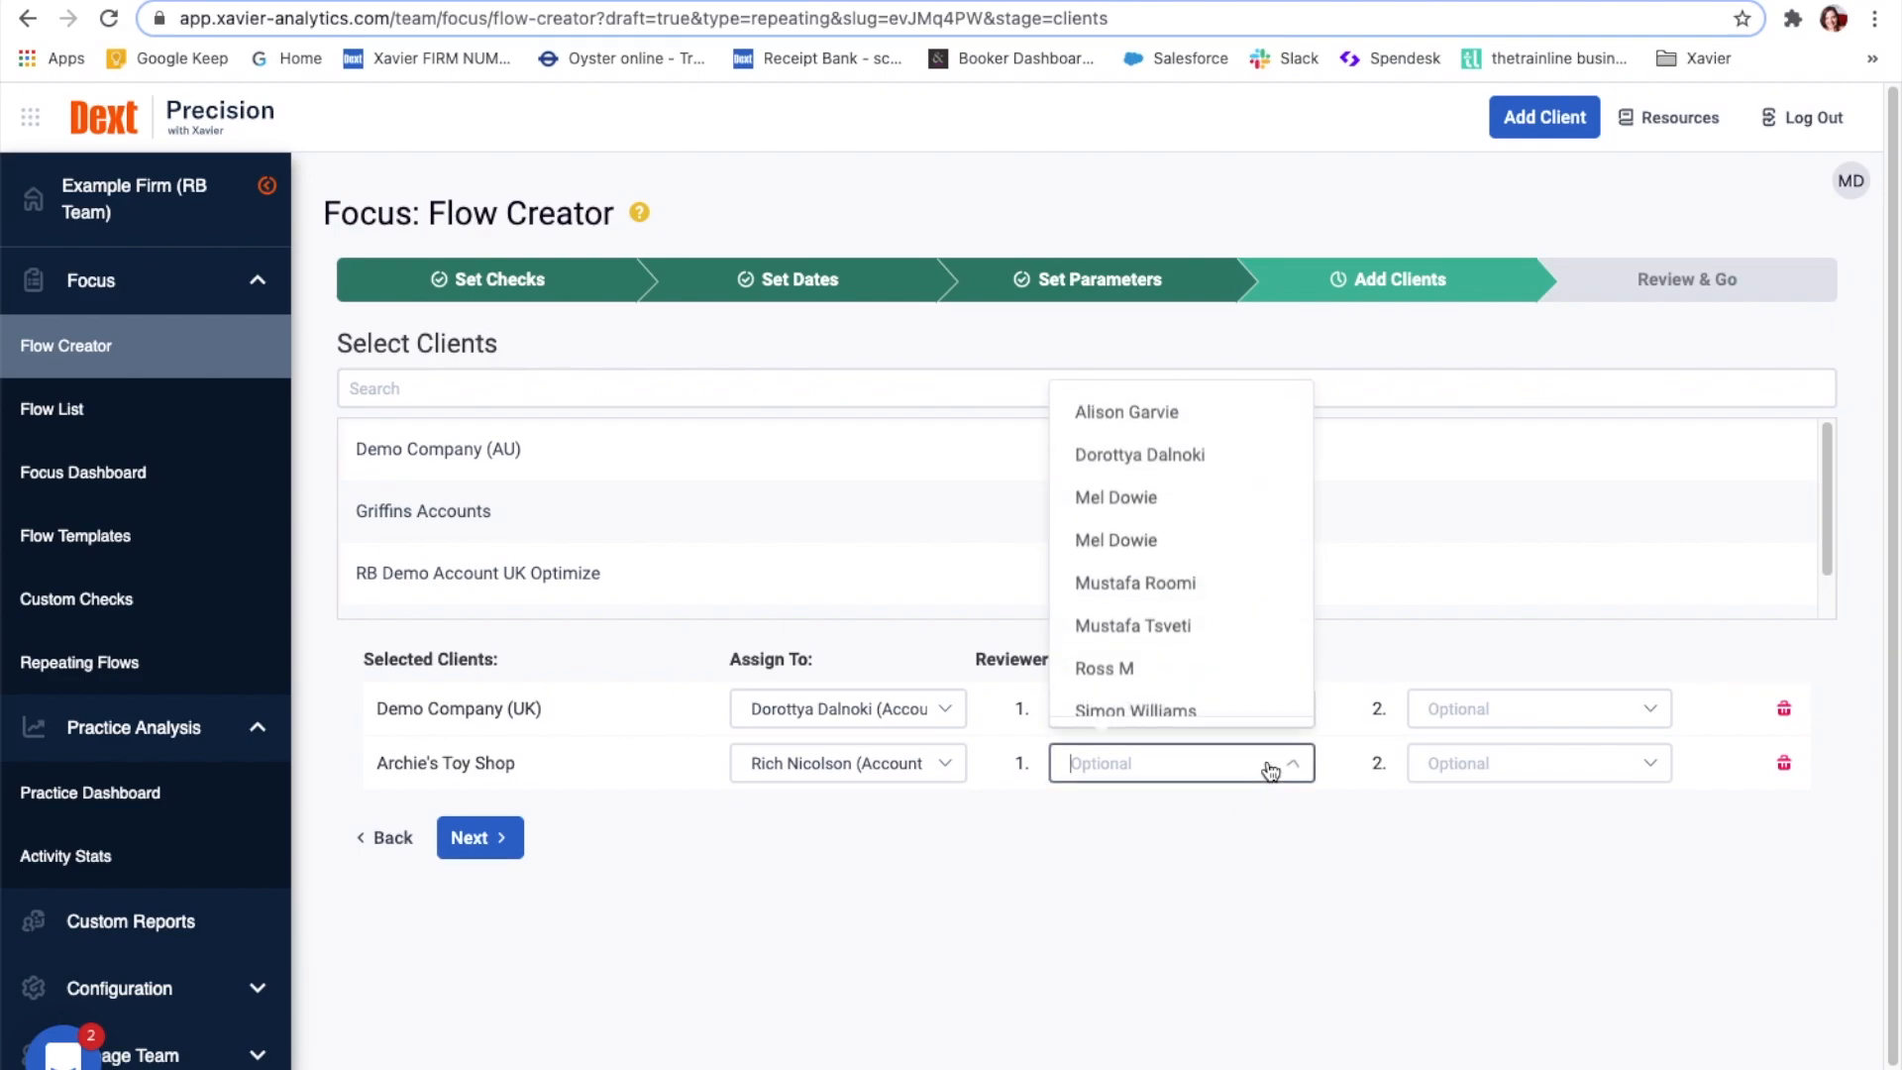
pyautogui.click(1198, 709)
pyautogui.click(470, 838)
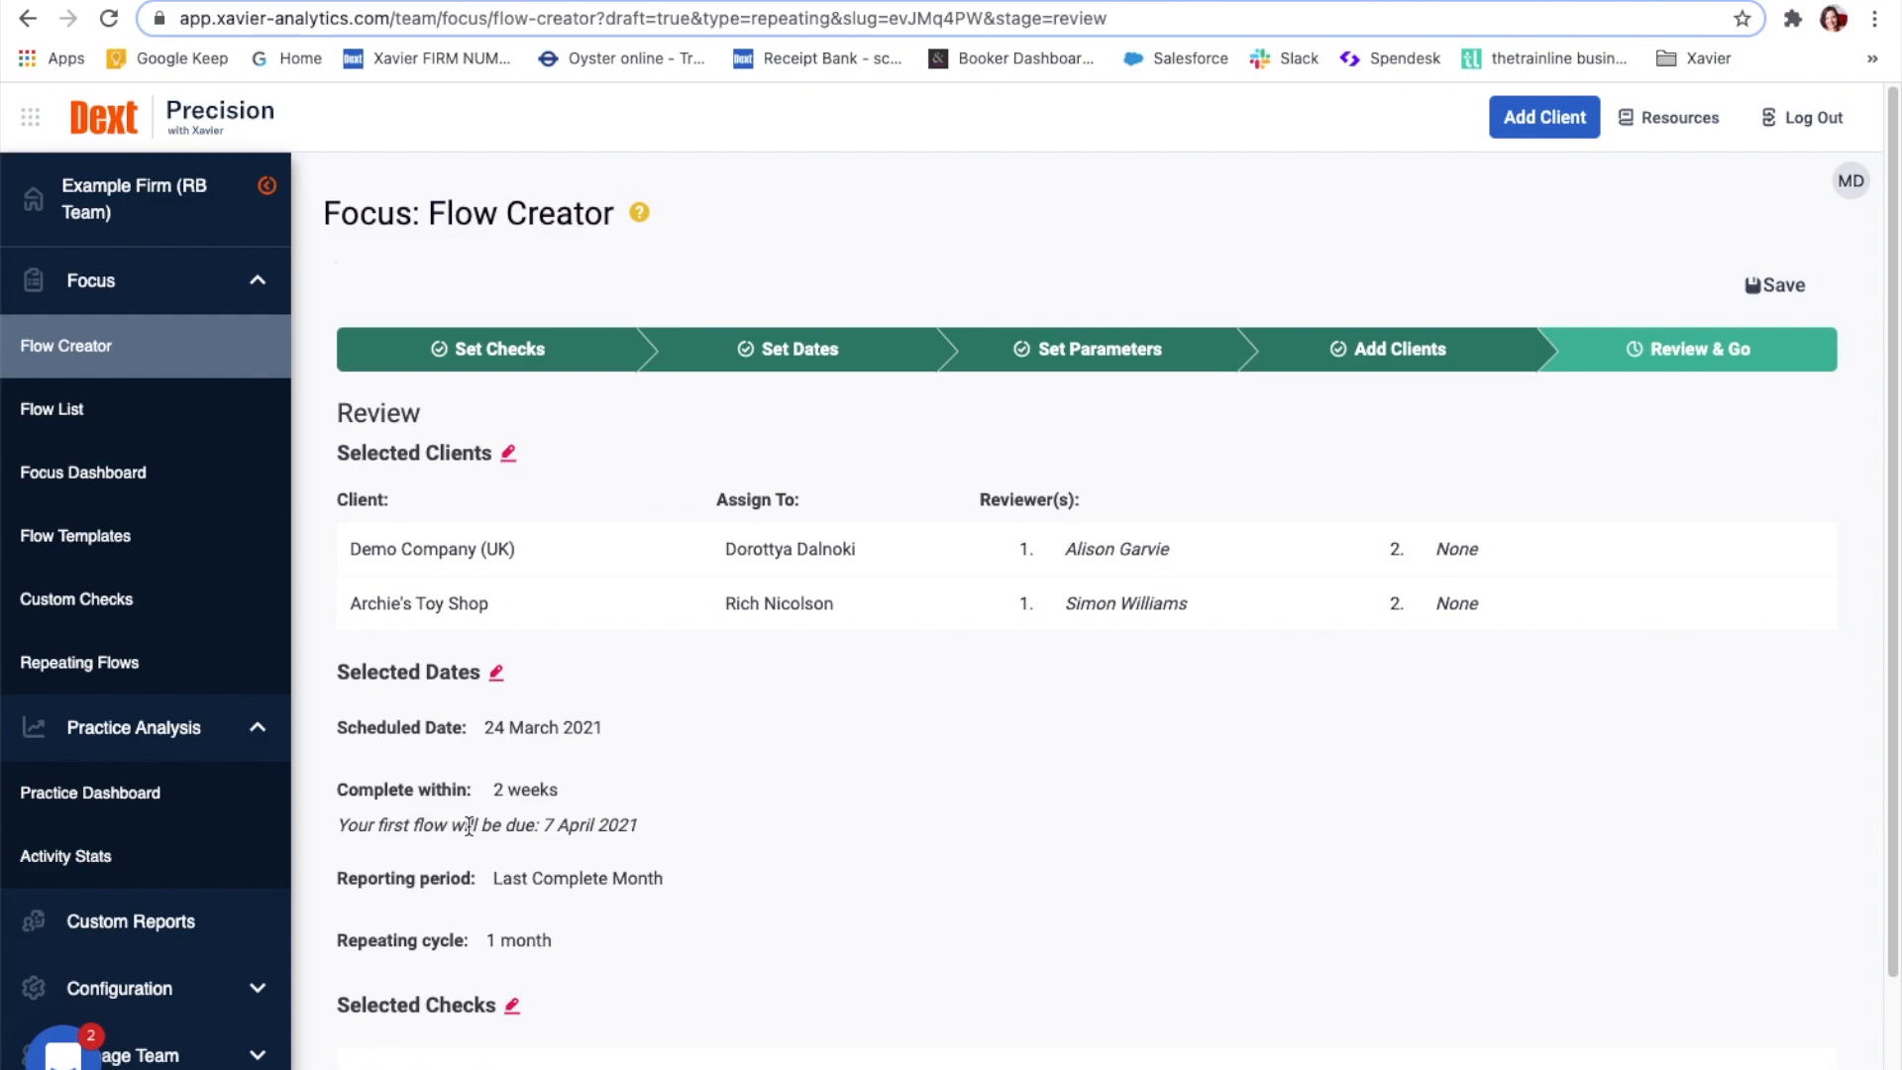
pyautogui.scroll(-2, 469, 826)
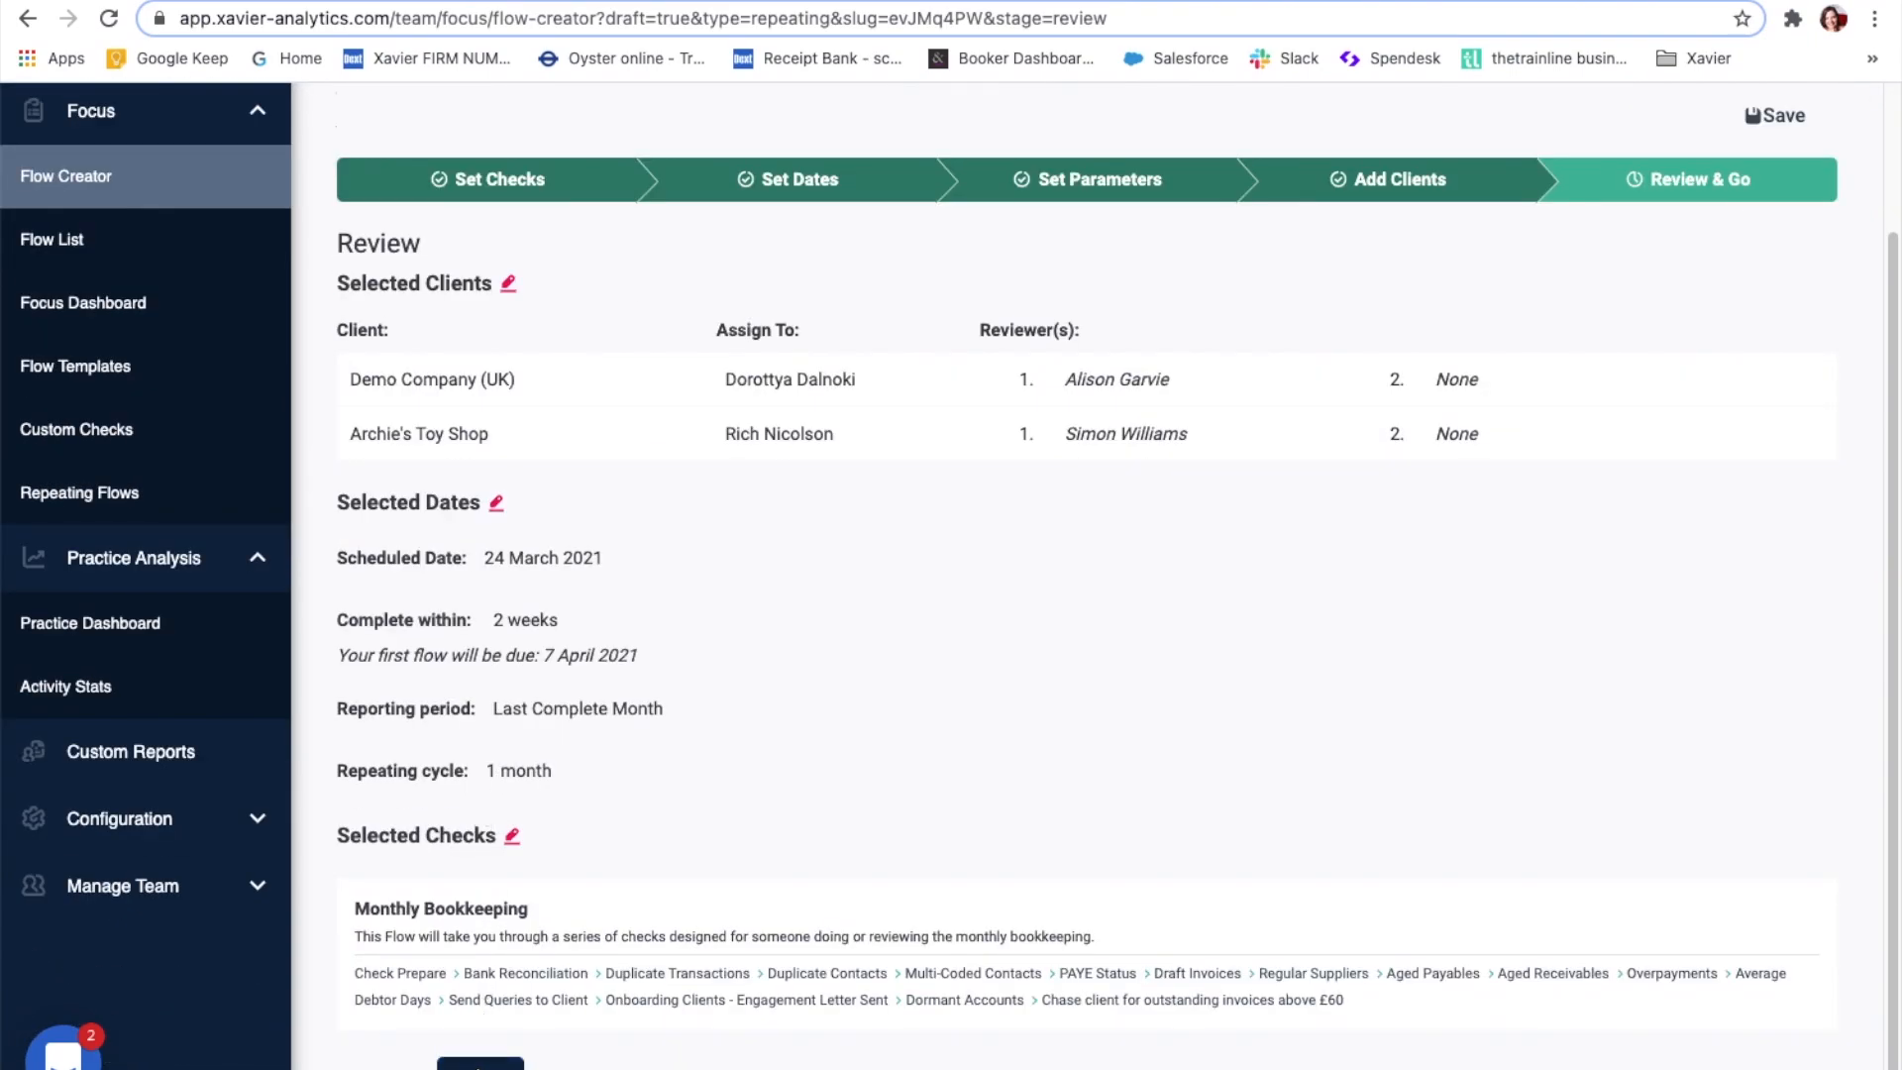
pyautogui.click(480, 1064)
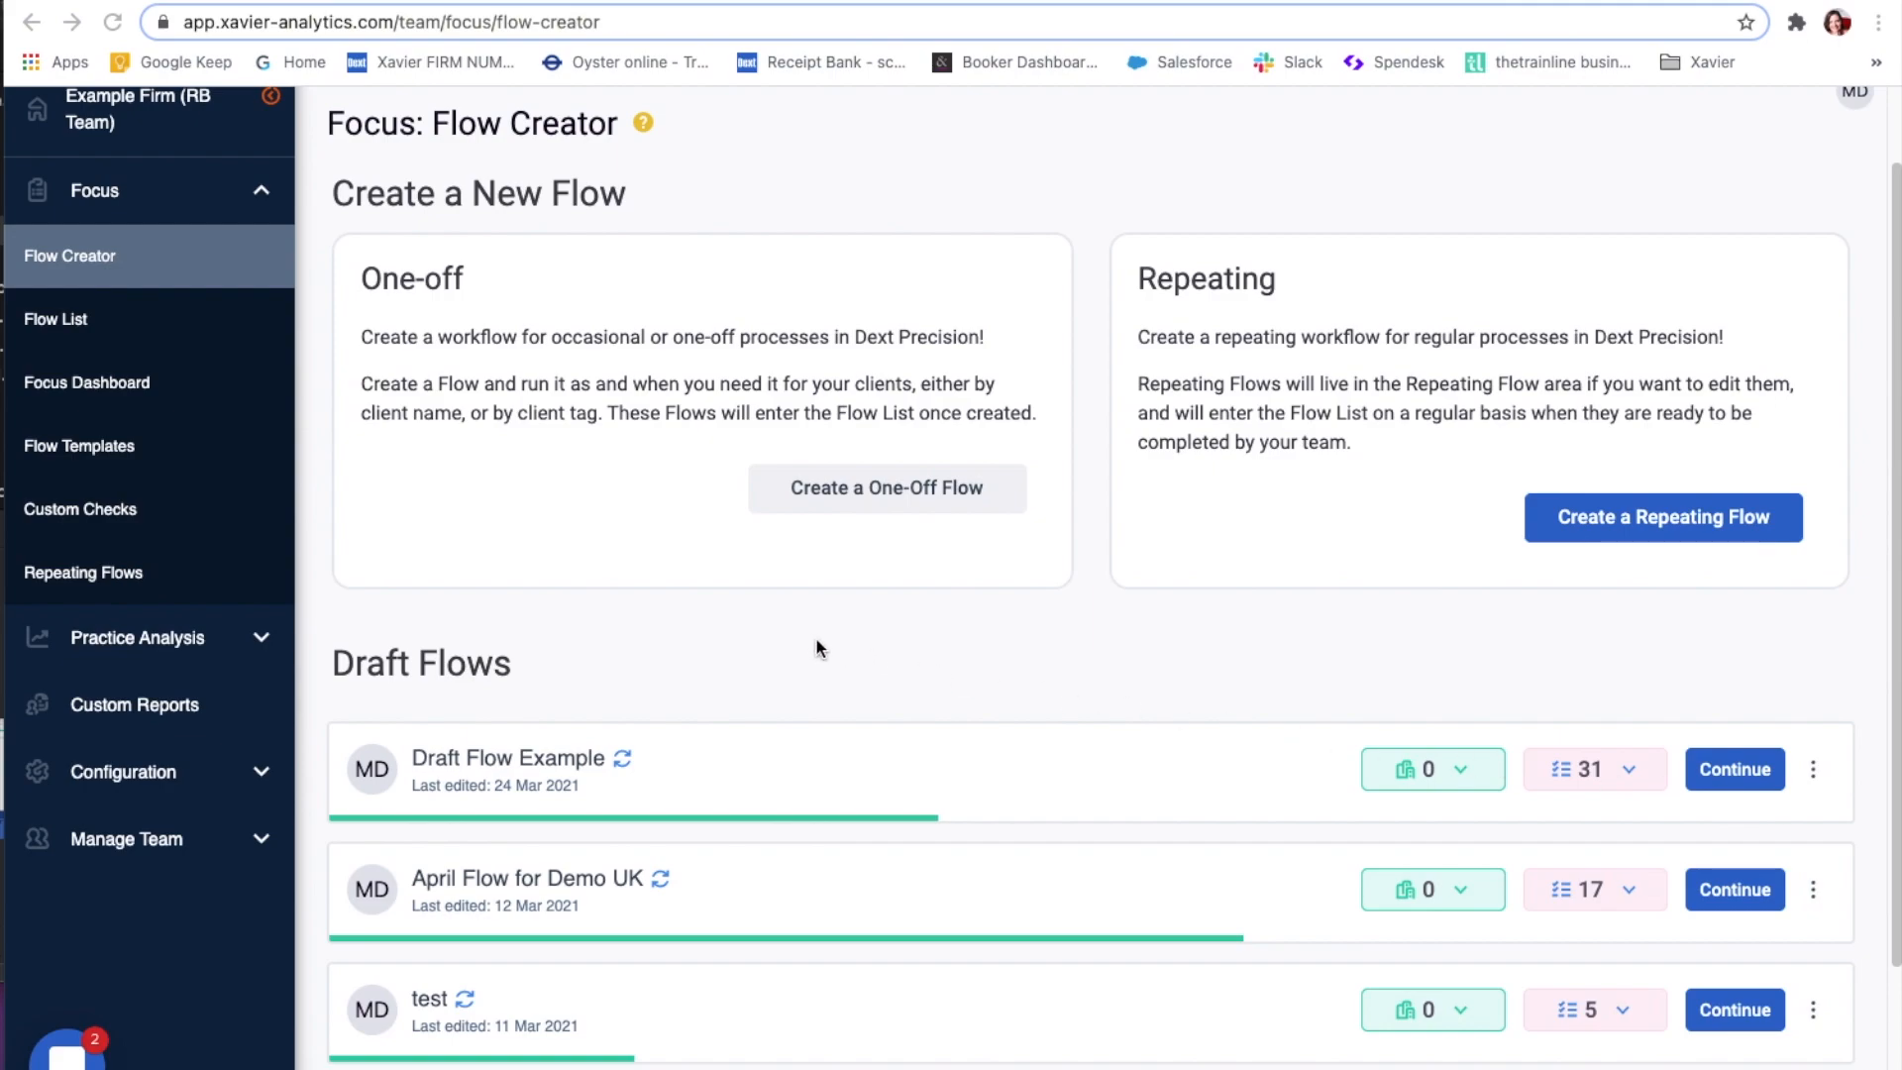
# - Start a one-off flow with the default dates and switch its client selection to tags, browsing to VAT QTR Apr - June
pyautogui.click(848, 489)
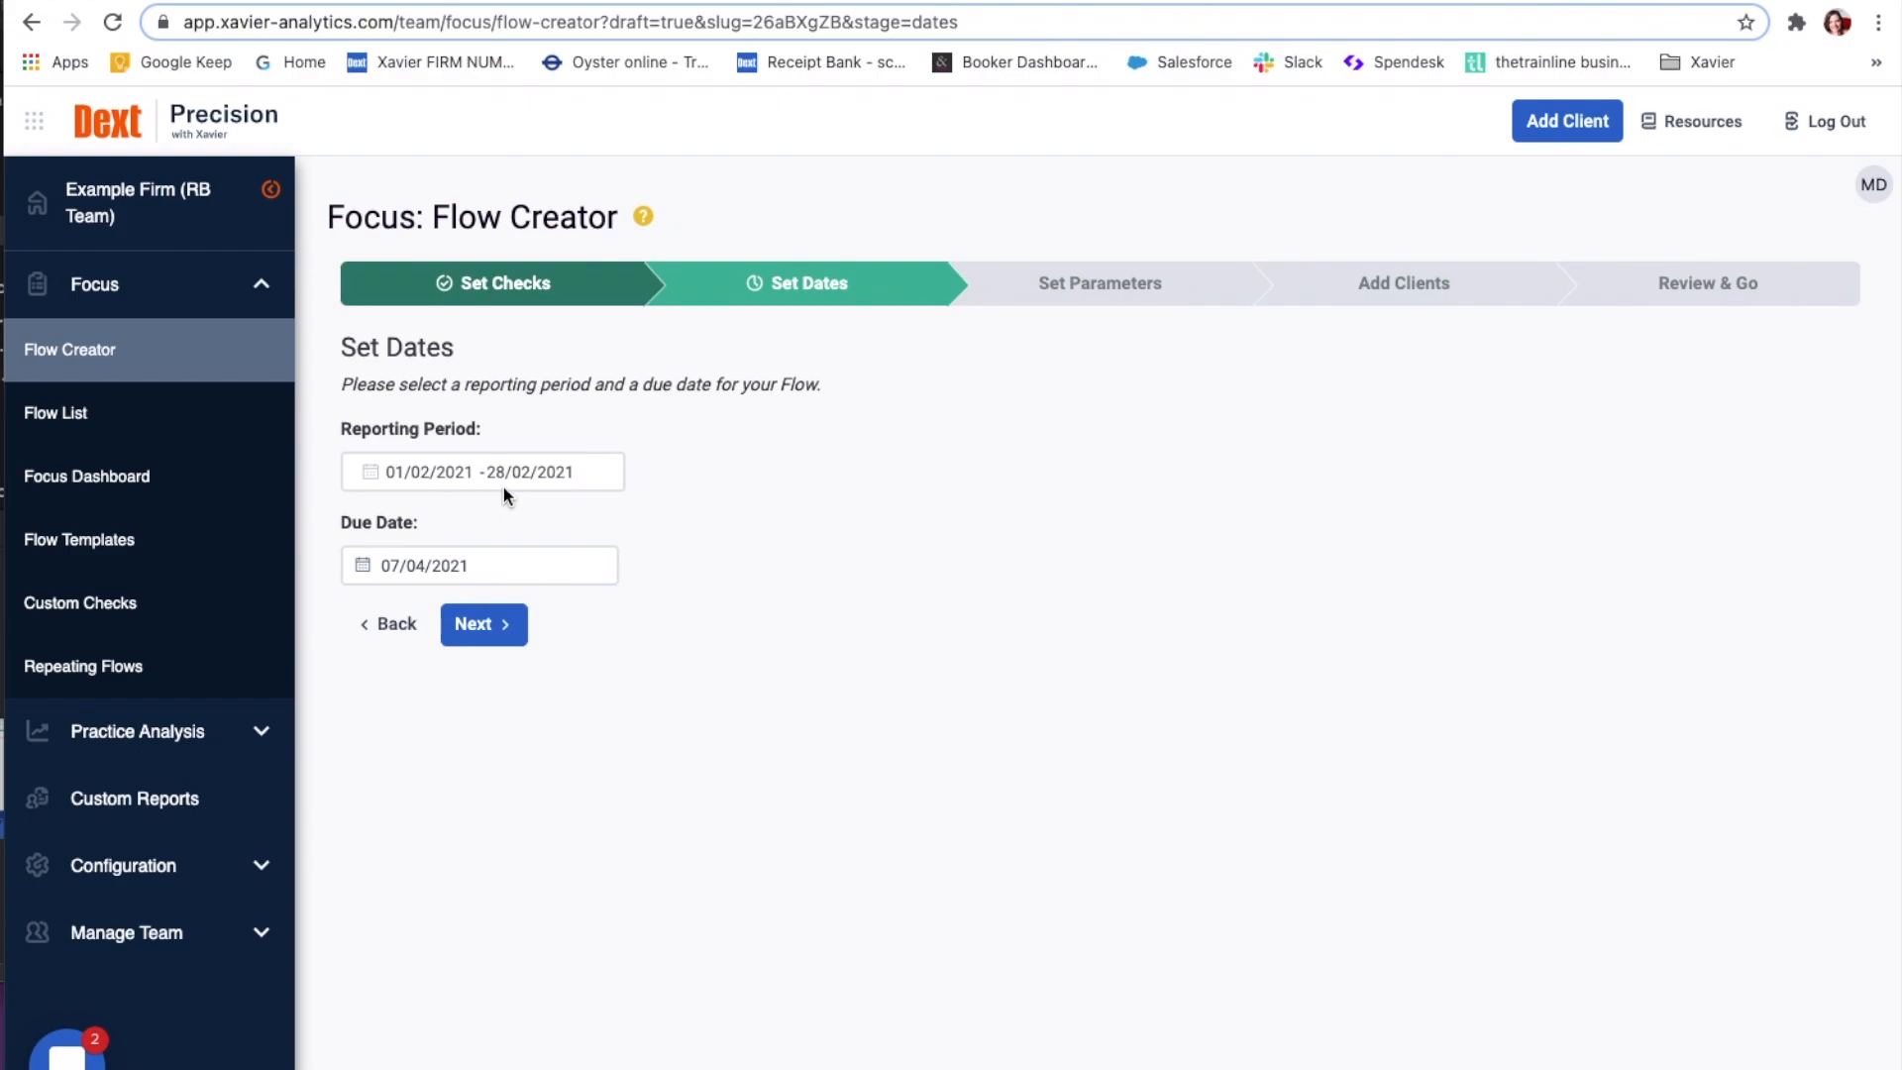
pyautogui.click(483, 634)
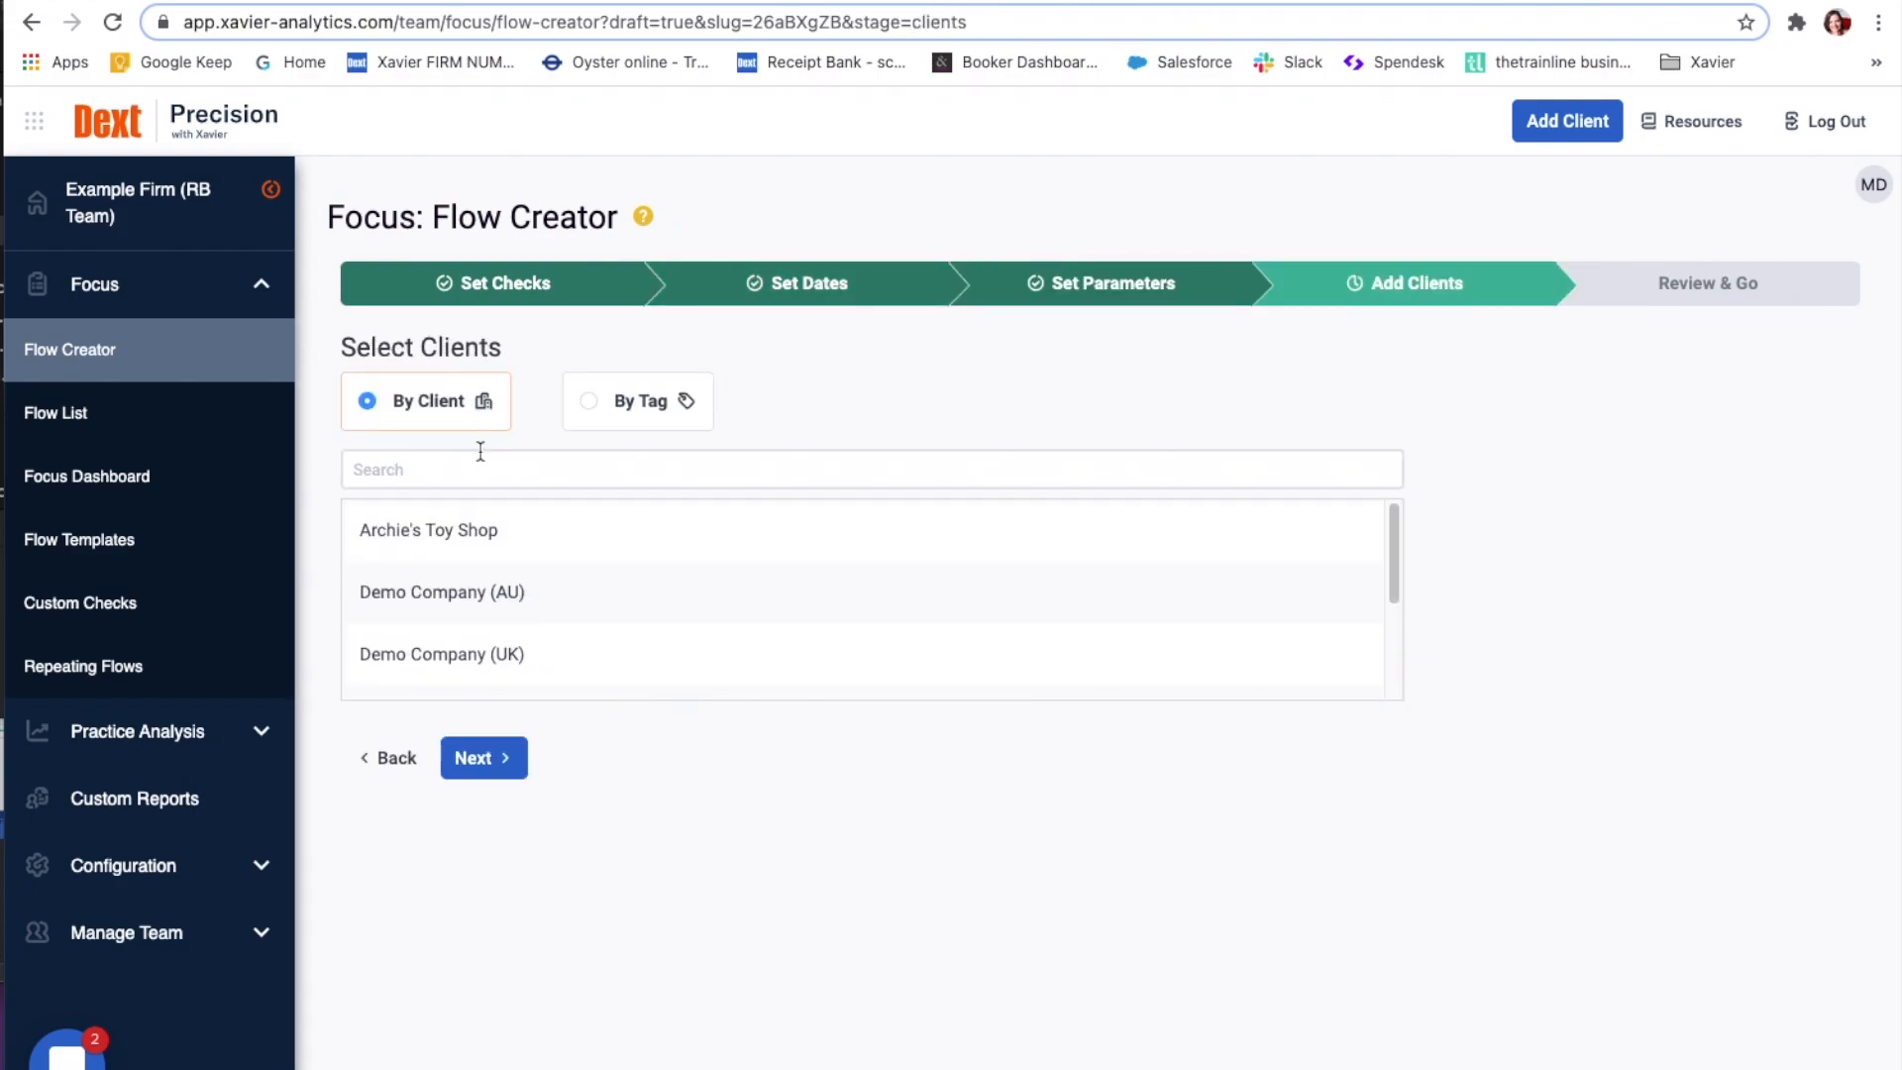
pyautogui.click(591, 402)
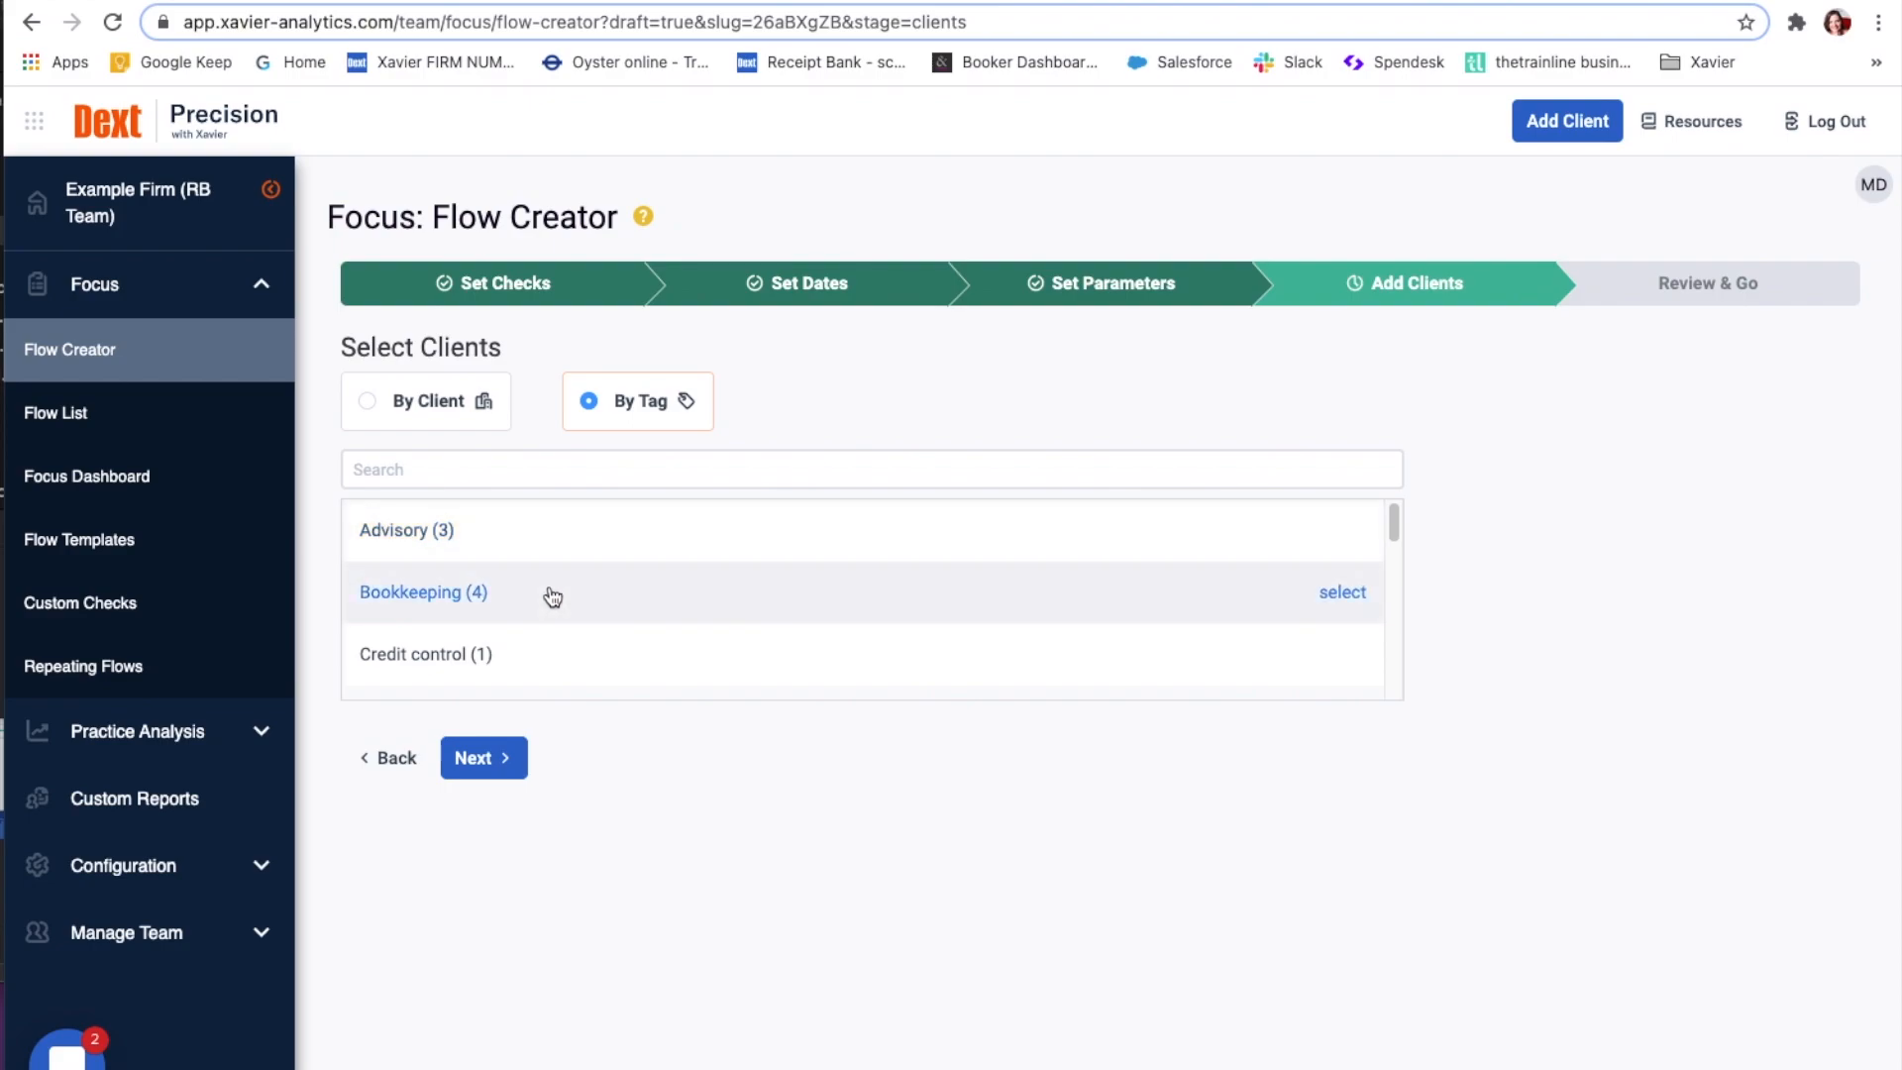
pyautogui.scroll(-5, 553, 595)
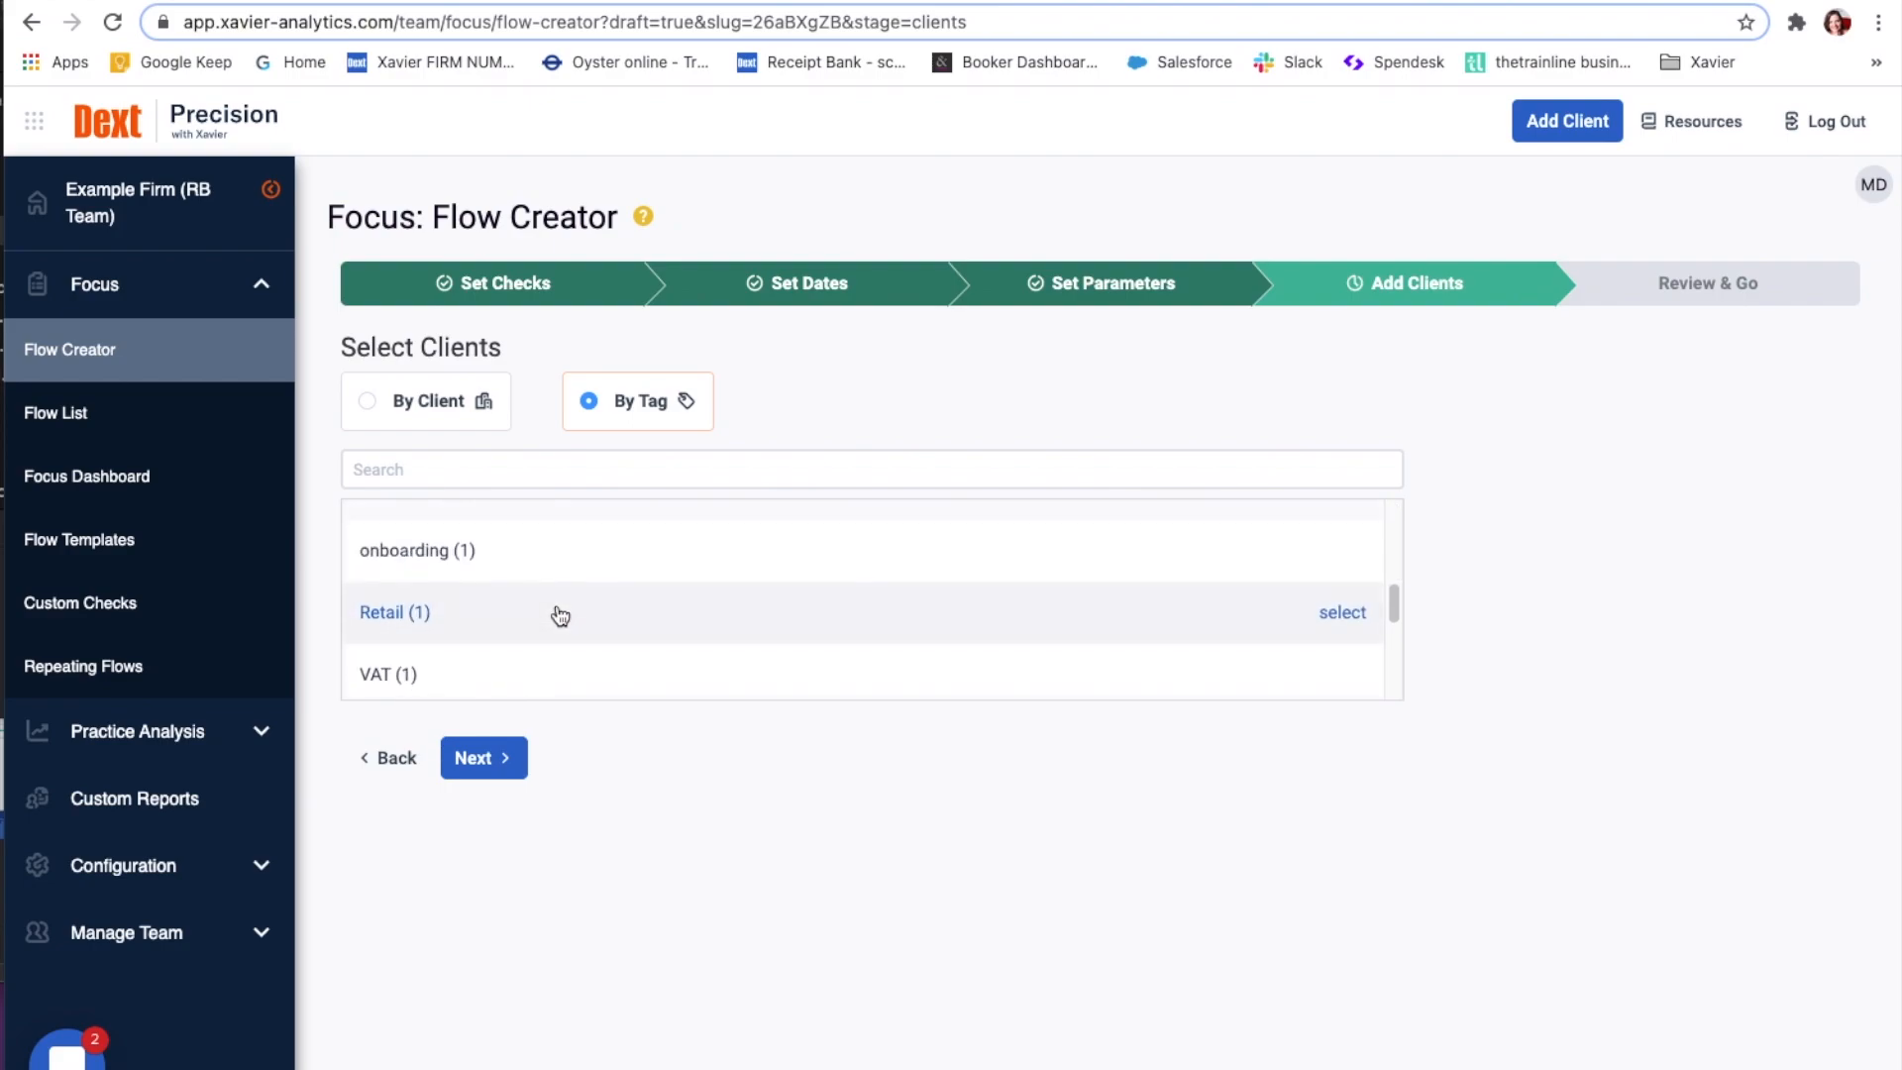
pyautogui.scroll(-2, 560, 615)
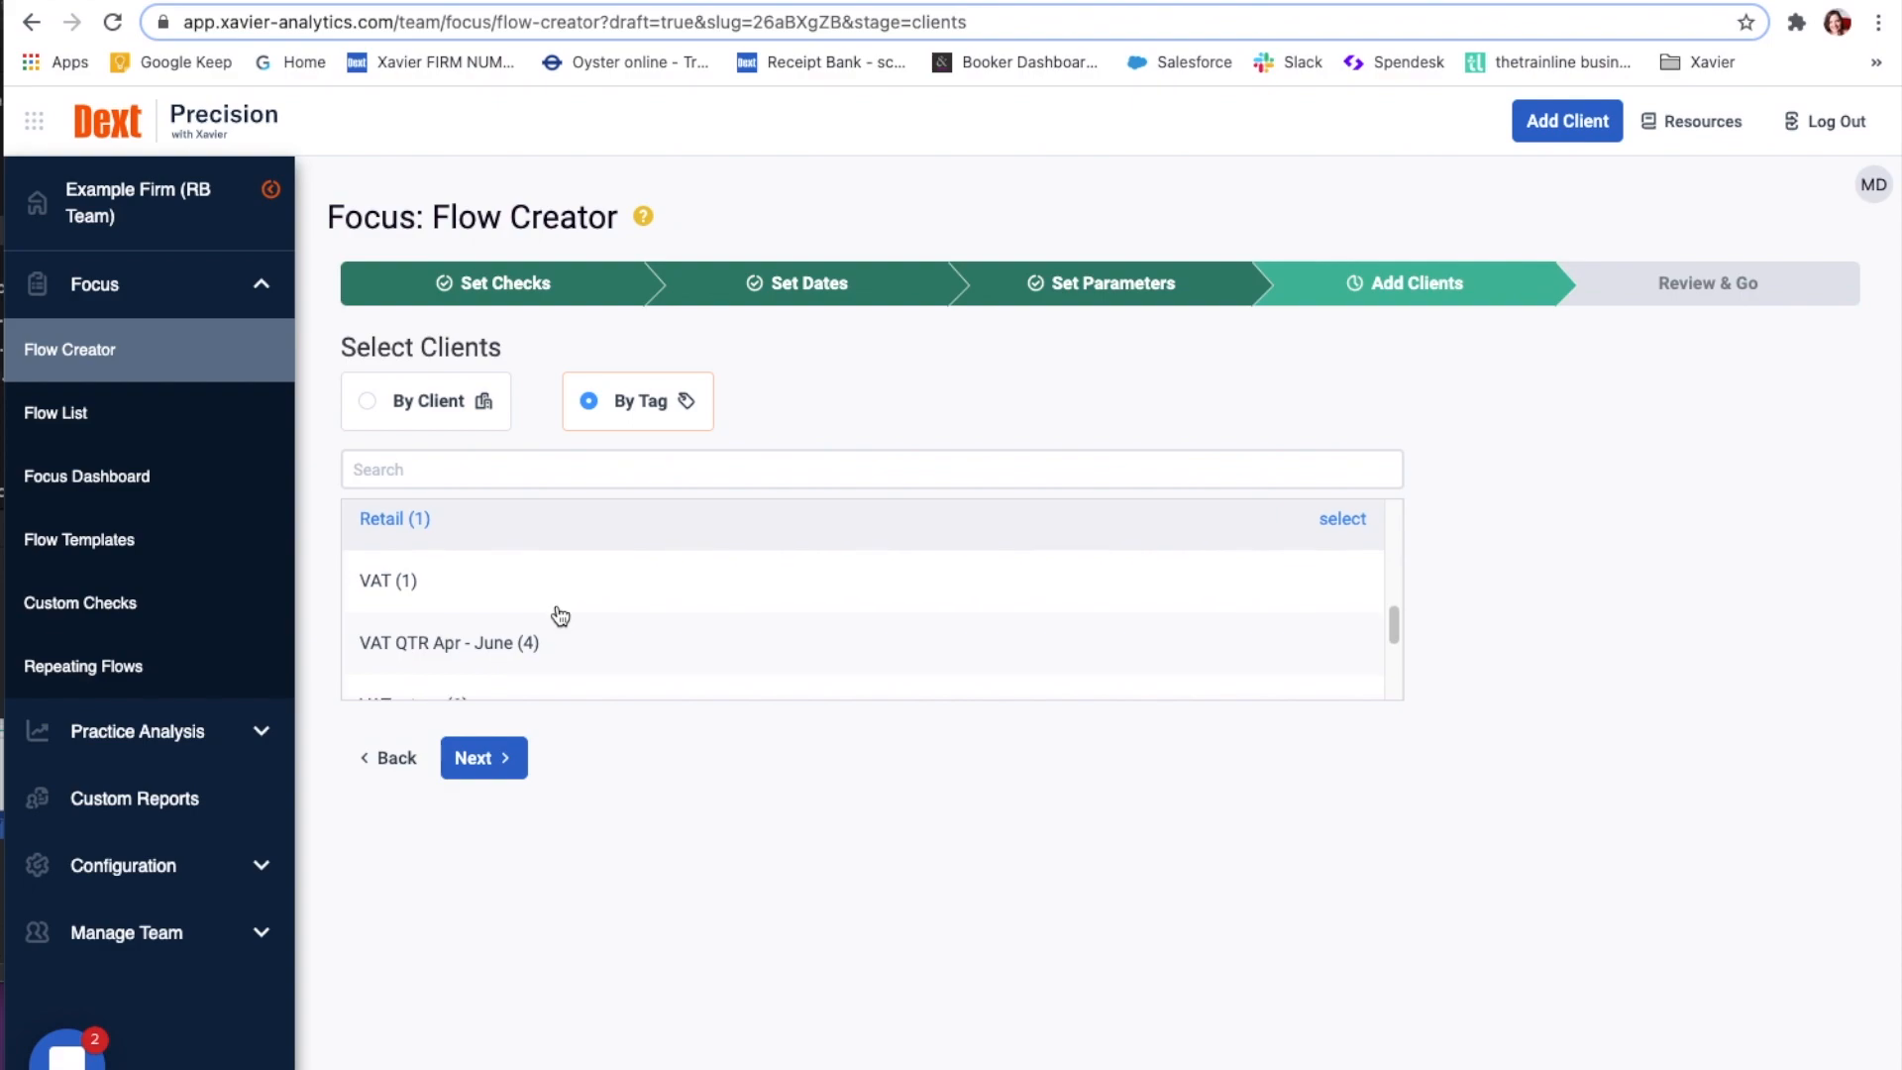
pyautogui.scroll(-2, 558, 618)
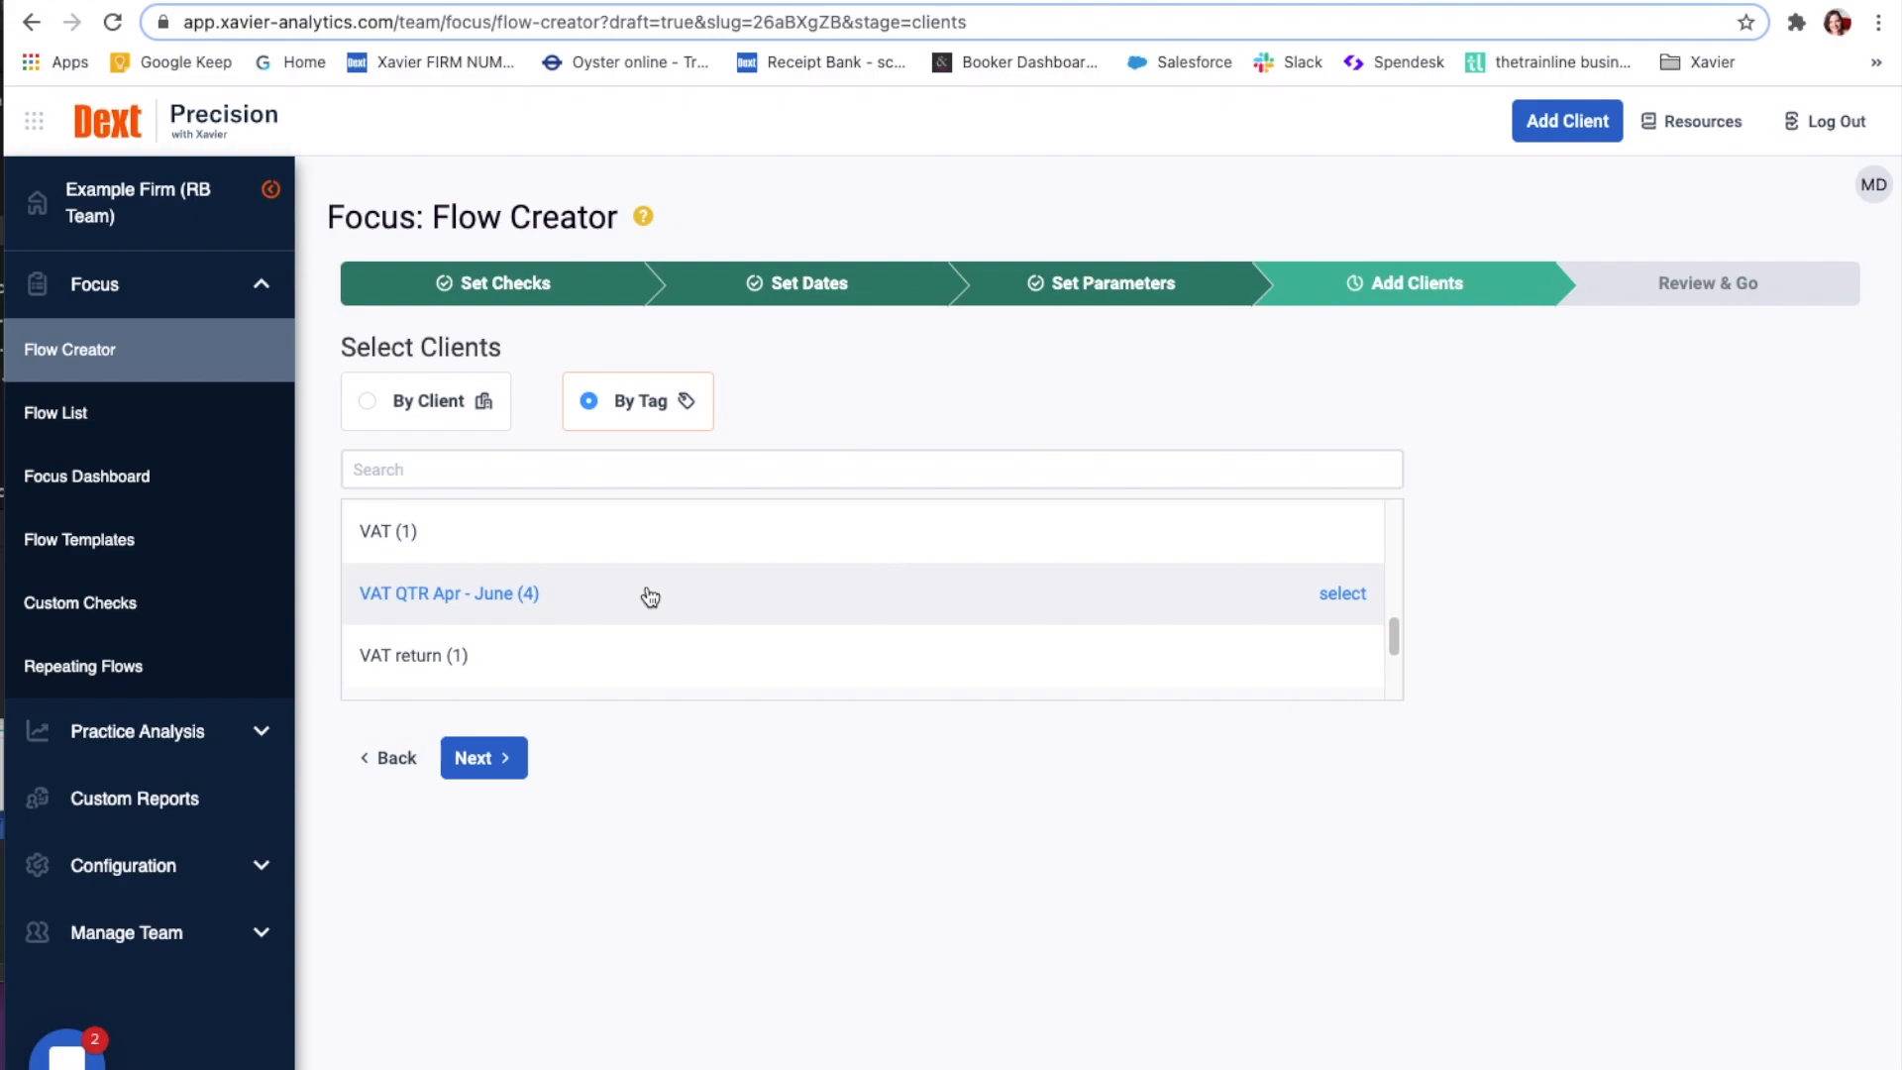
# - Open the Flow List and look over its sort options and the flow options of Demo Company (UK)'s Monthly Payroll Checks
pyautogui.click(132, 420)
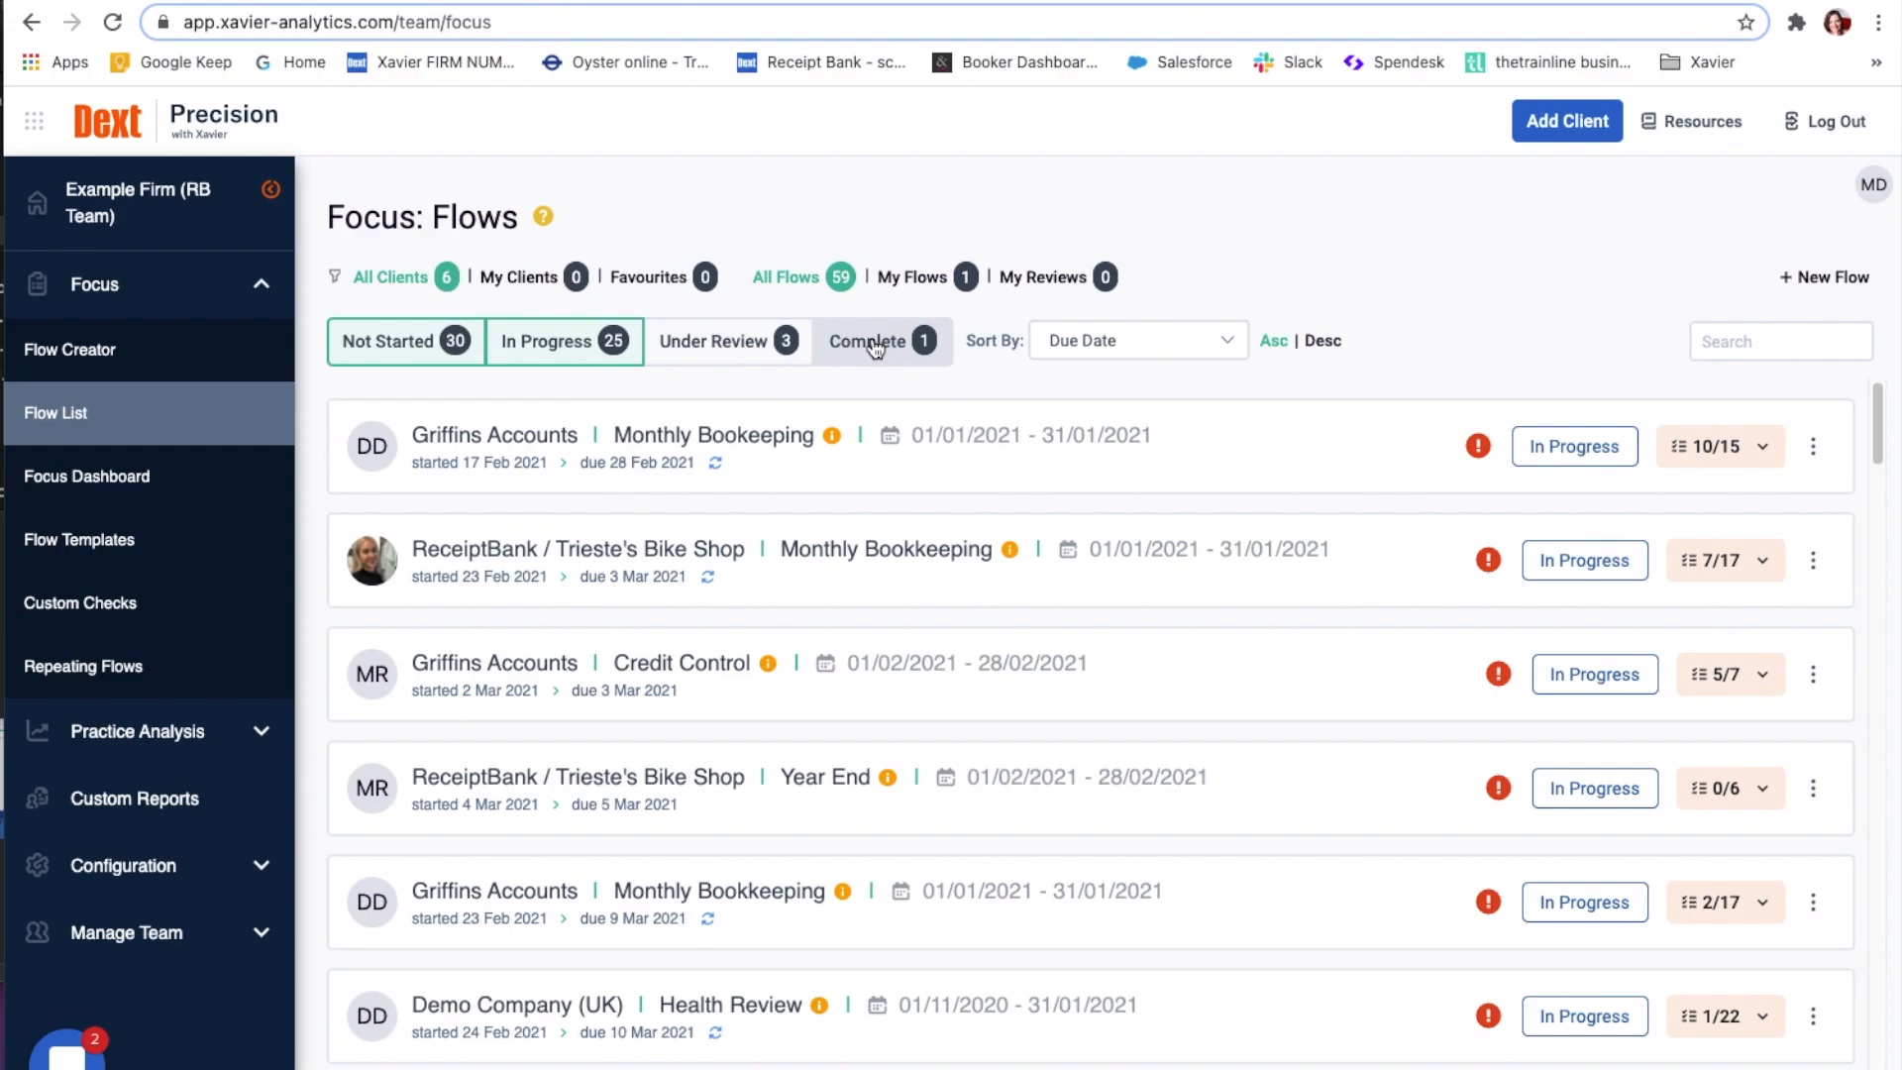
pyautogui.click(1225, 343)
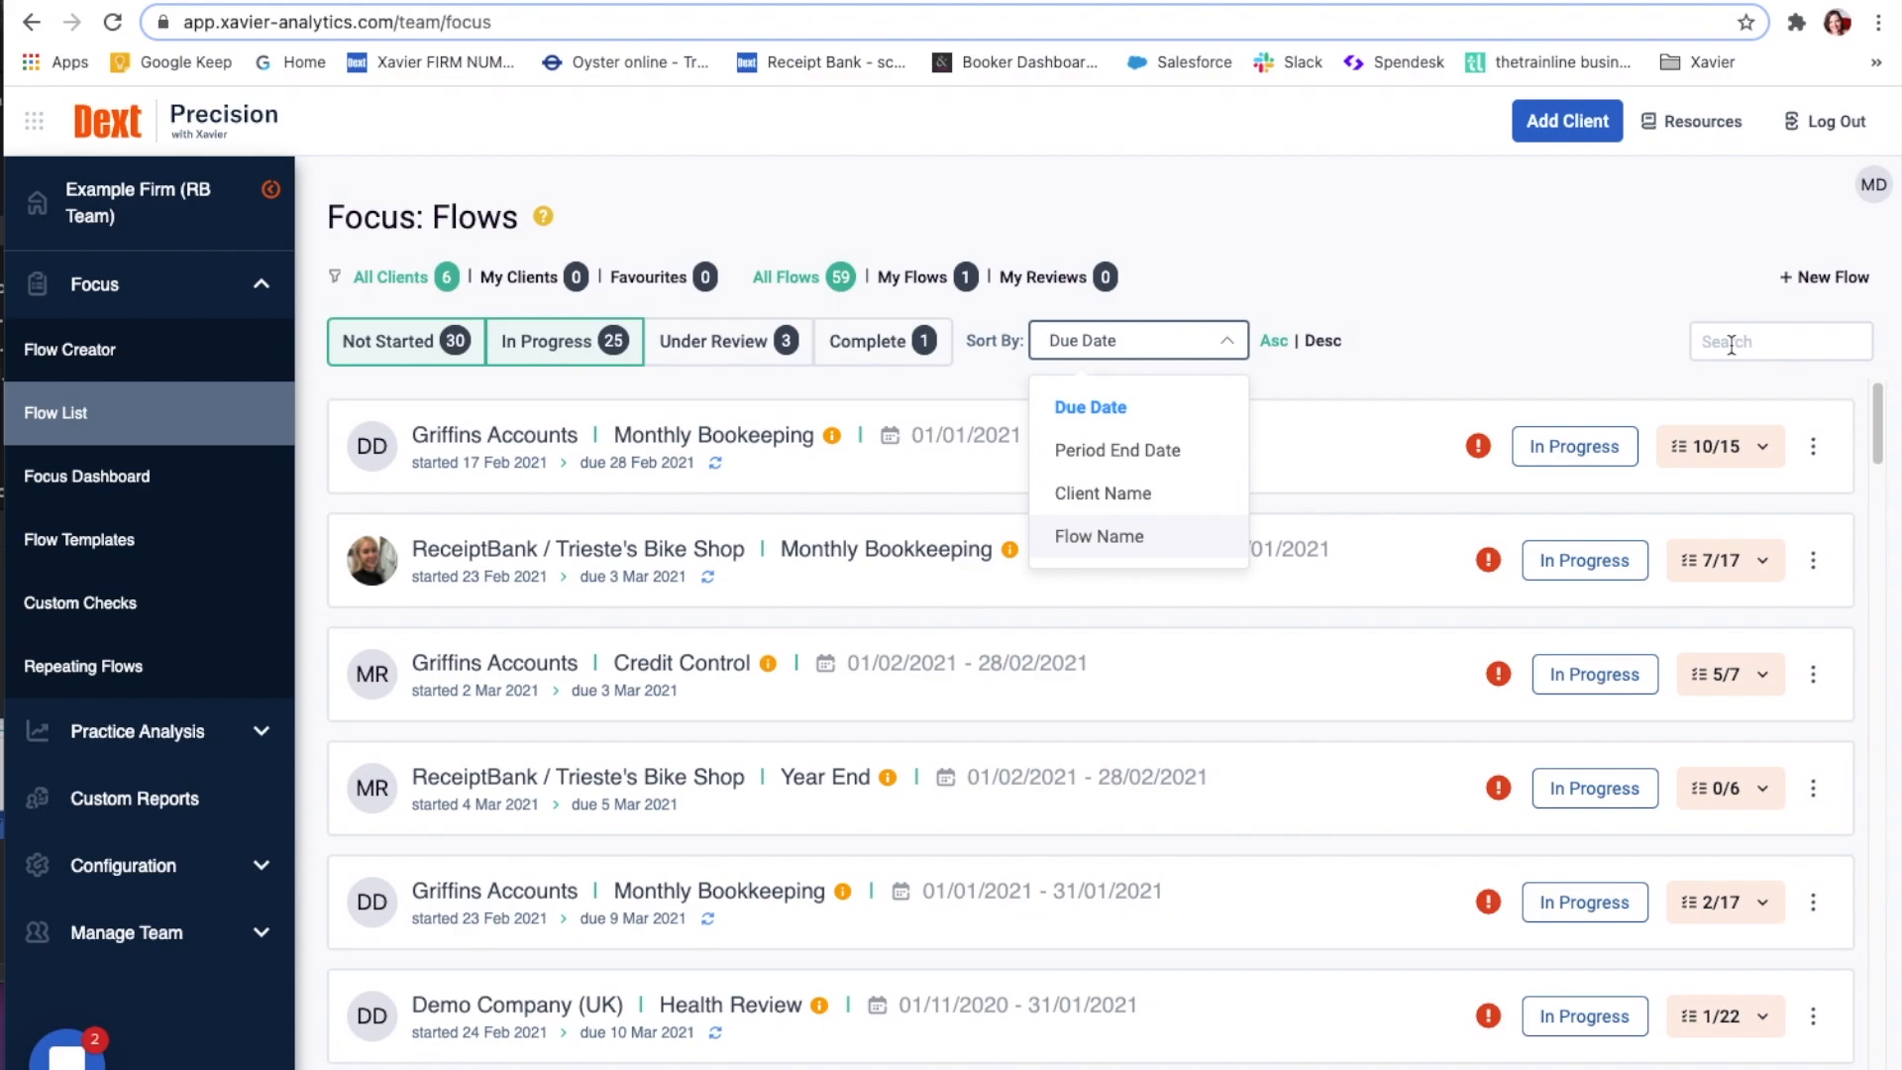
pyautogui.scroll(-15, 1476, 516)
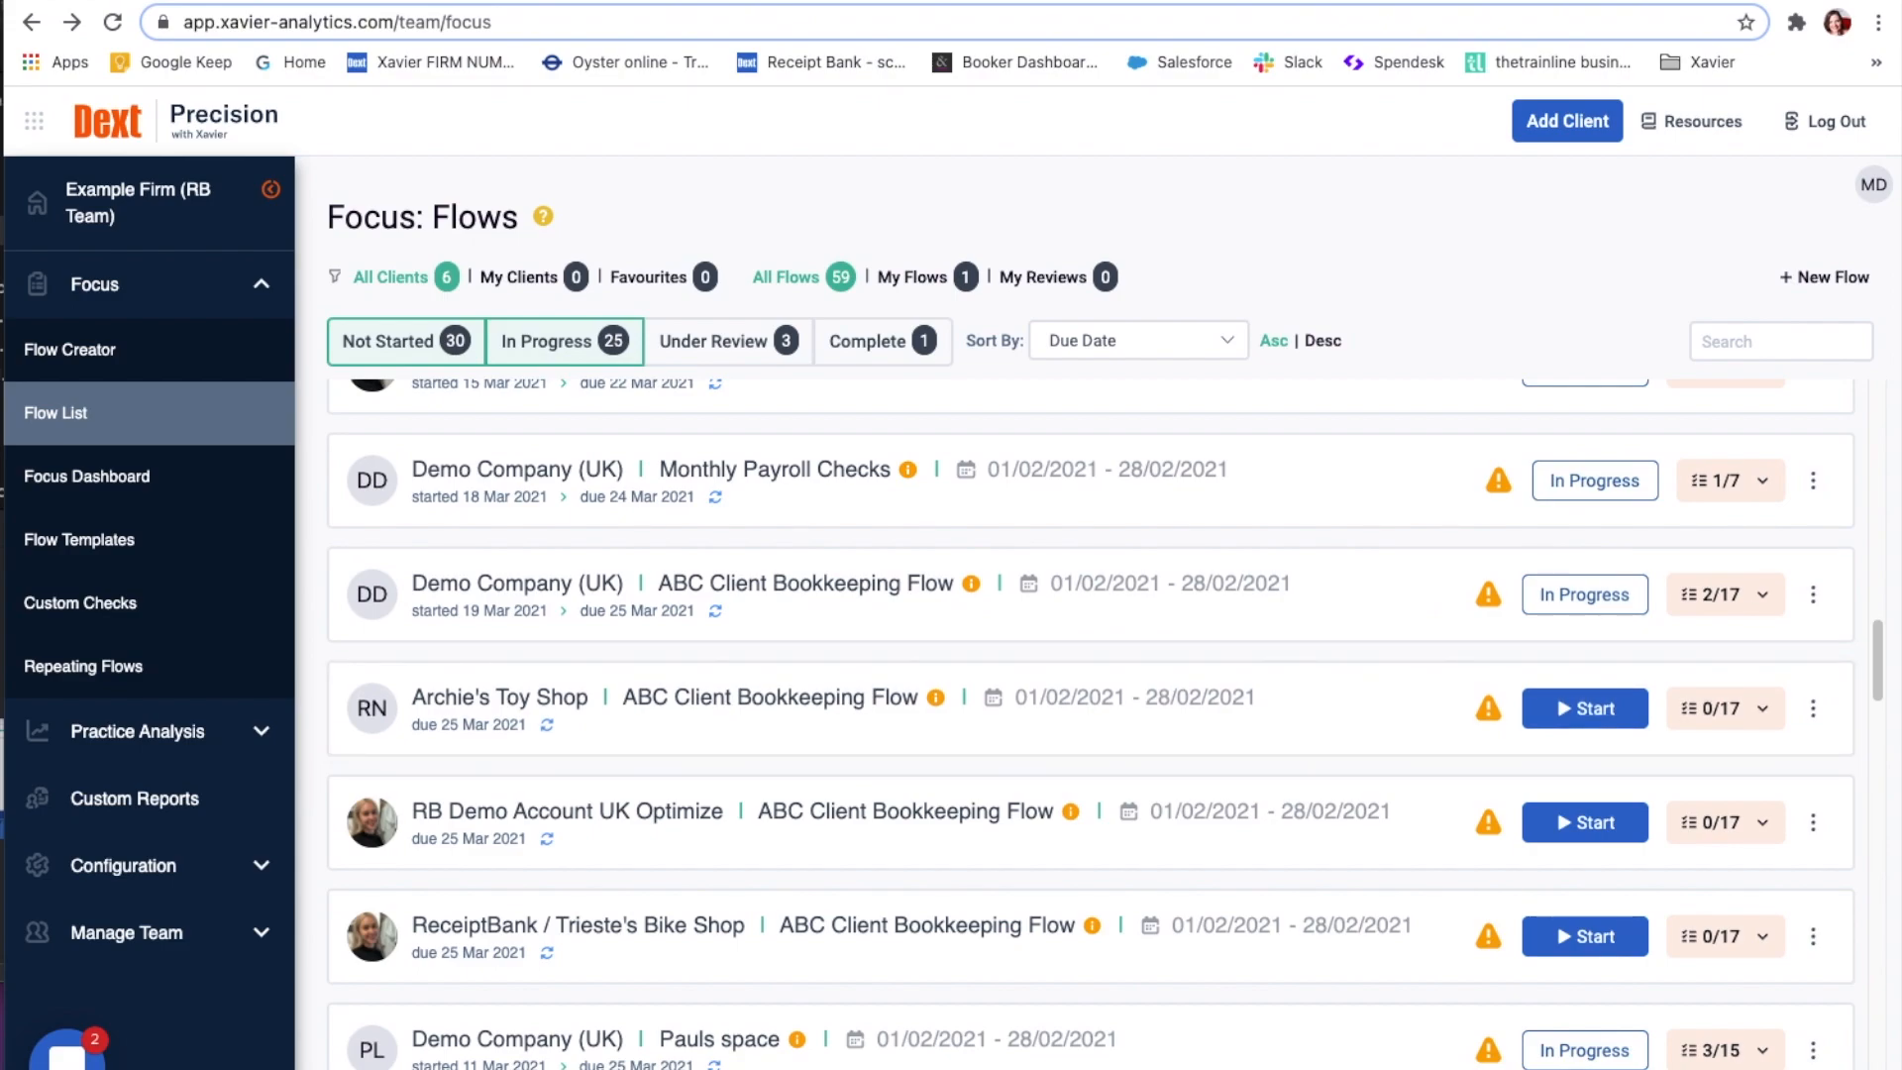
pyautogui.click(1813, 480)
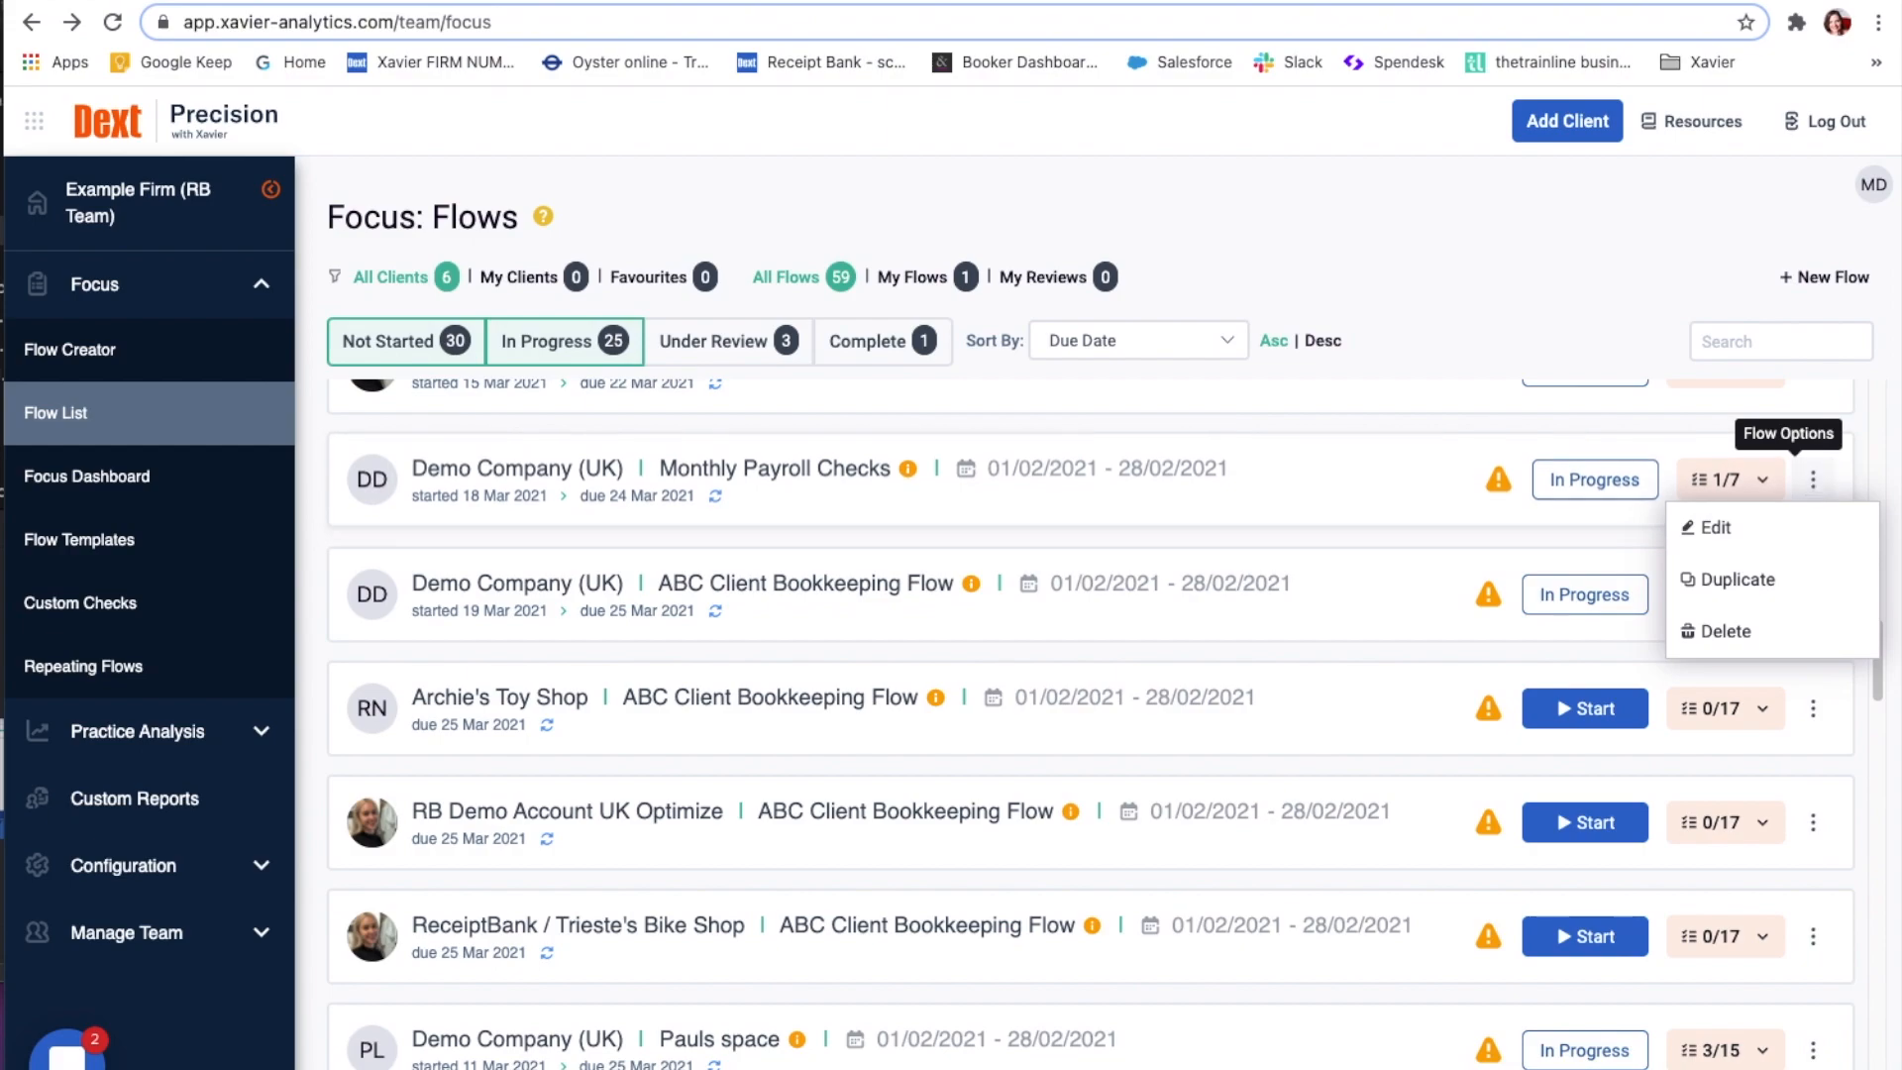
# - Open the Griffins Accounts Monthly Bookkeeping flow due 9 Mar 2021 and dismiss the recalculation notice
pyautogui.scroll(5, 501, 887)
pyautogui.click(501, 874)
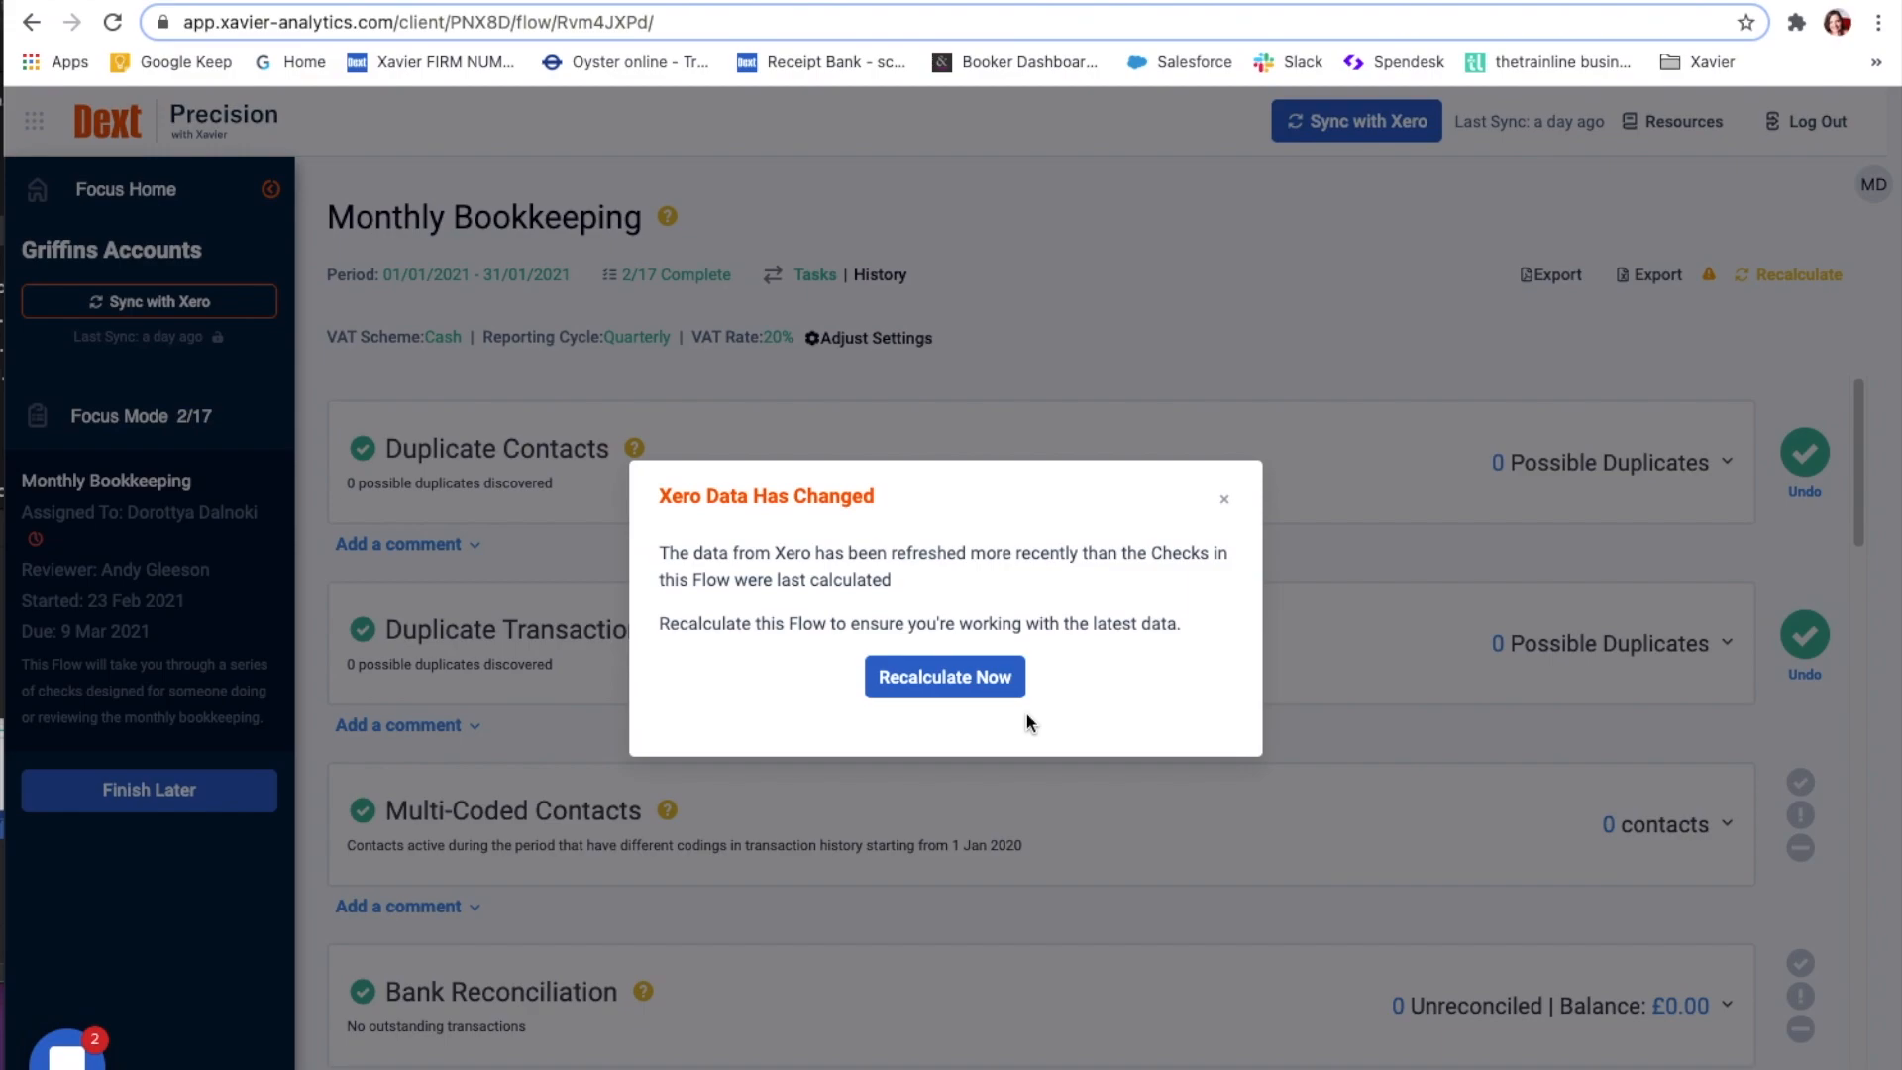
pyautogui.click(1225, 502)
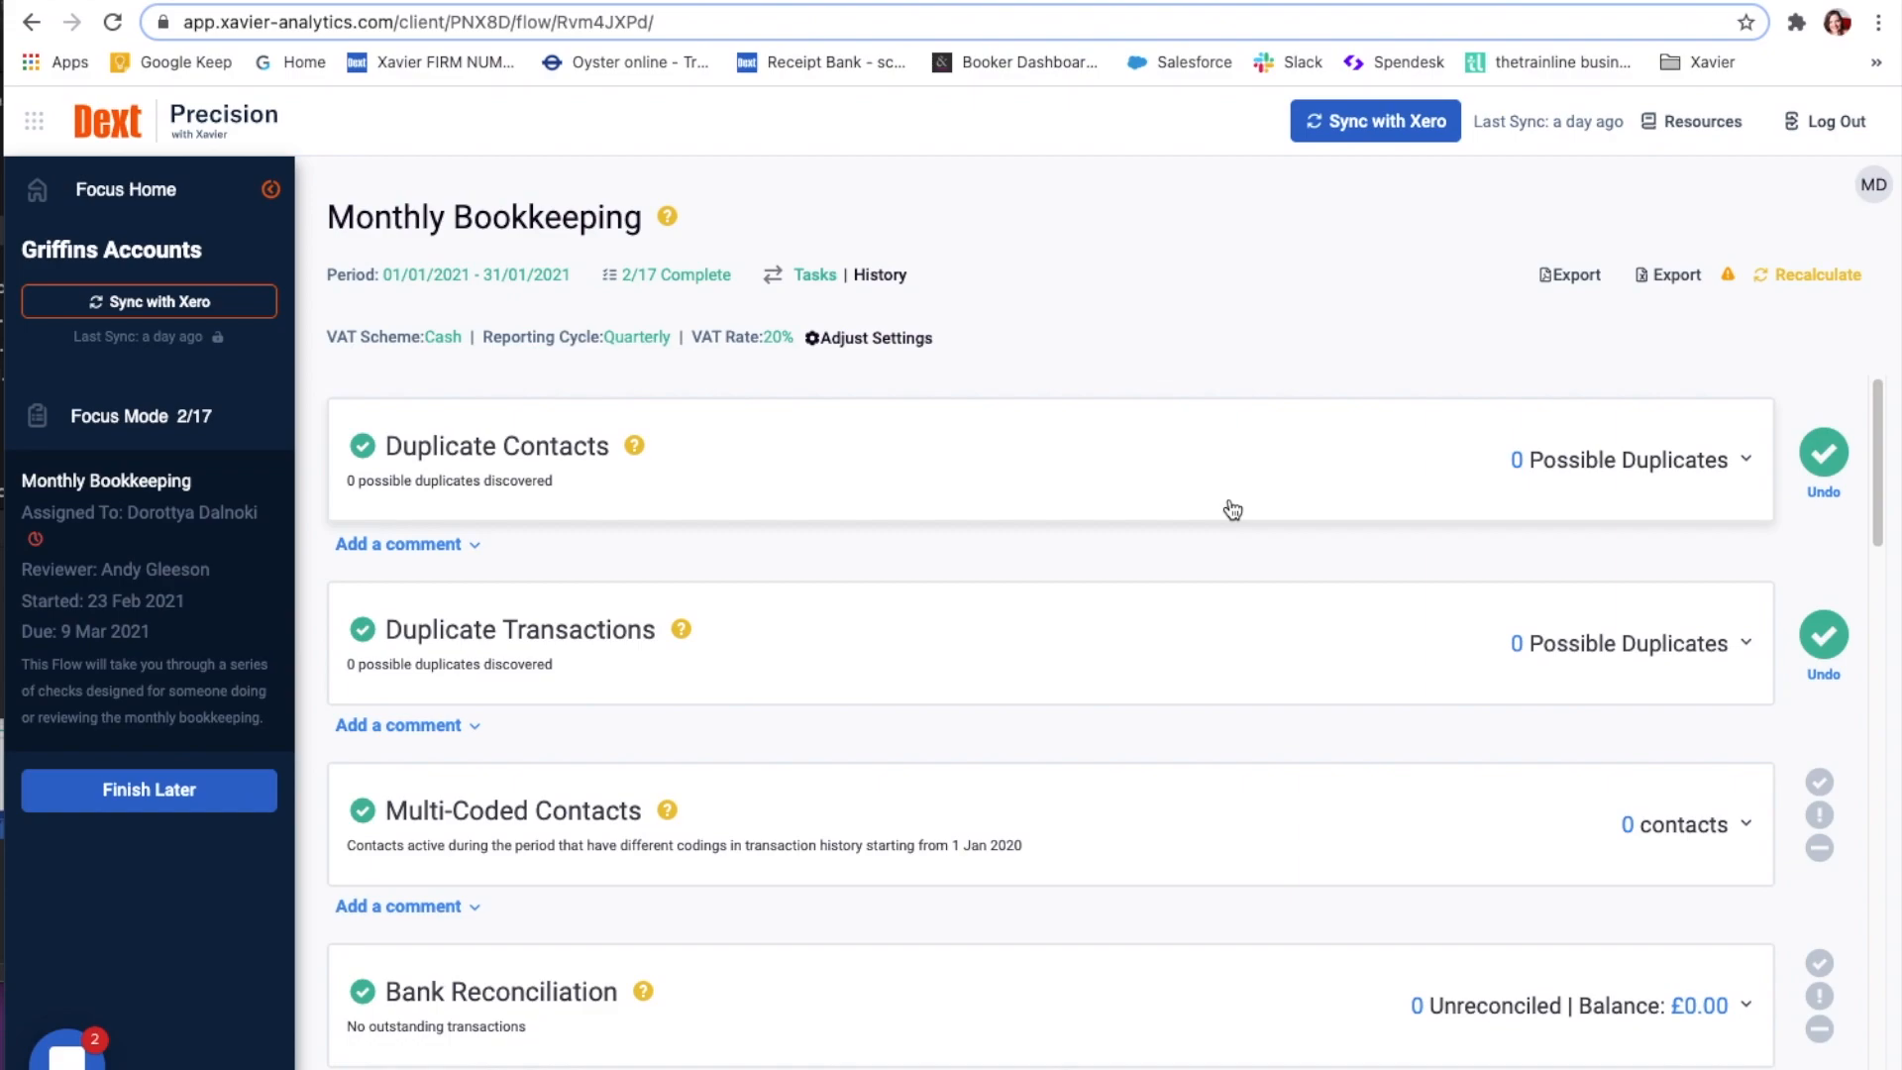
# - Open a new comment for the Multi-Coded Contacts check and switch the flow to its history view
pyautogui.scroll(-3, 1233, 509)
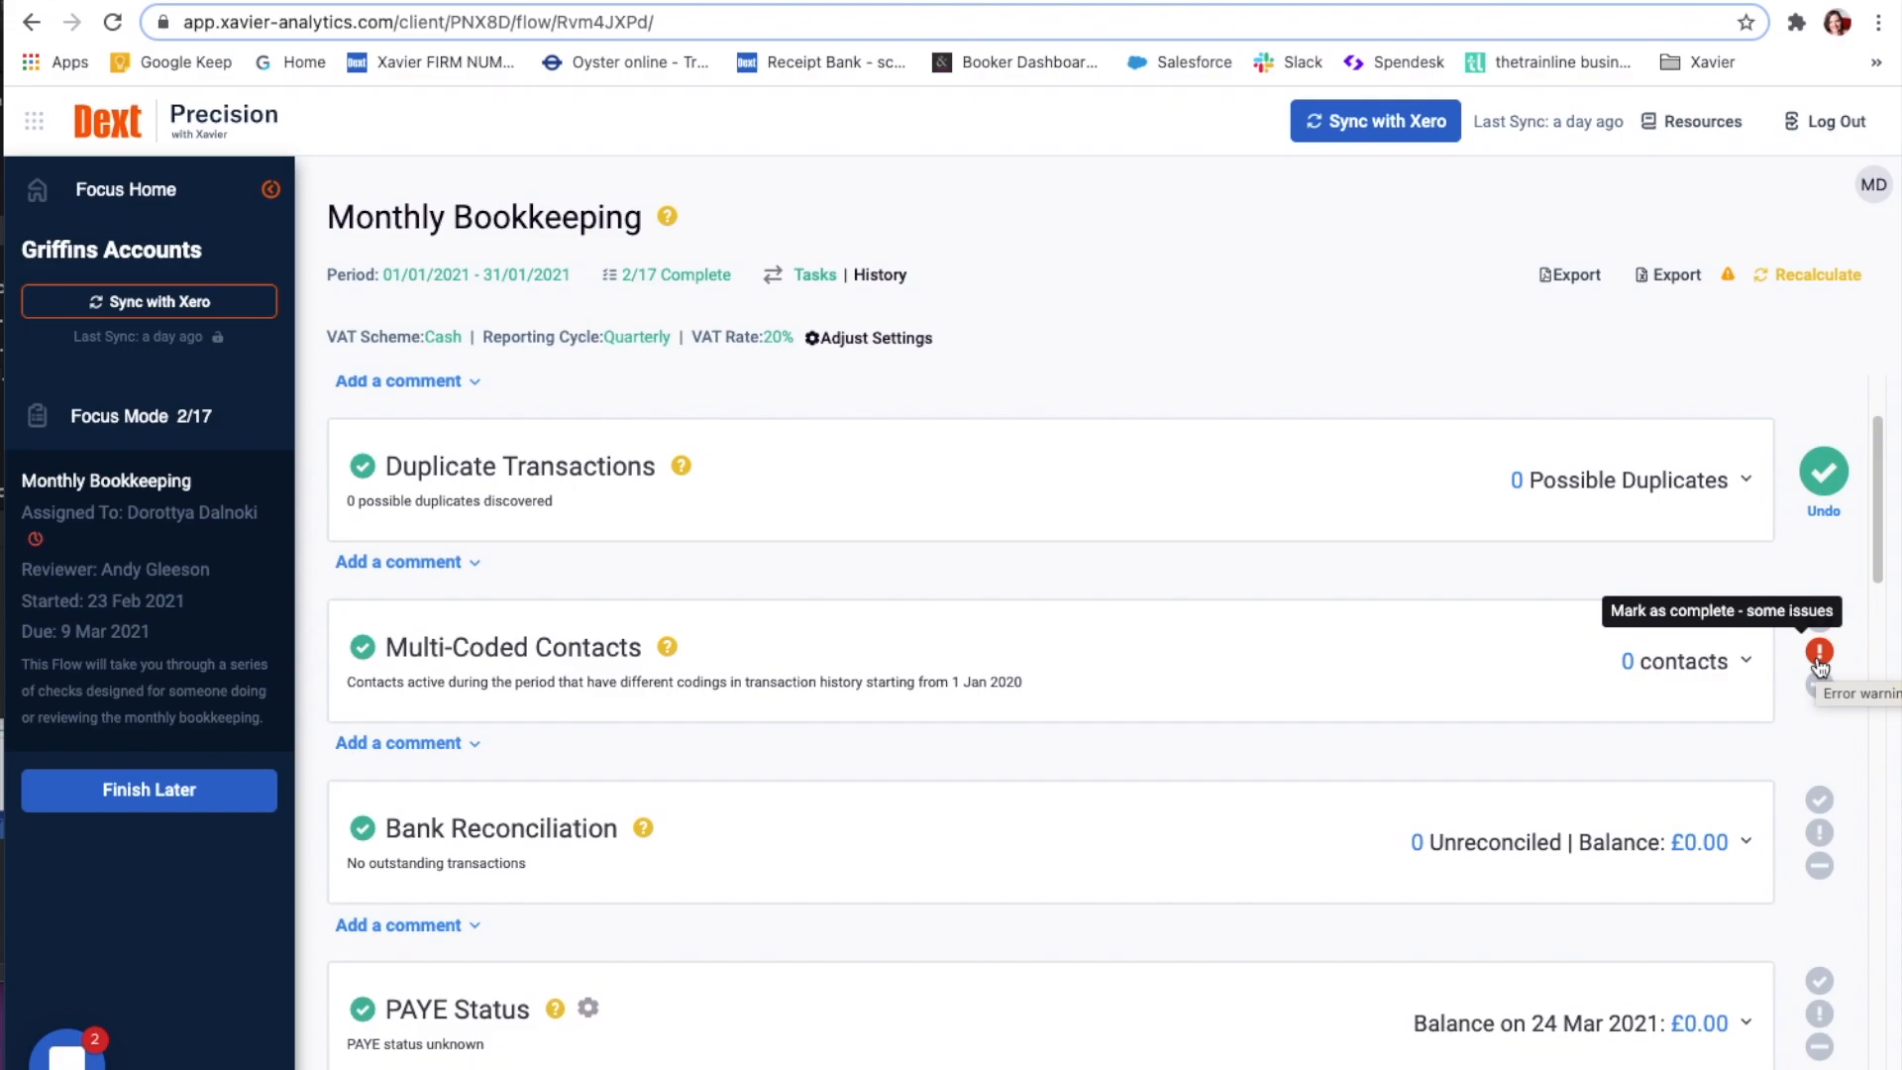
pyautogui.click(406, 745)
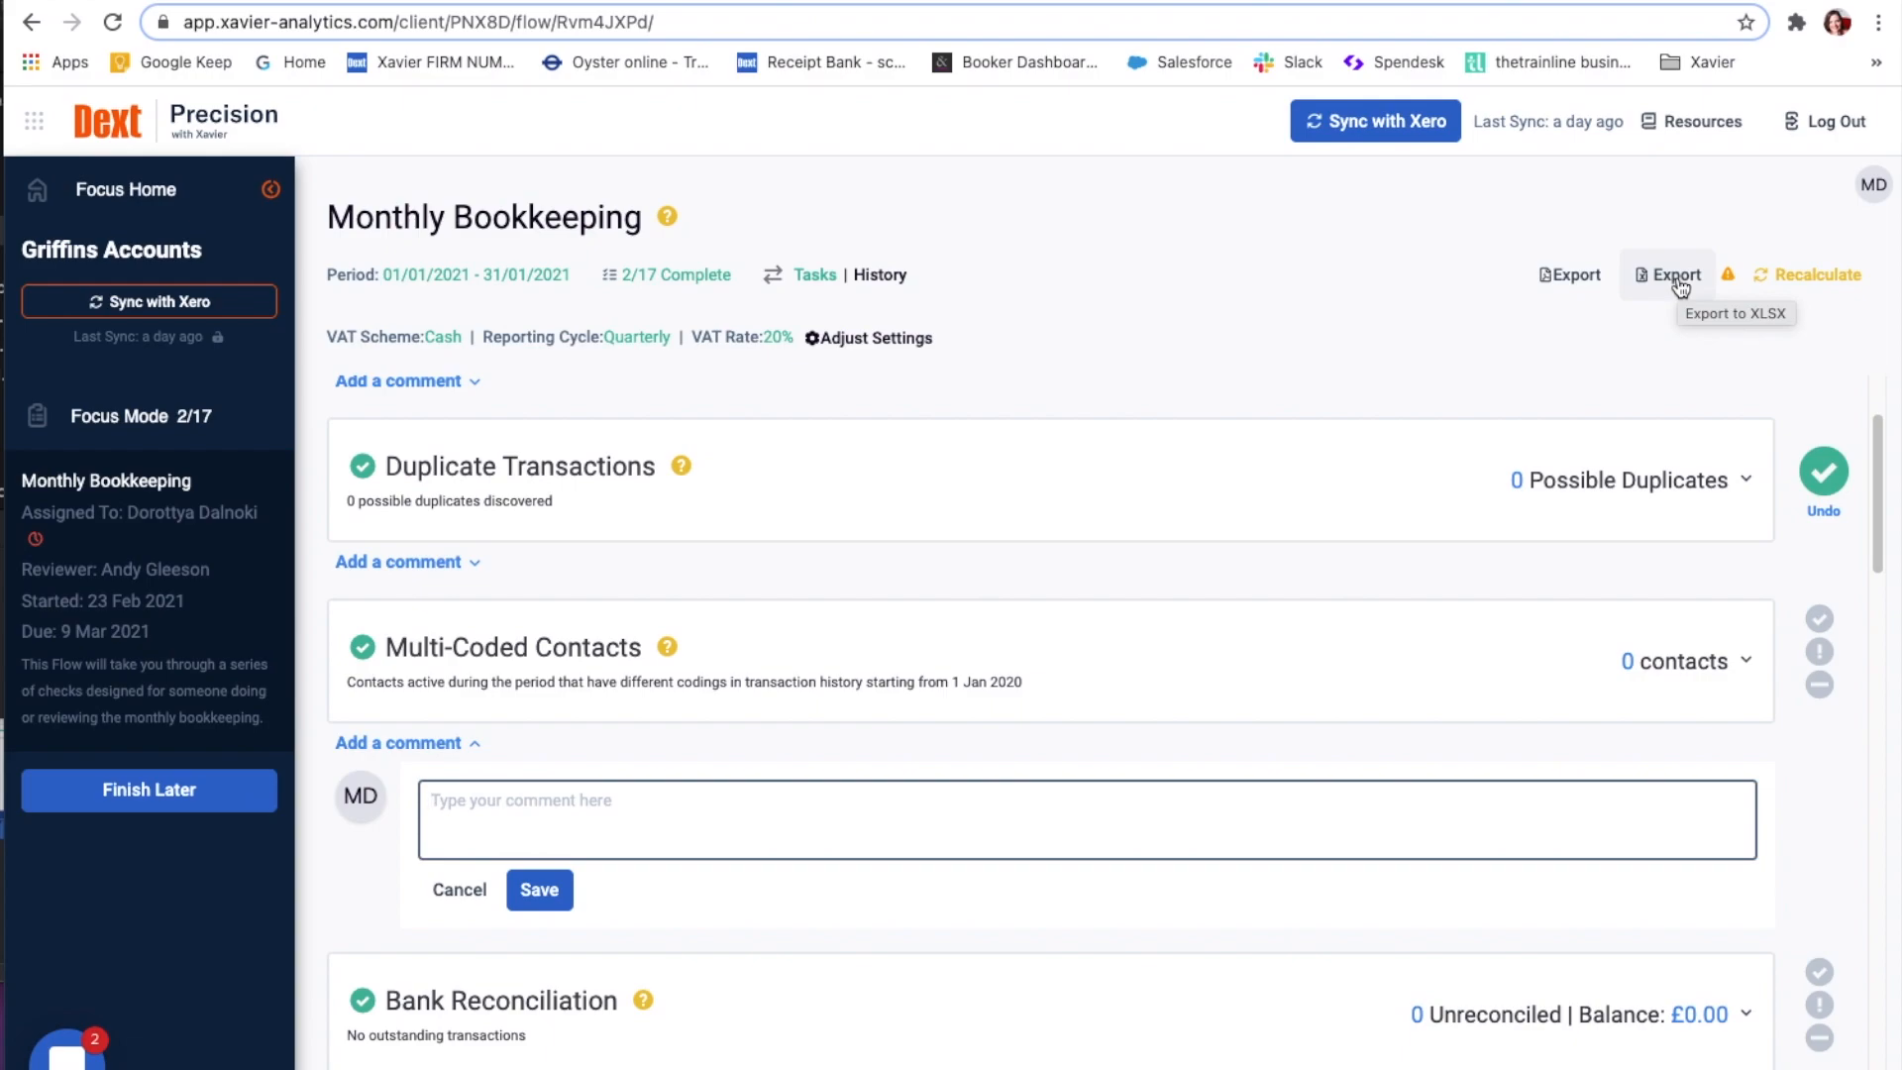
pyautogui.click(881, 278)
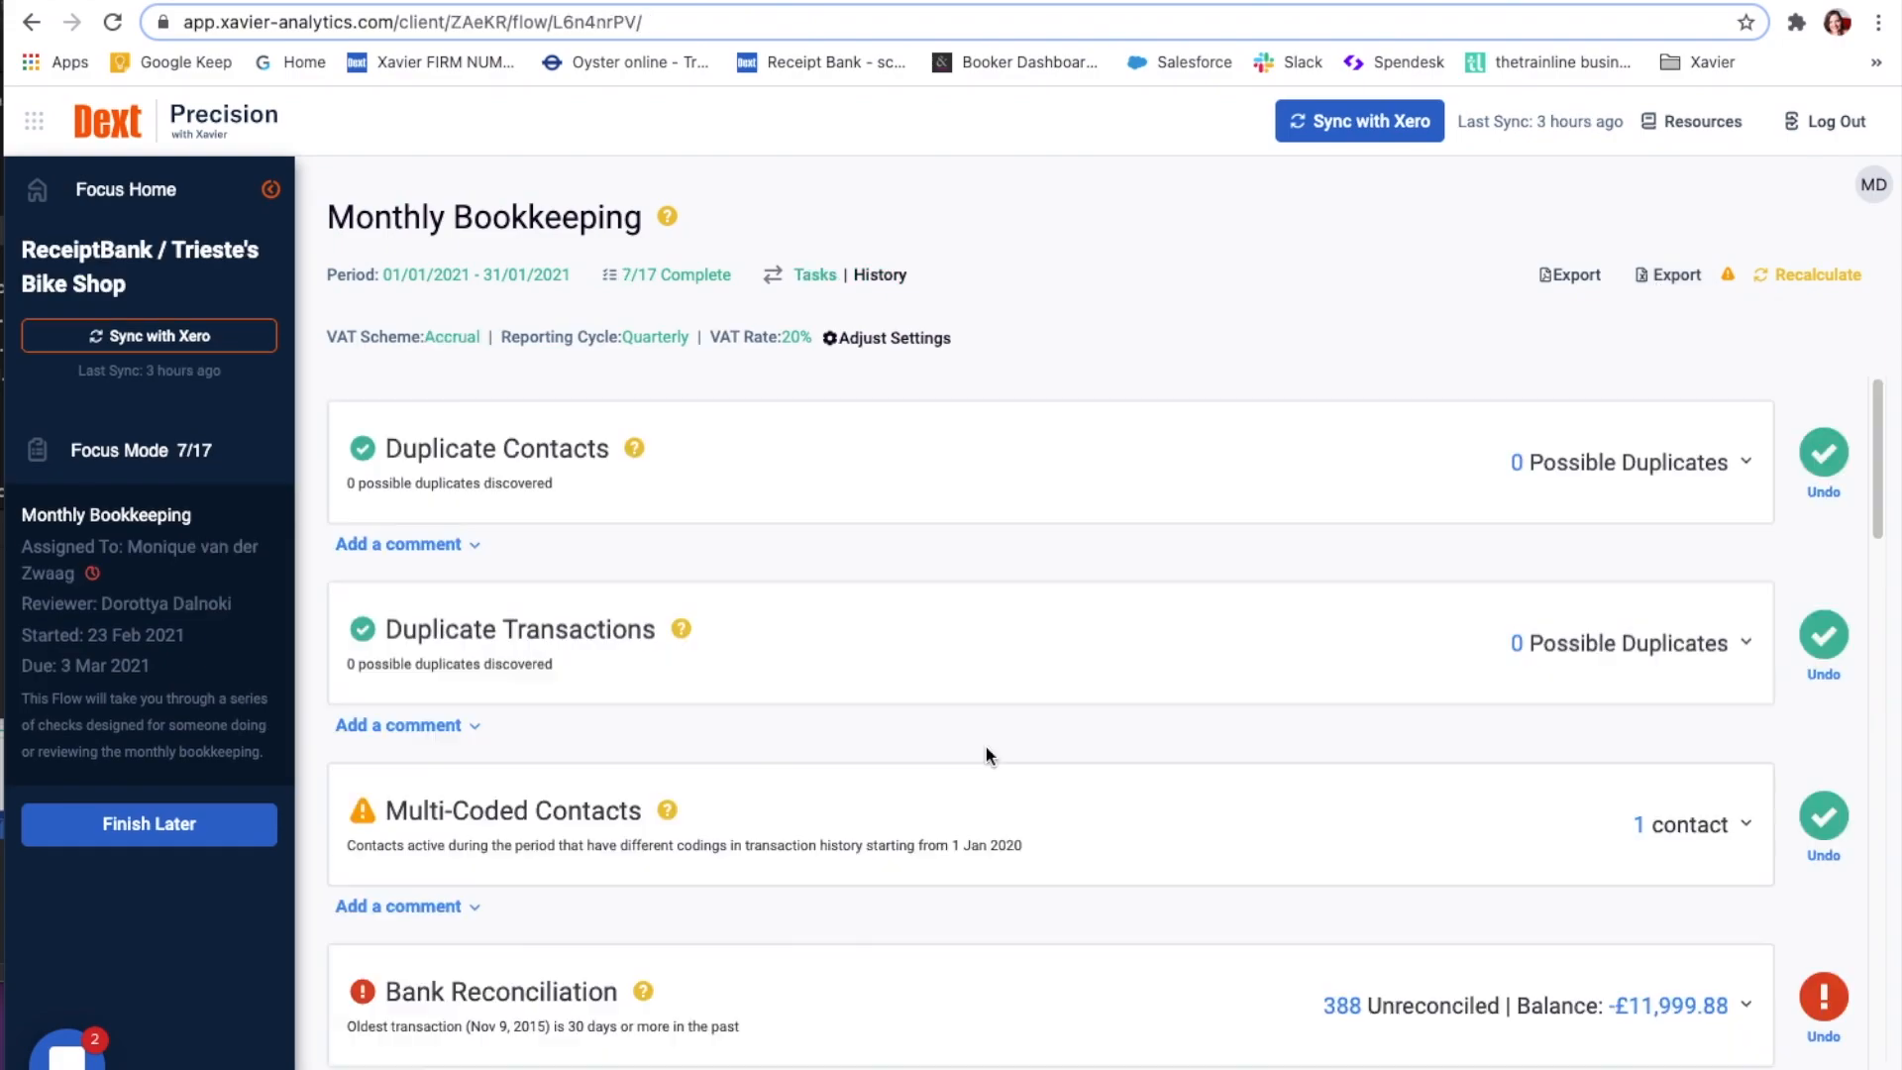
# - Review the check statuses and comments in the ReceiptBank / Trieste's Bike Shop Monthly Bookkeeping flow, down to the completion marker for Overpayments
pyautogui.scroll(-6, 1030, 728)
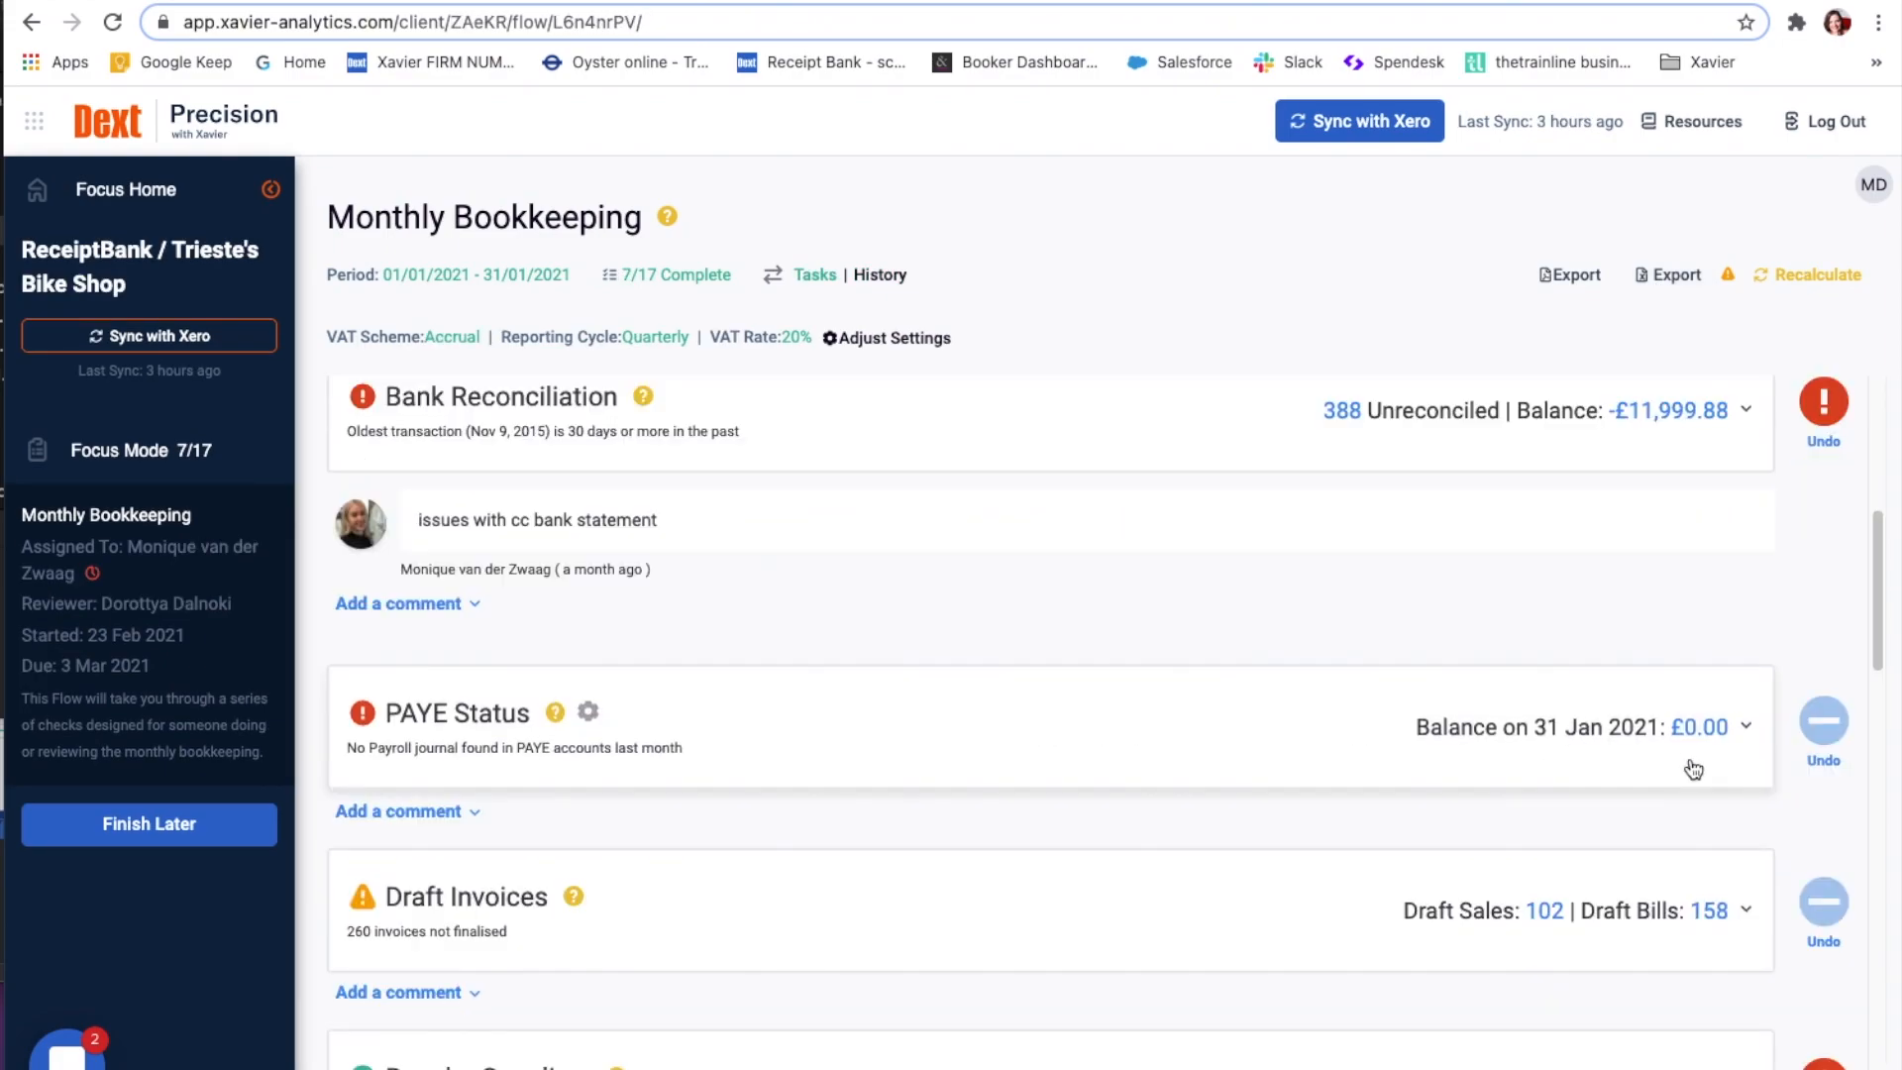
pyautogui.scroll(-6, 1571, 777)
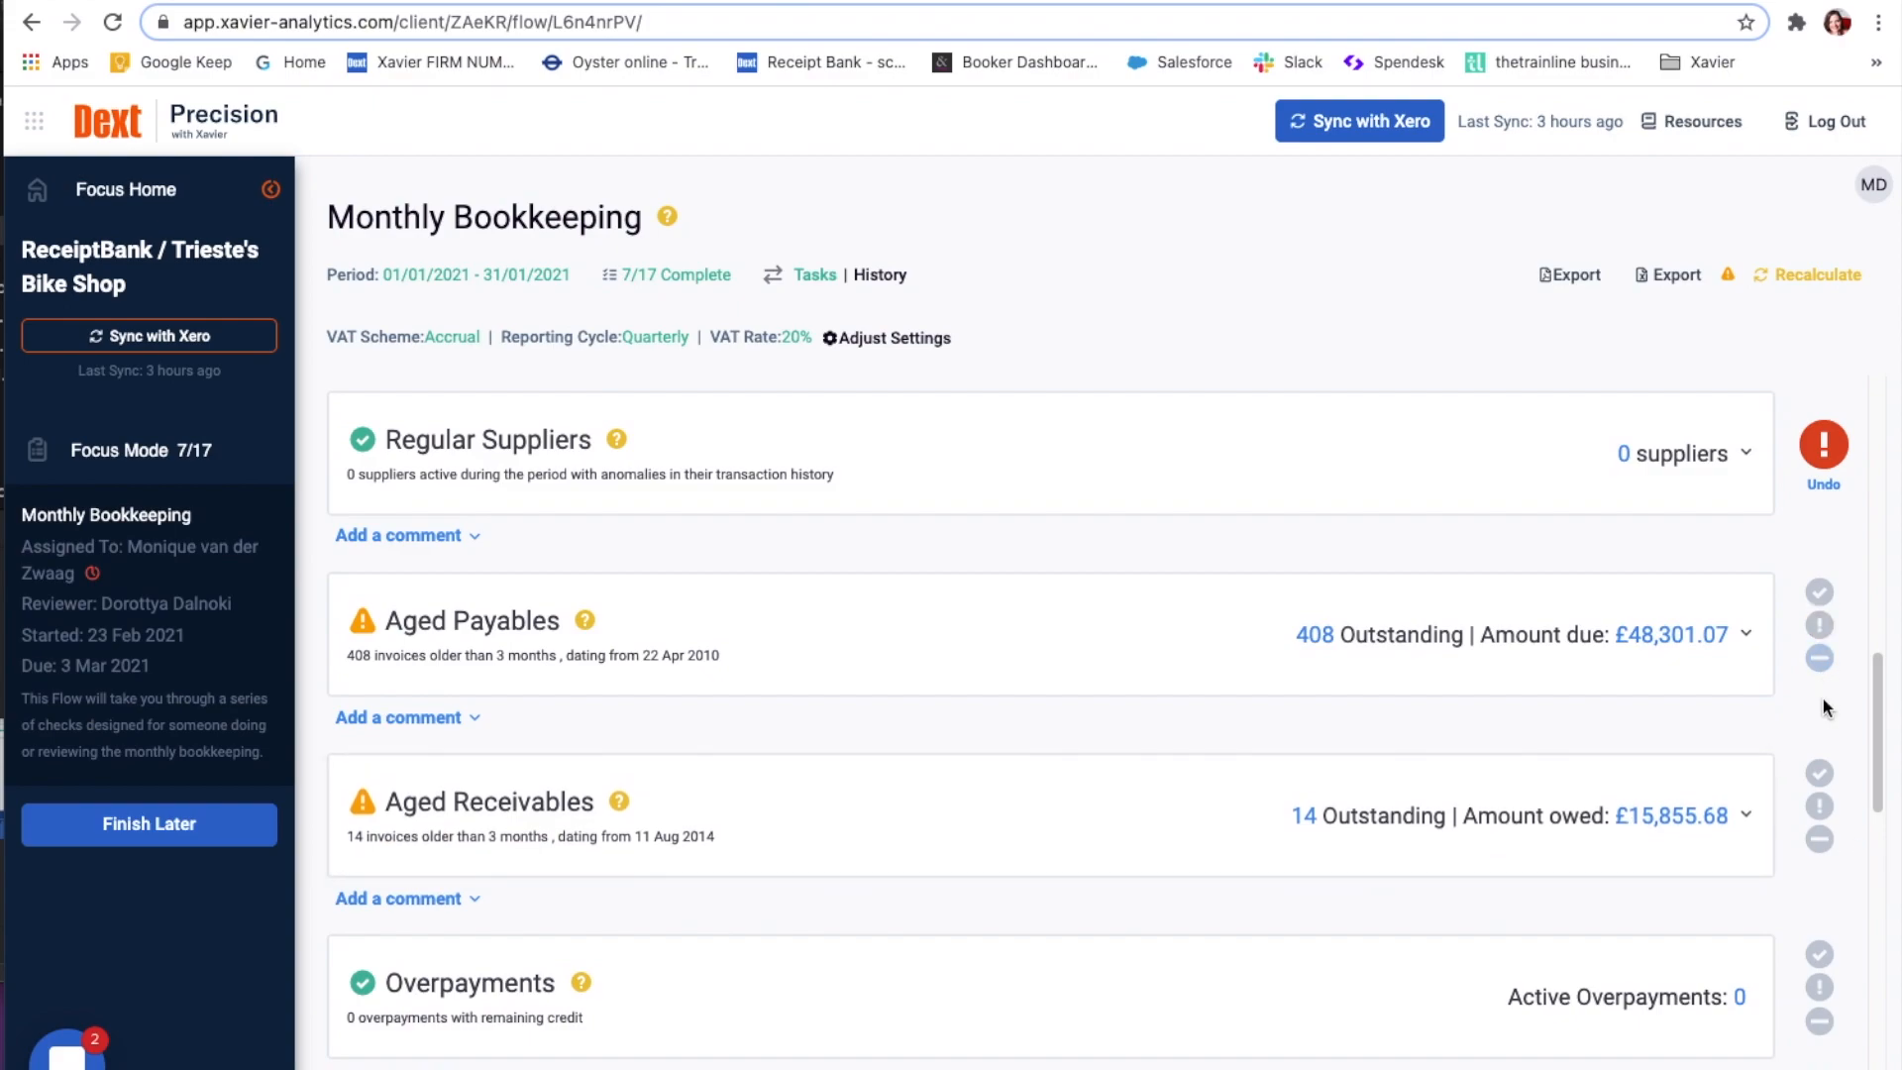
pyautogui.scroll(-4, 1818, 753)
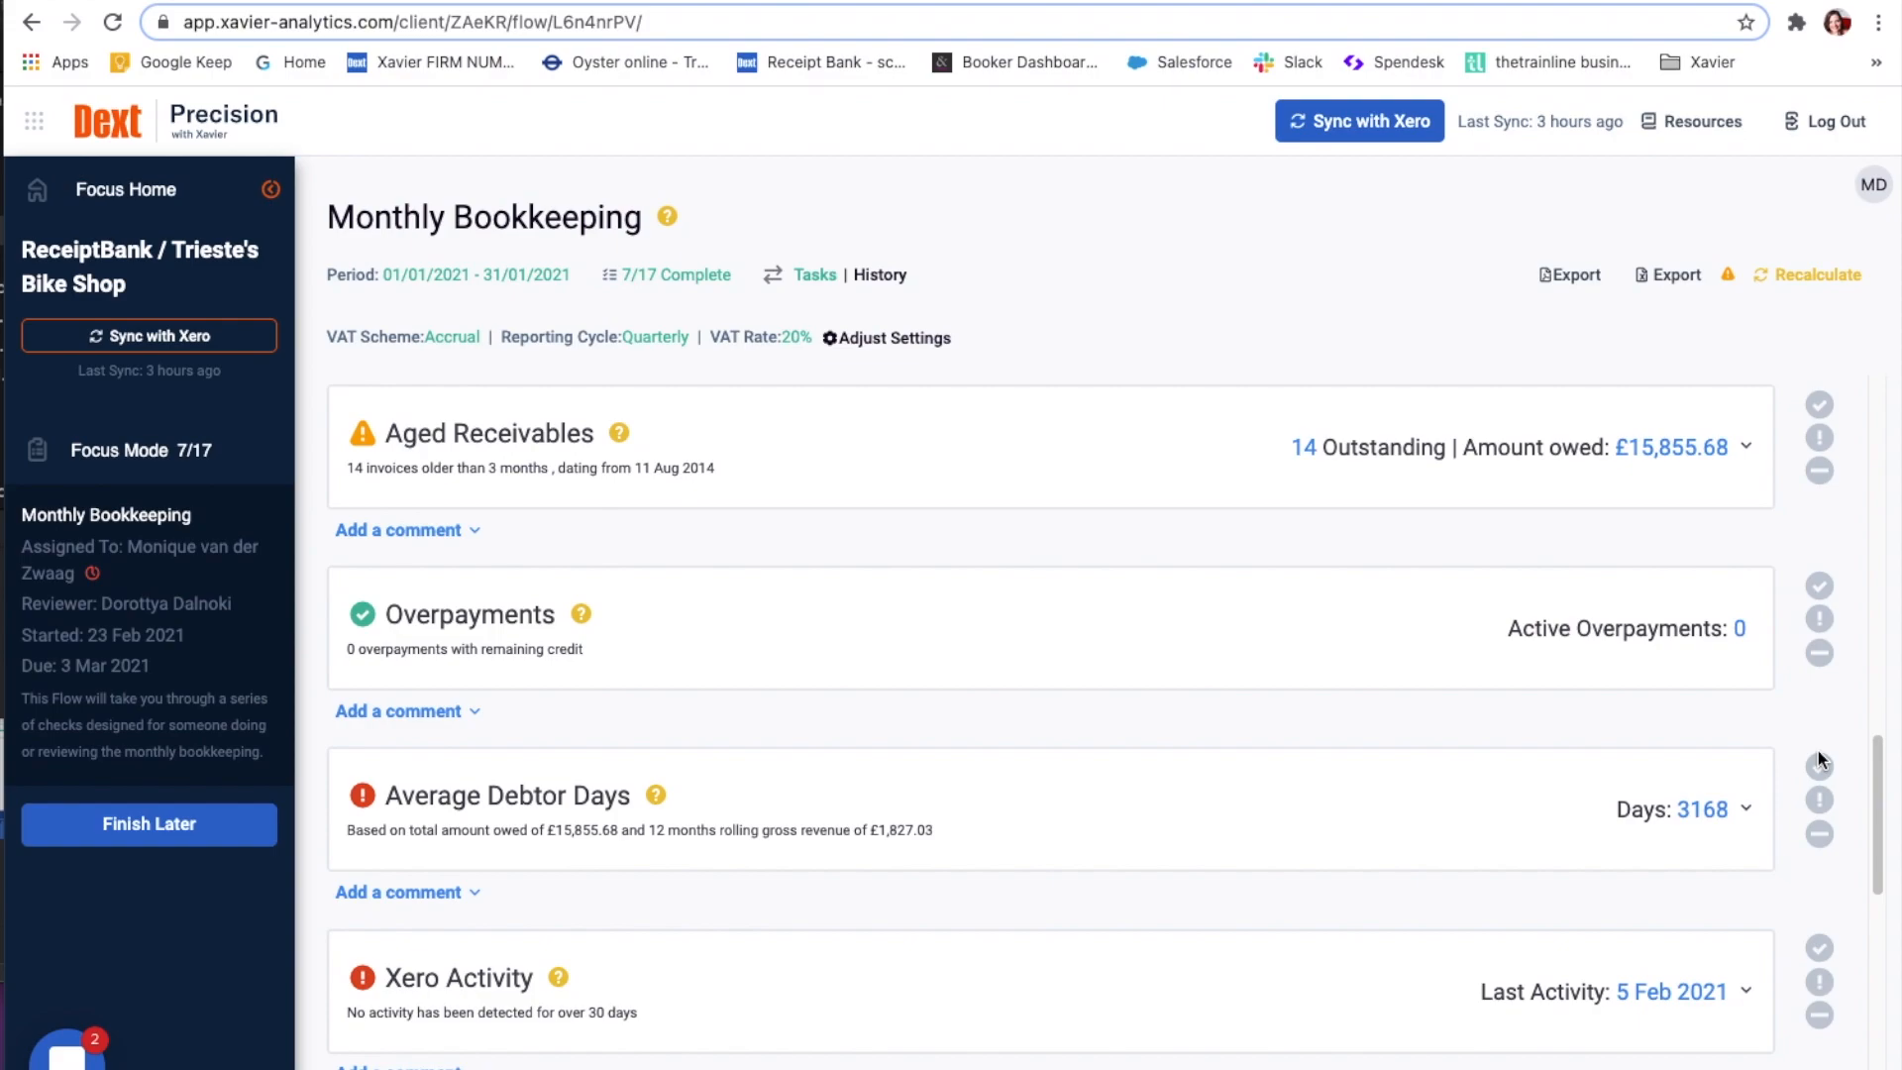
pyautogui.click(1821, 584)
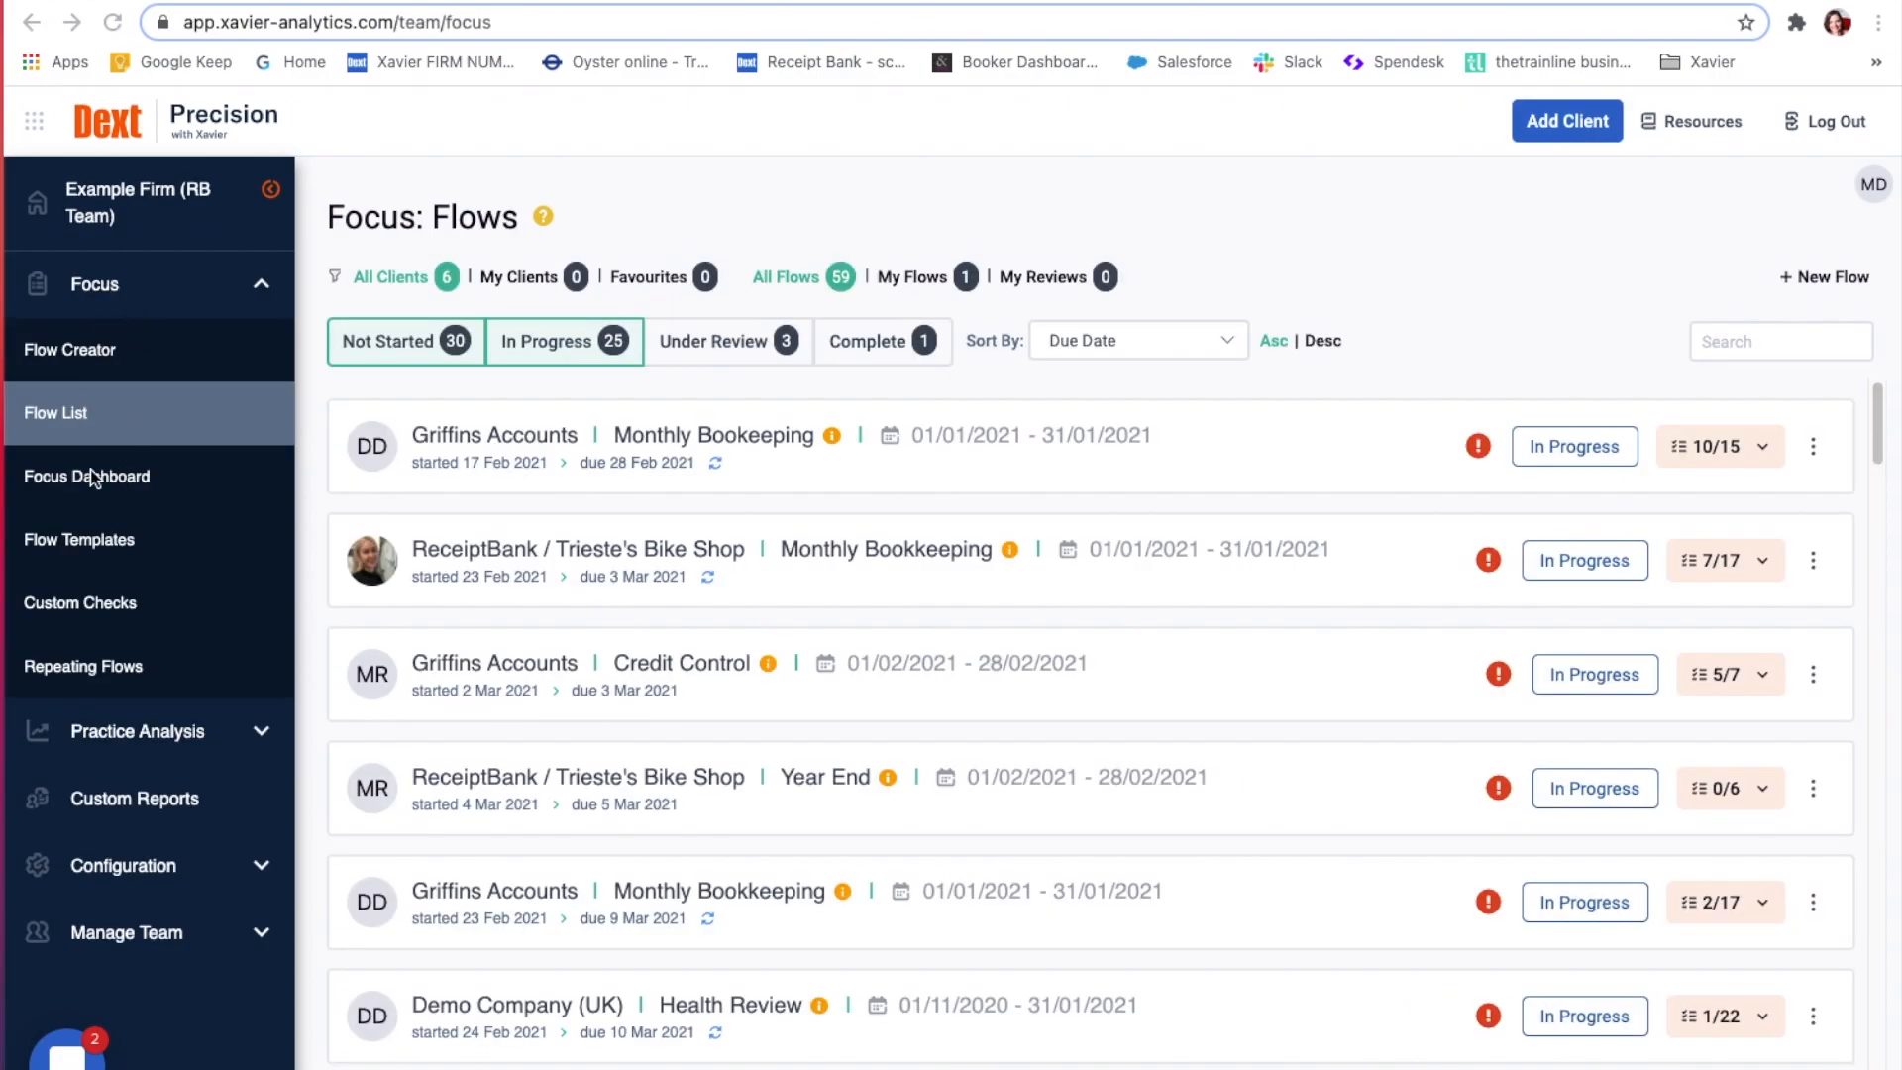
# - Open the Focus Dashboard and examine its columns for due dates, status, progress, outstanding checks, checks with issues, and work completed dates
pyautogui.click(89, 476)
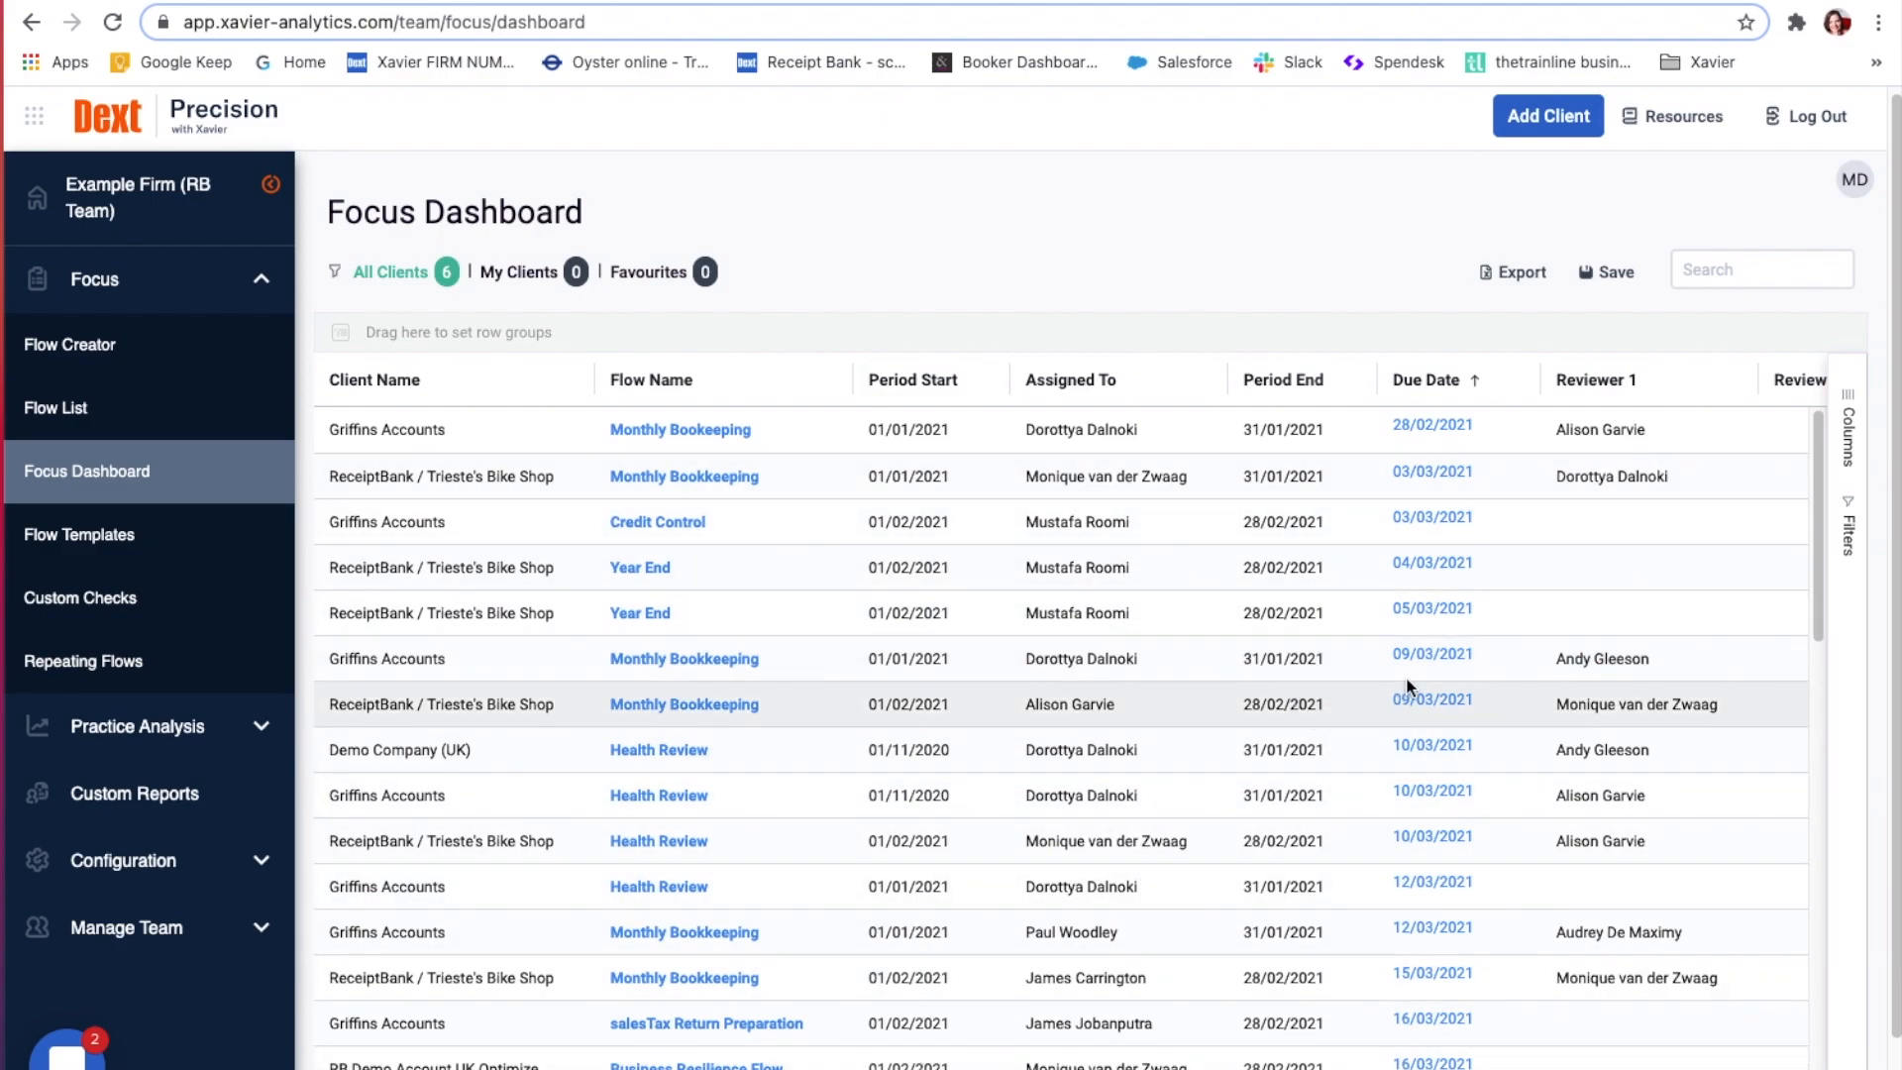
pyautogui.hscroll(10, 1406, 684)
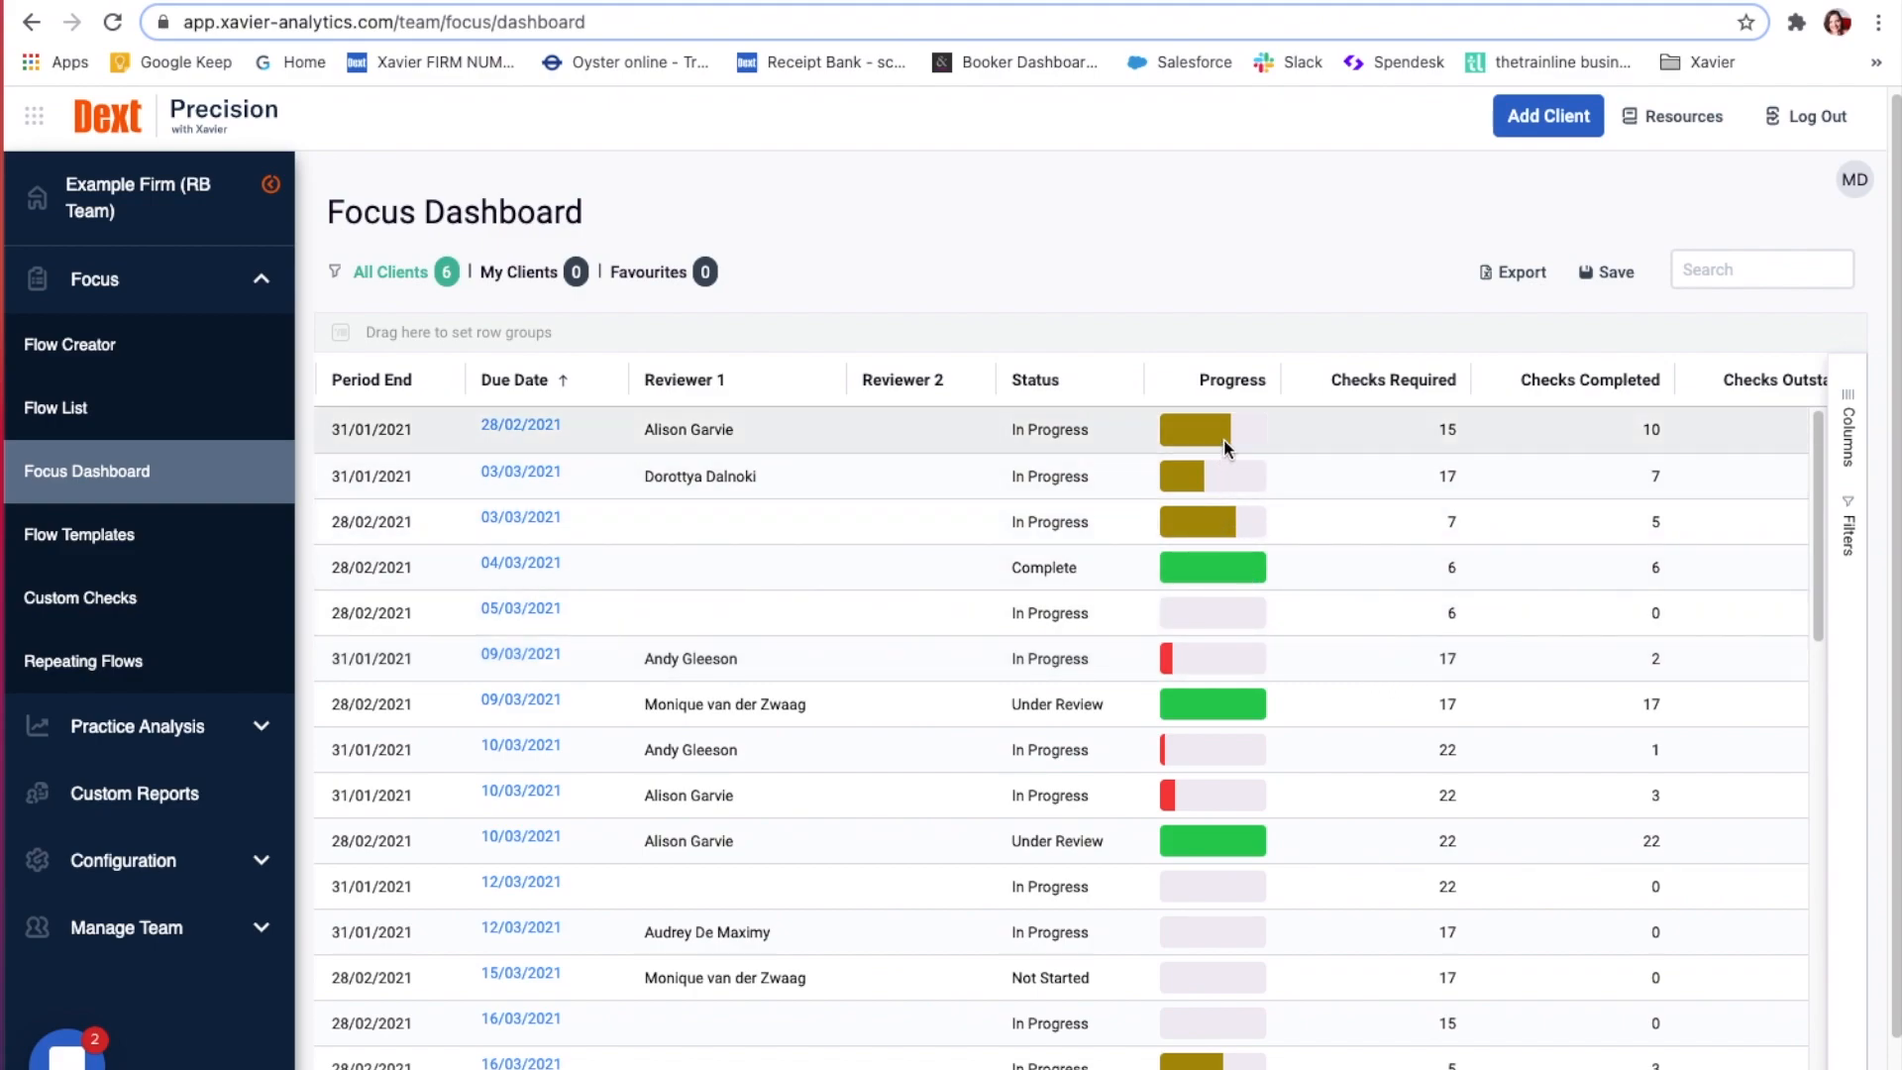
pyautogui.hscroll(6, 1395, 649)
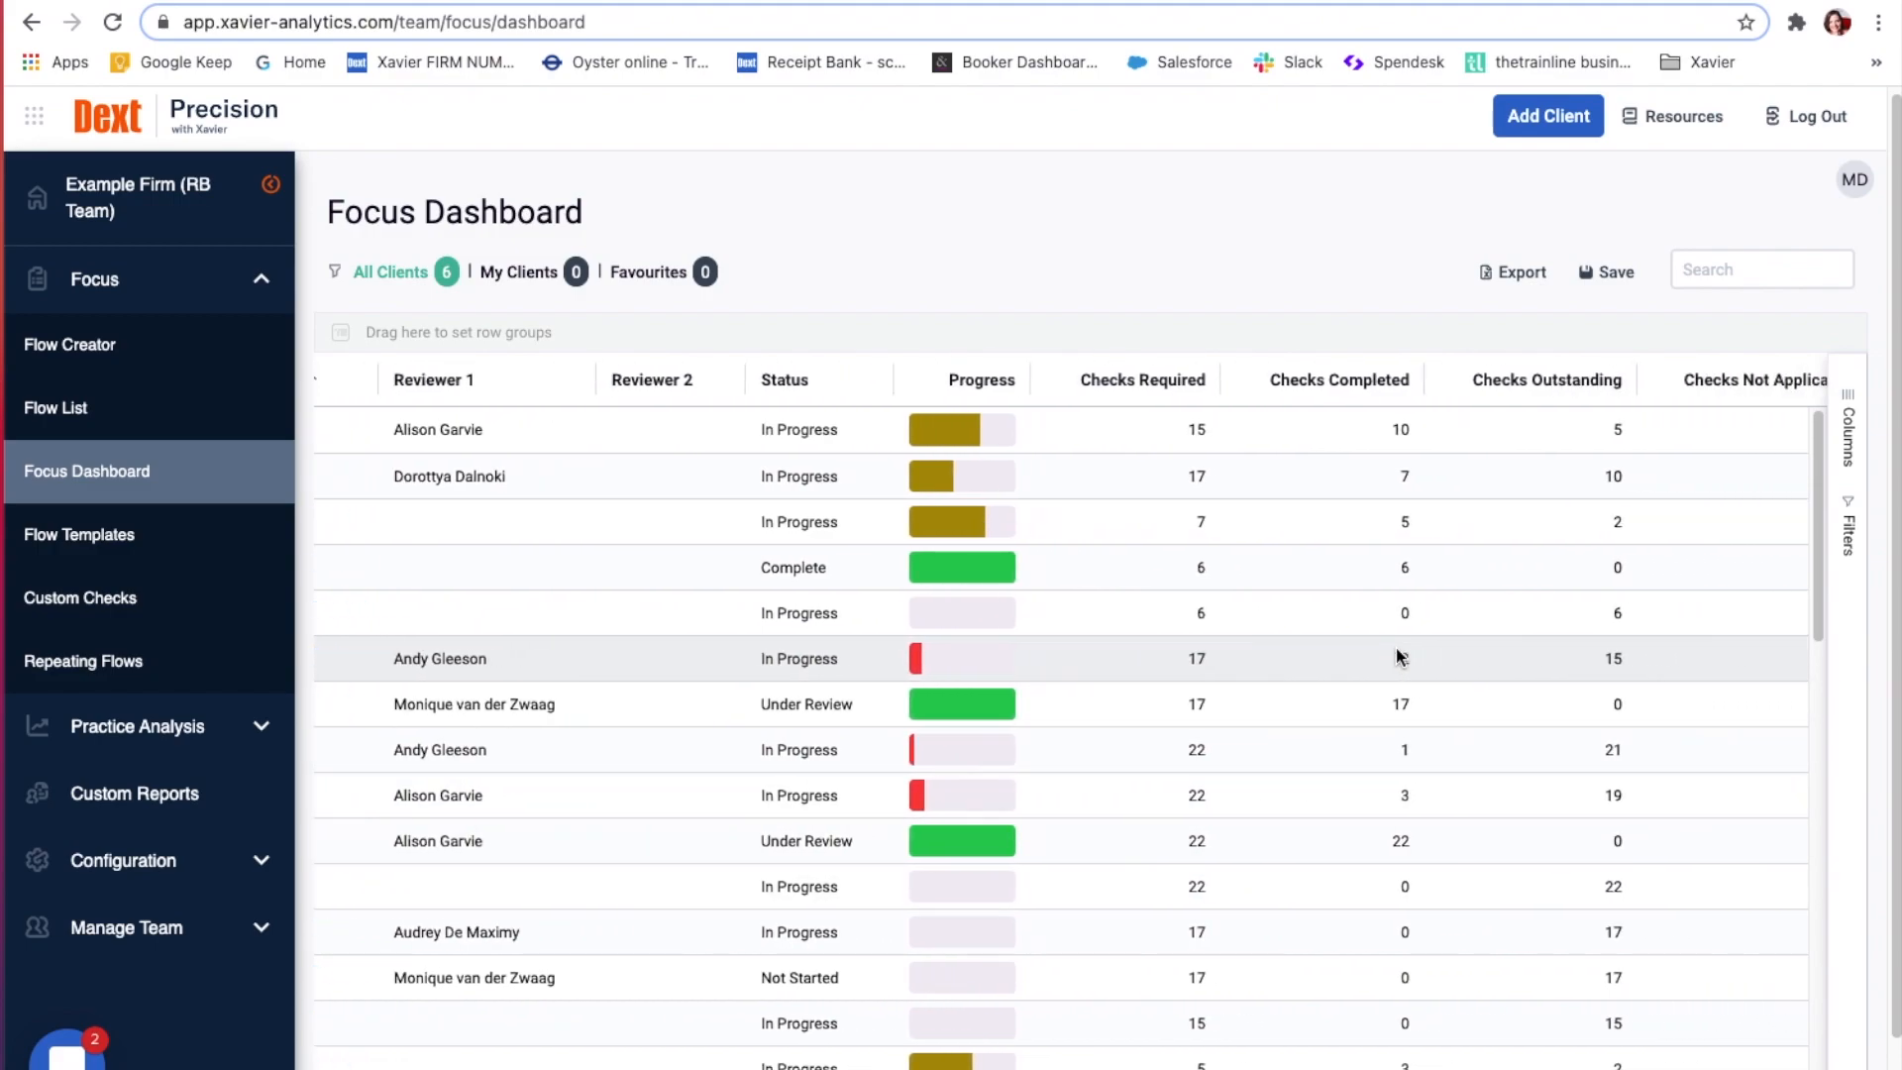
pyautogui.hscroll(1, 1395, 658)
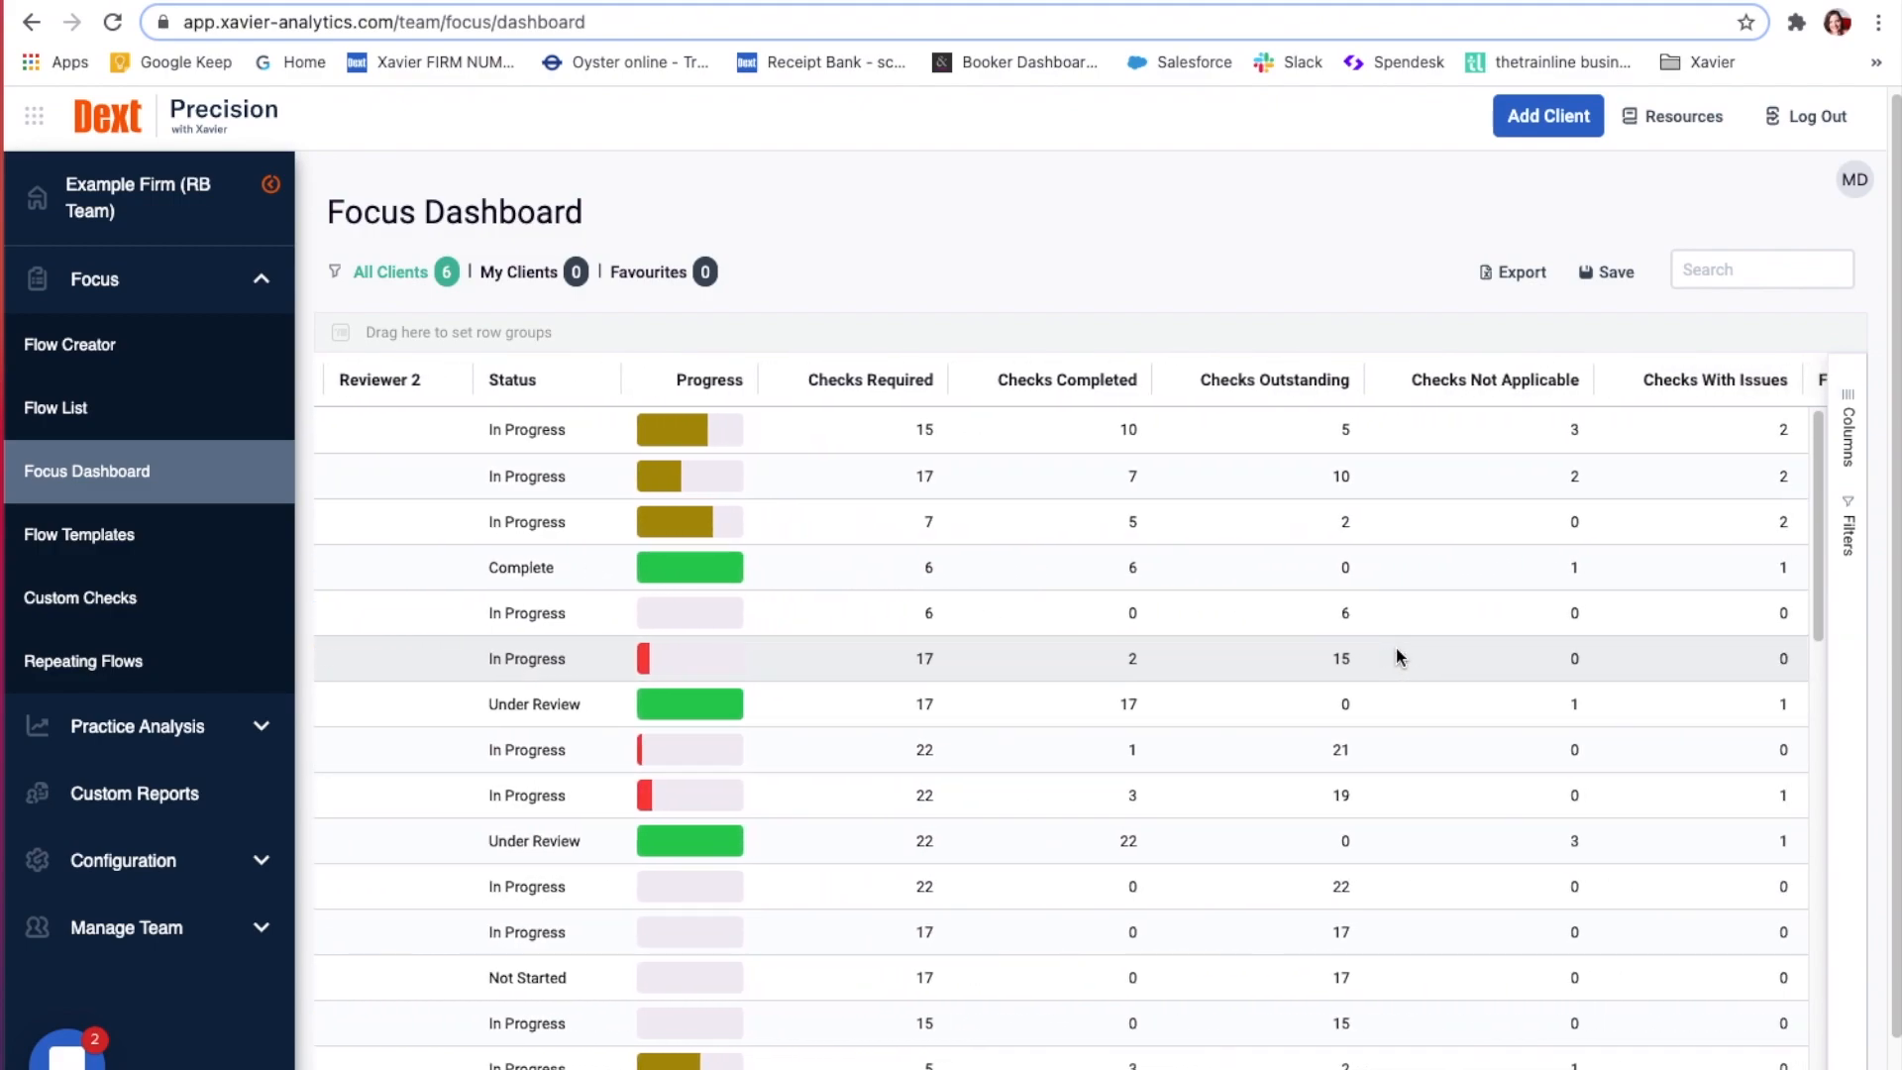
pyautogui.hscroll(3, 1396, 649)
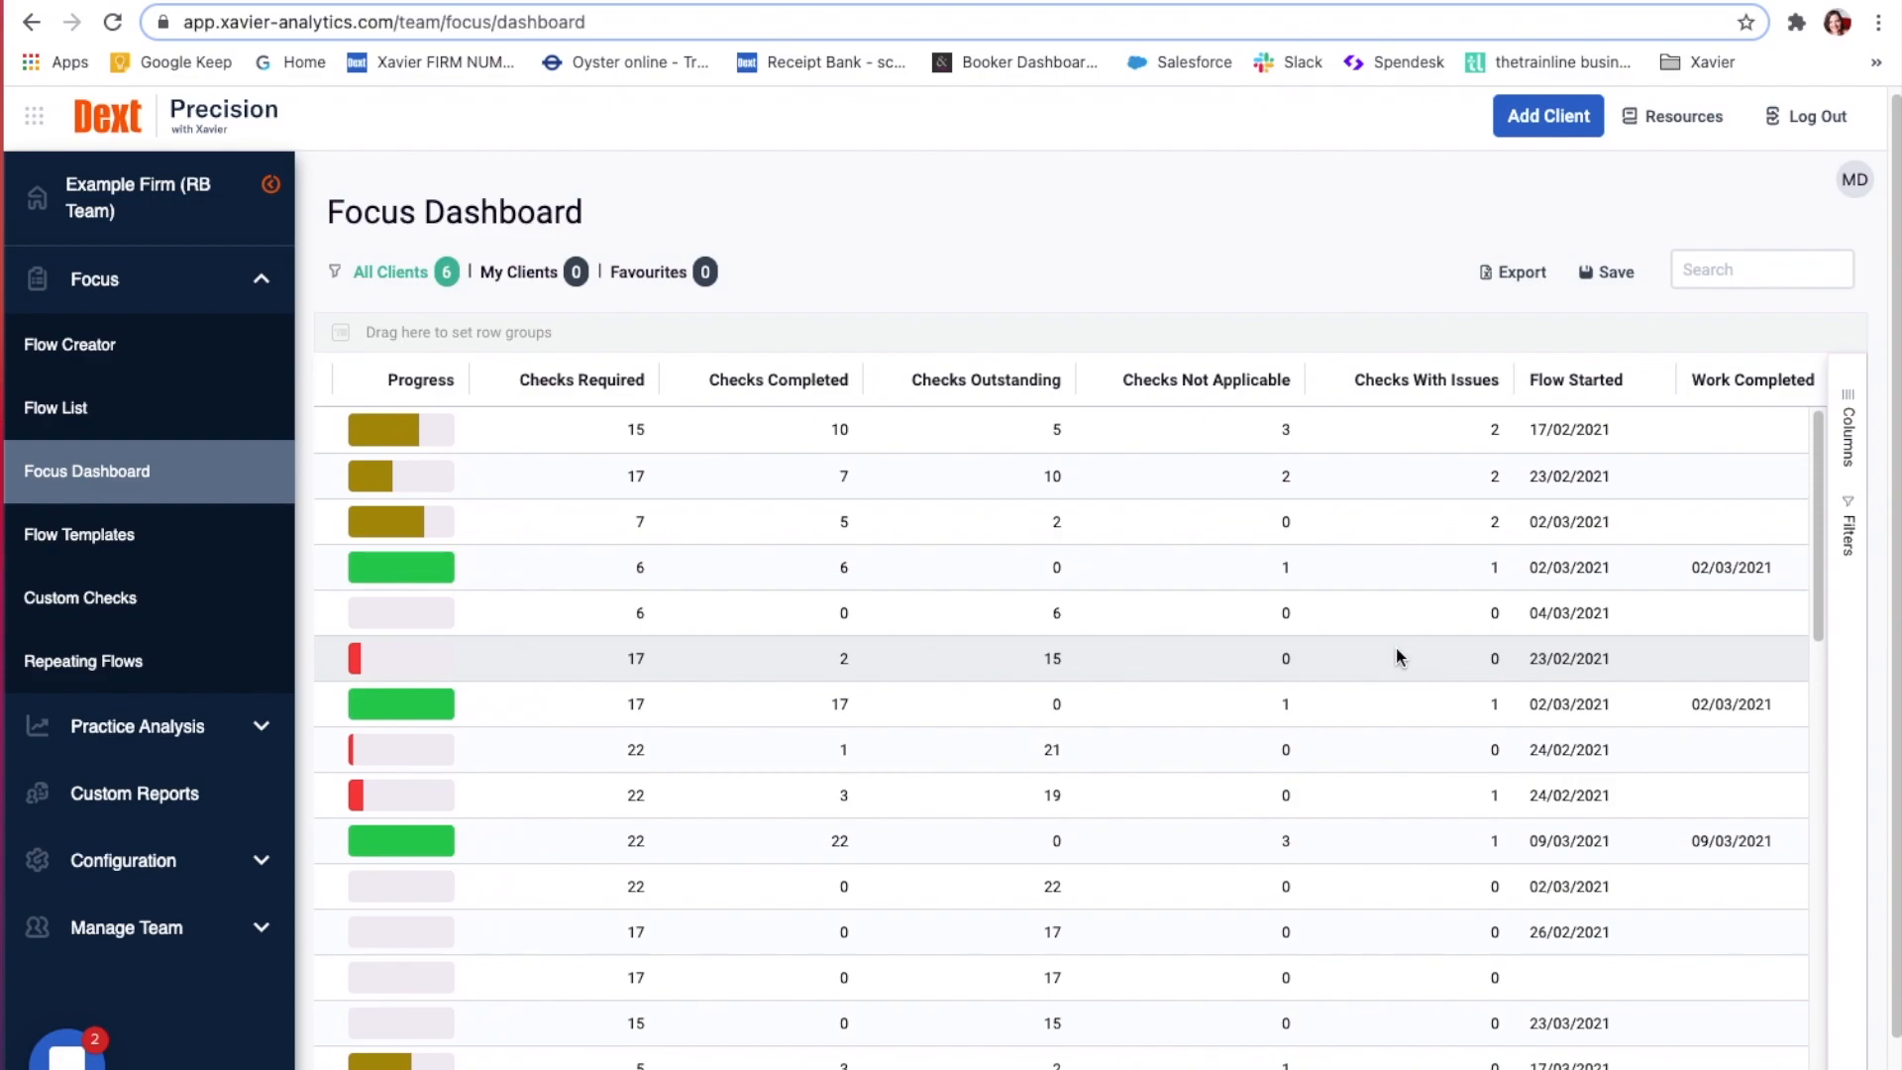
pyautogui.hscroll(4, 1396, 656)
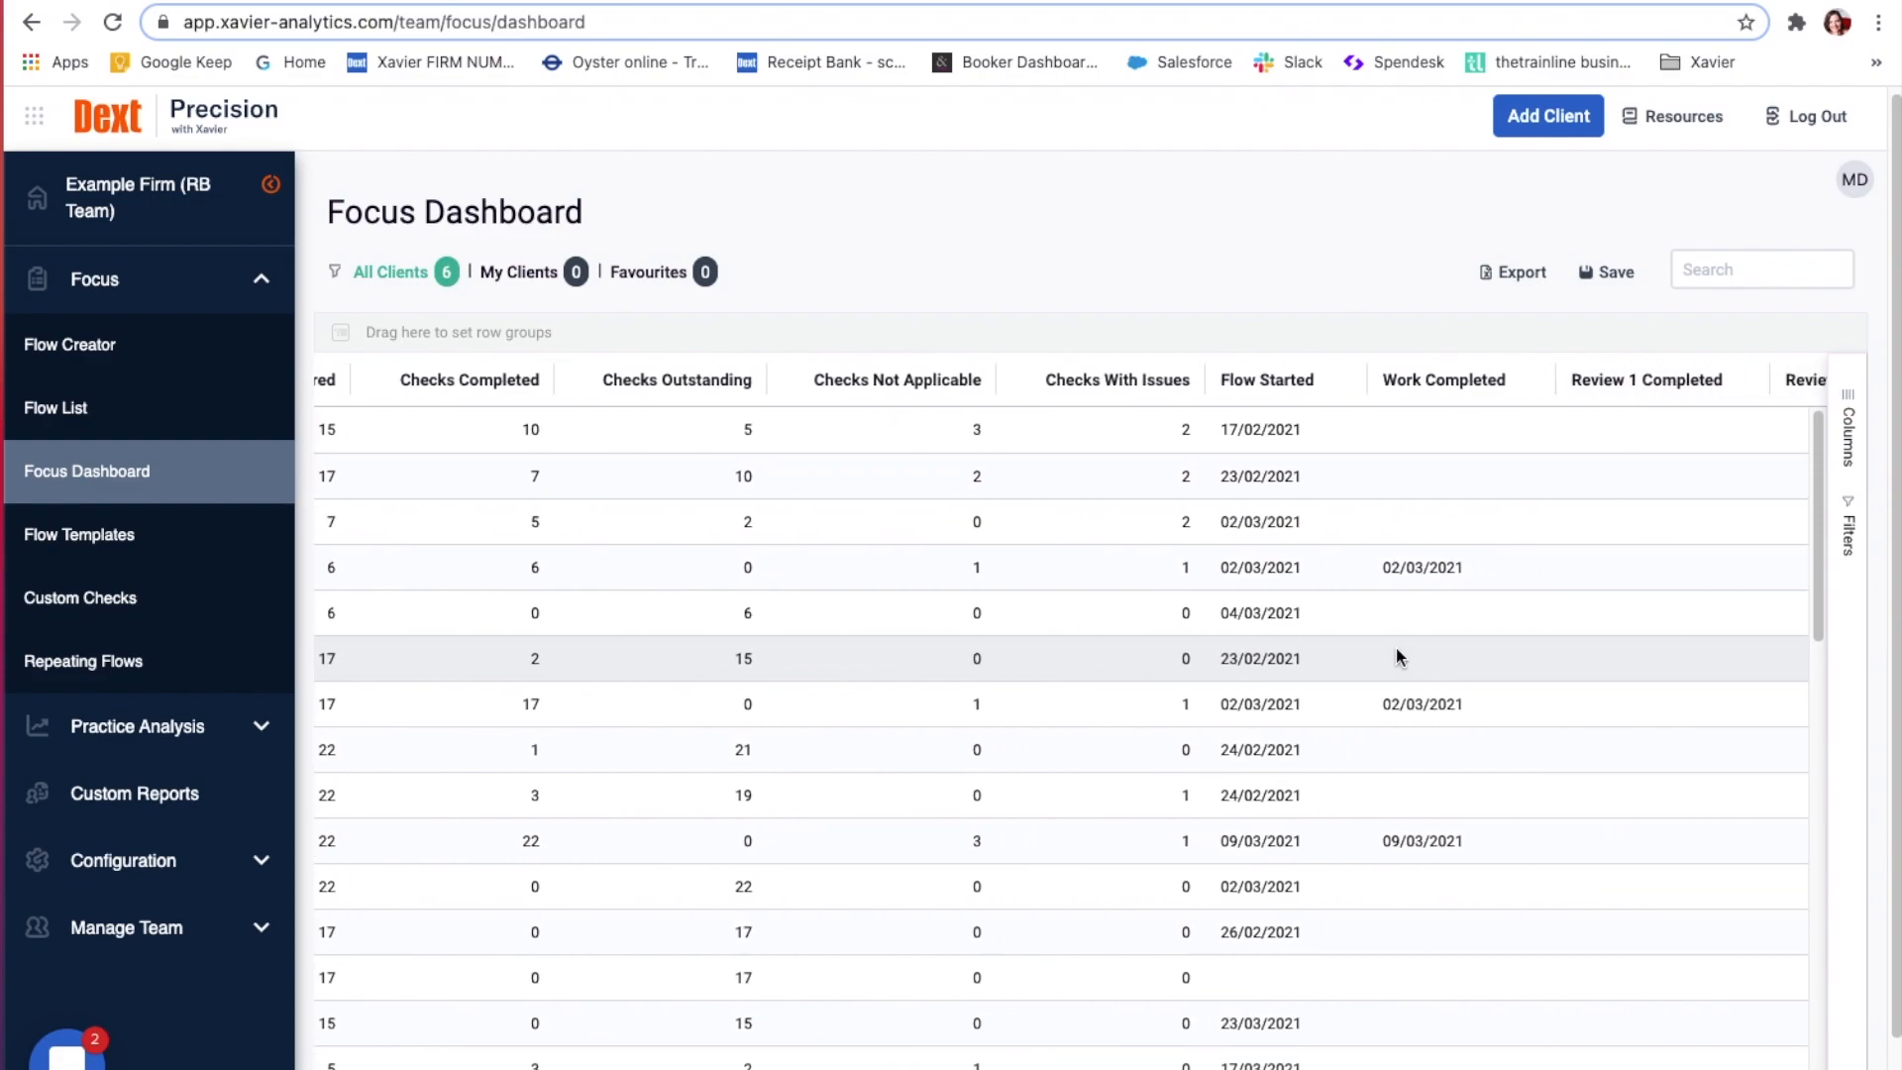
pyautogui.hscroll(1, 1396, 656)
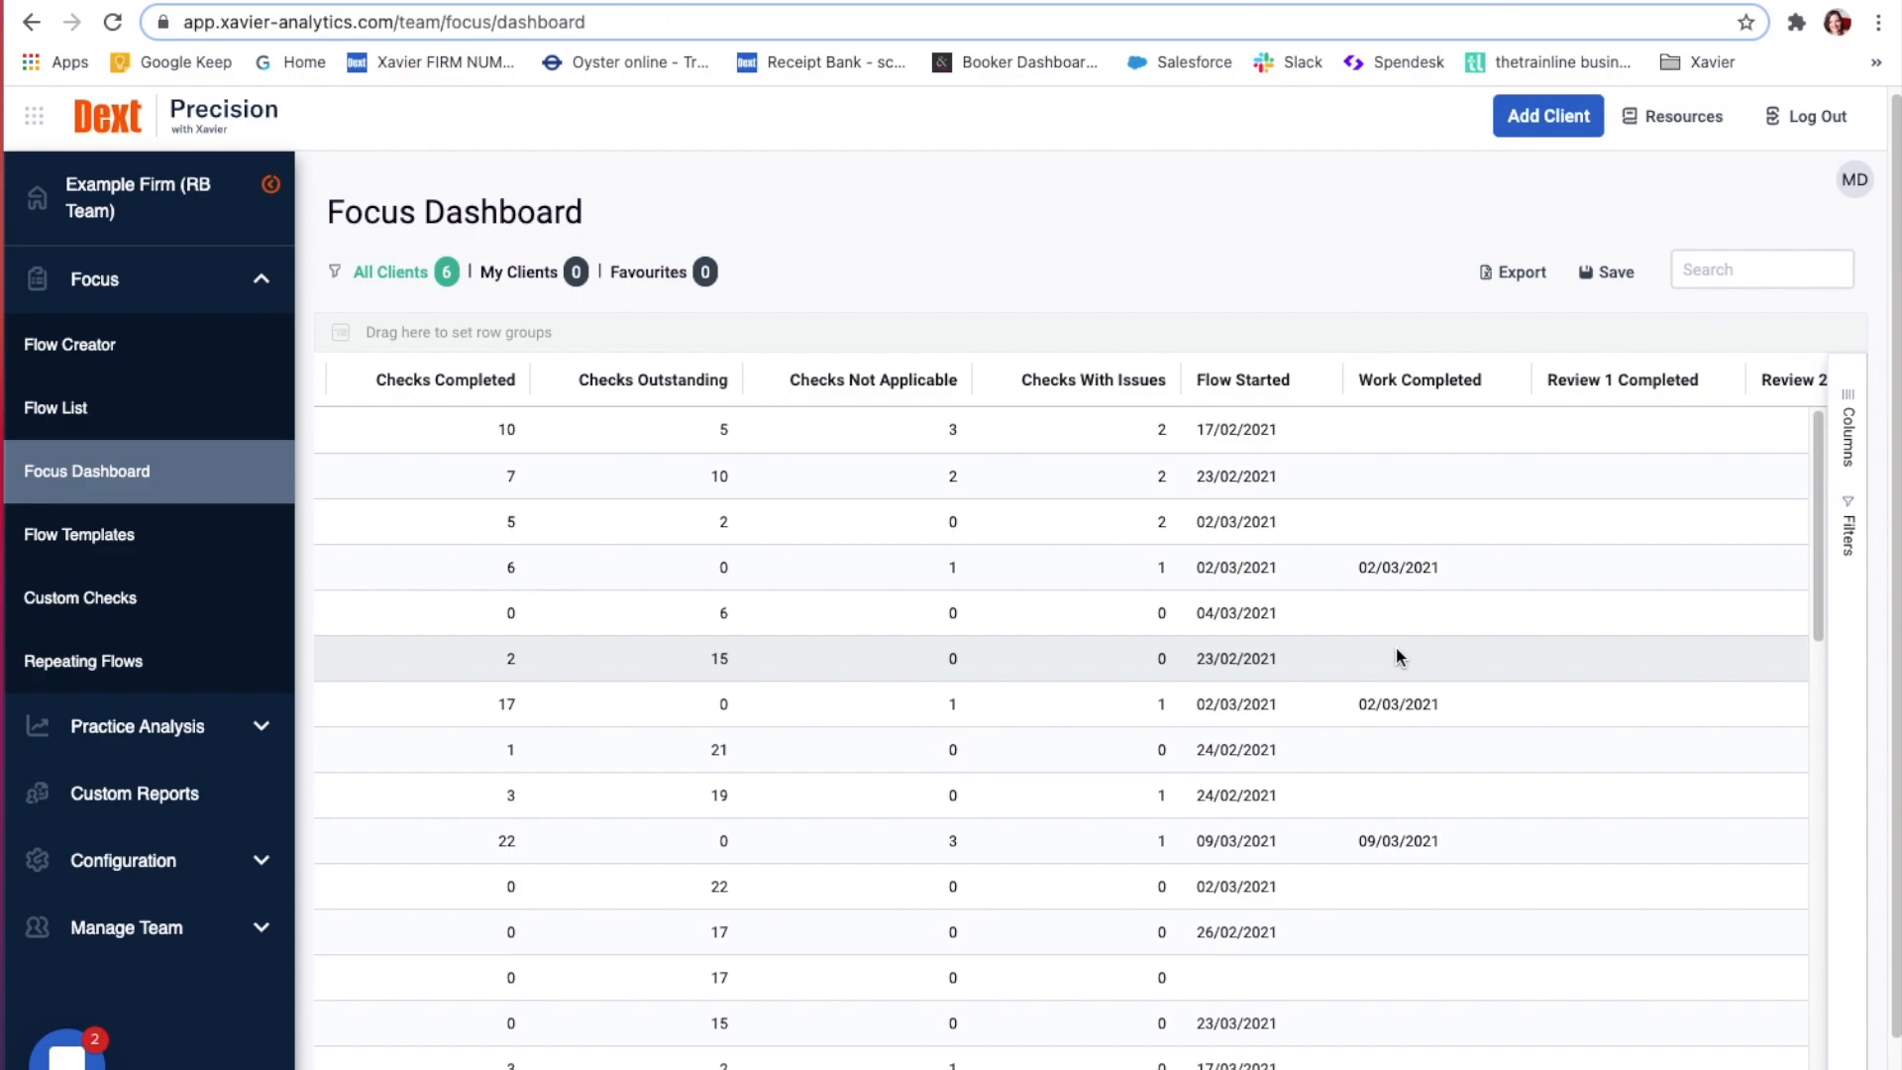
pyautogui.hscroll(-15, 1395, 648)
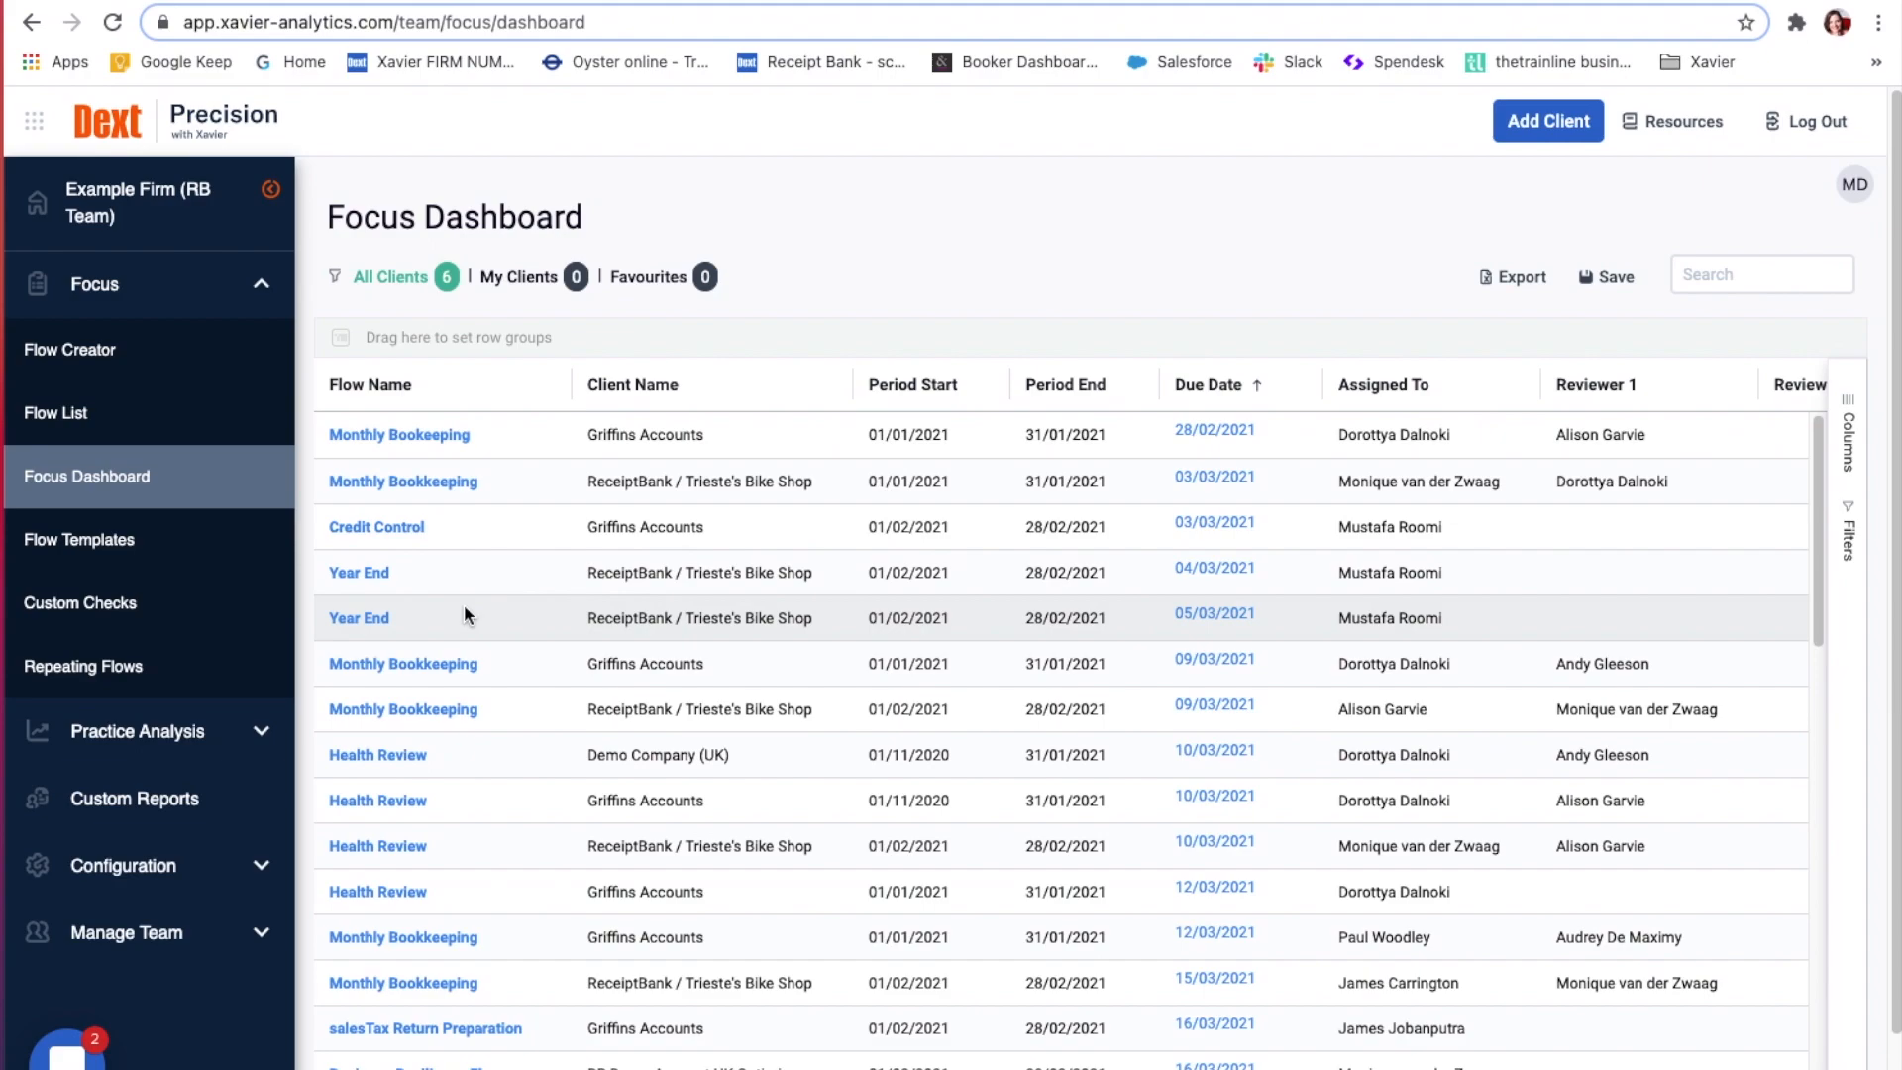
pyautogui.hscroll(15, 1262, 652)
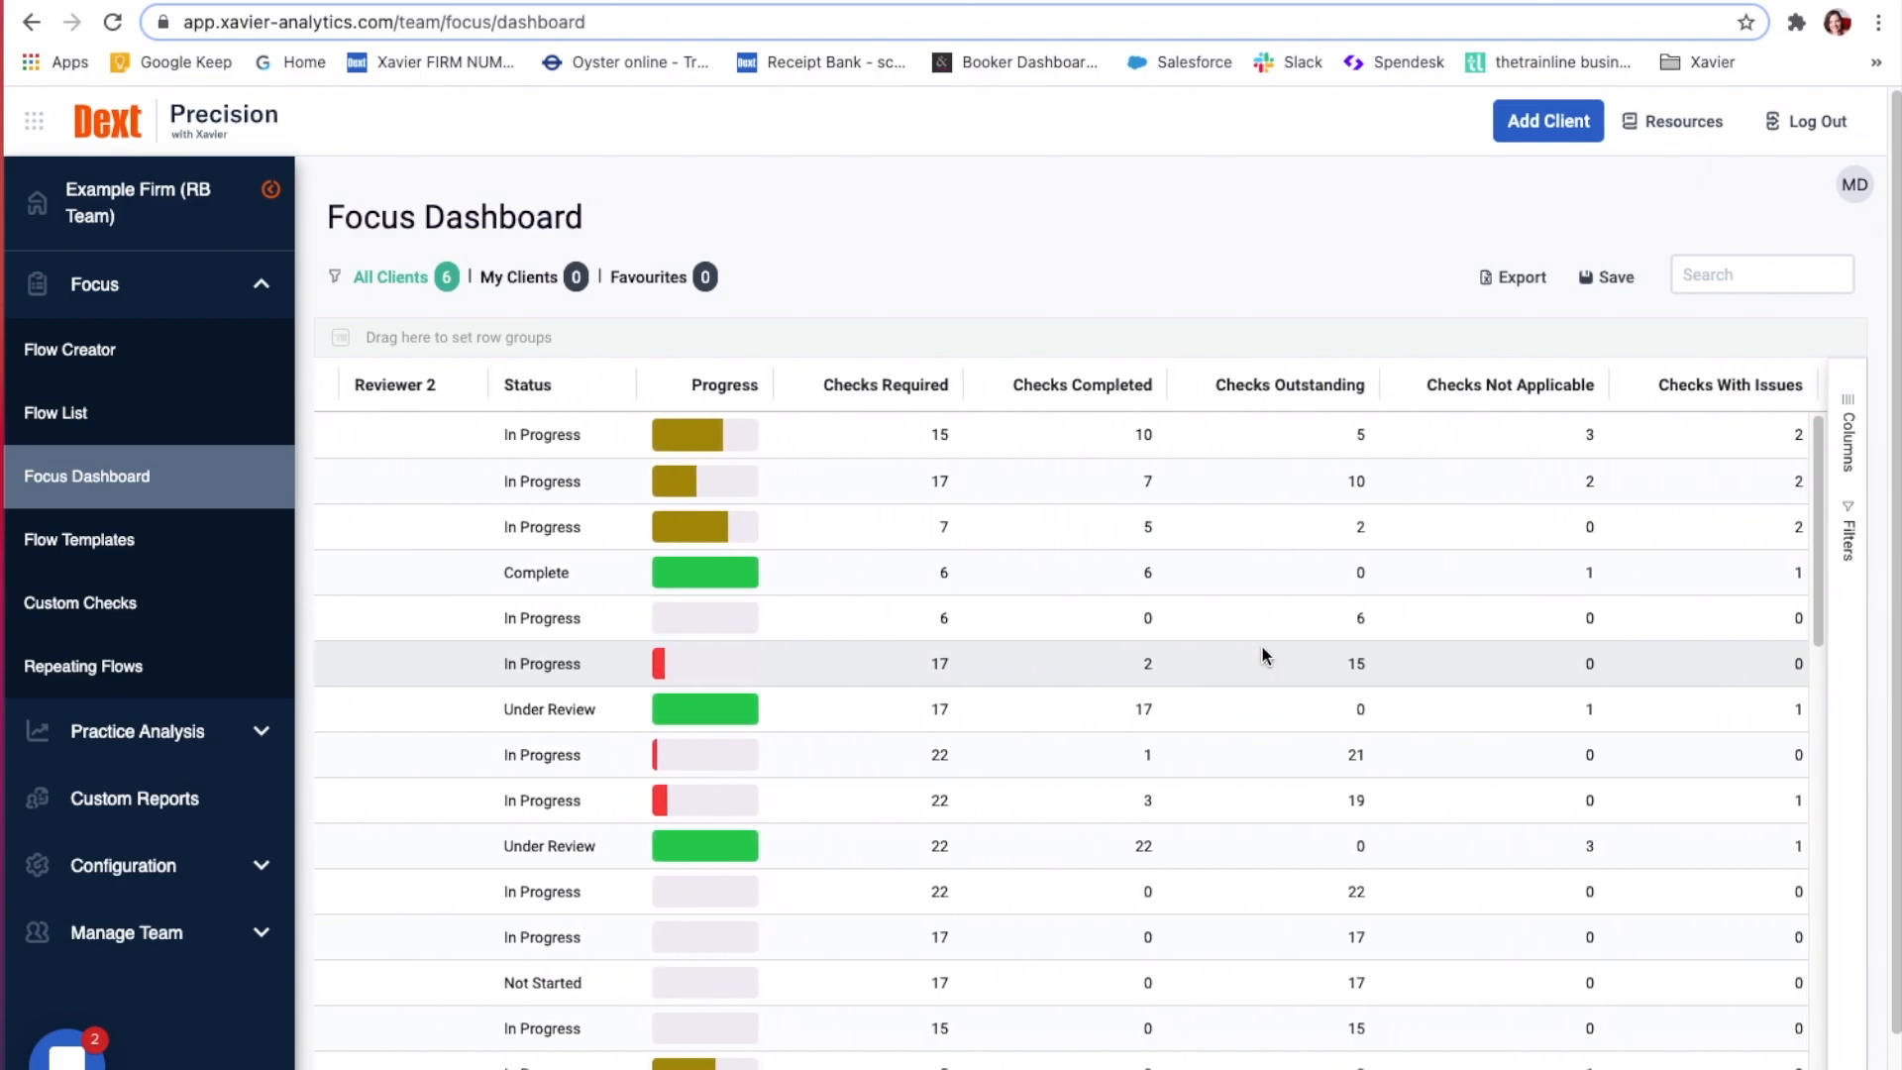
pyautogui.hscroll(8, 1262, 650)
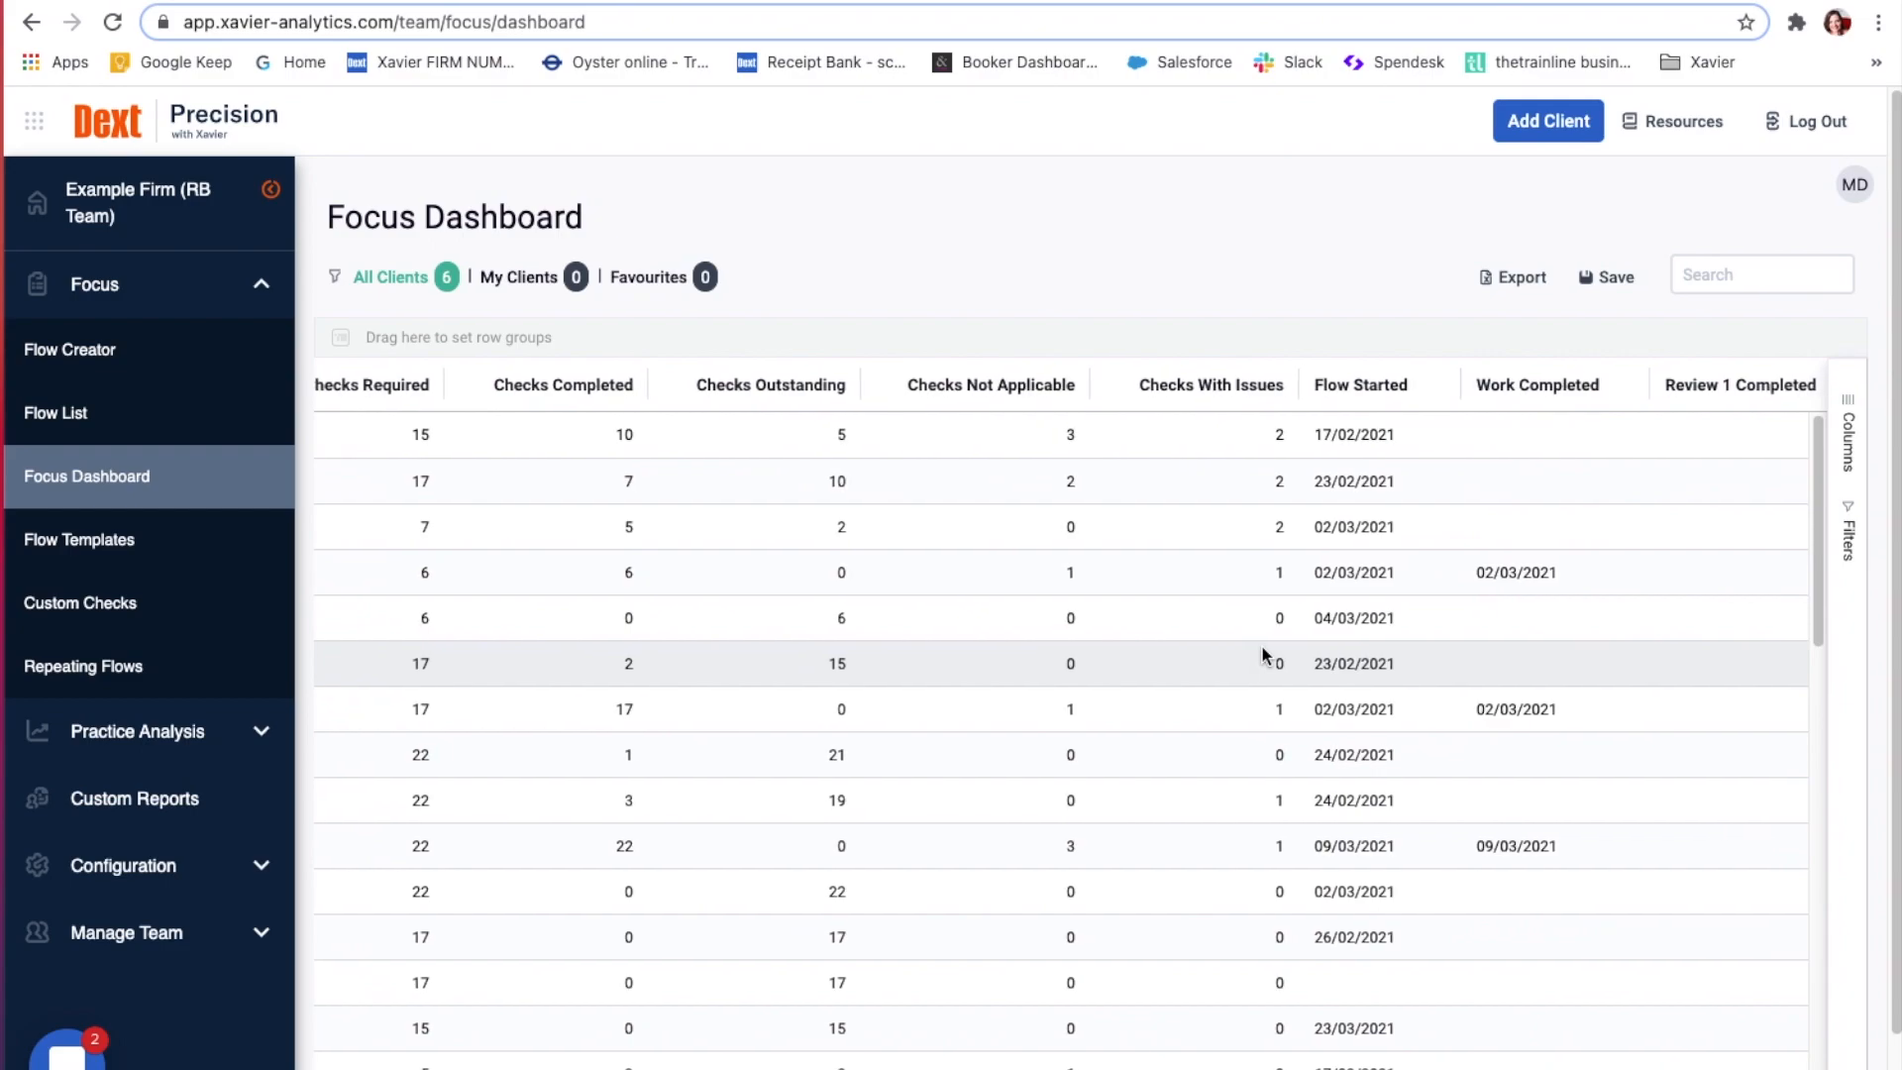
pyautogui.hscroll(2, 1262, 644)
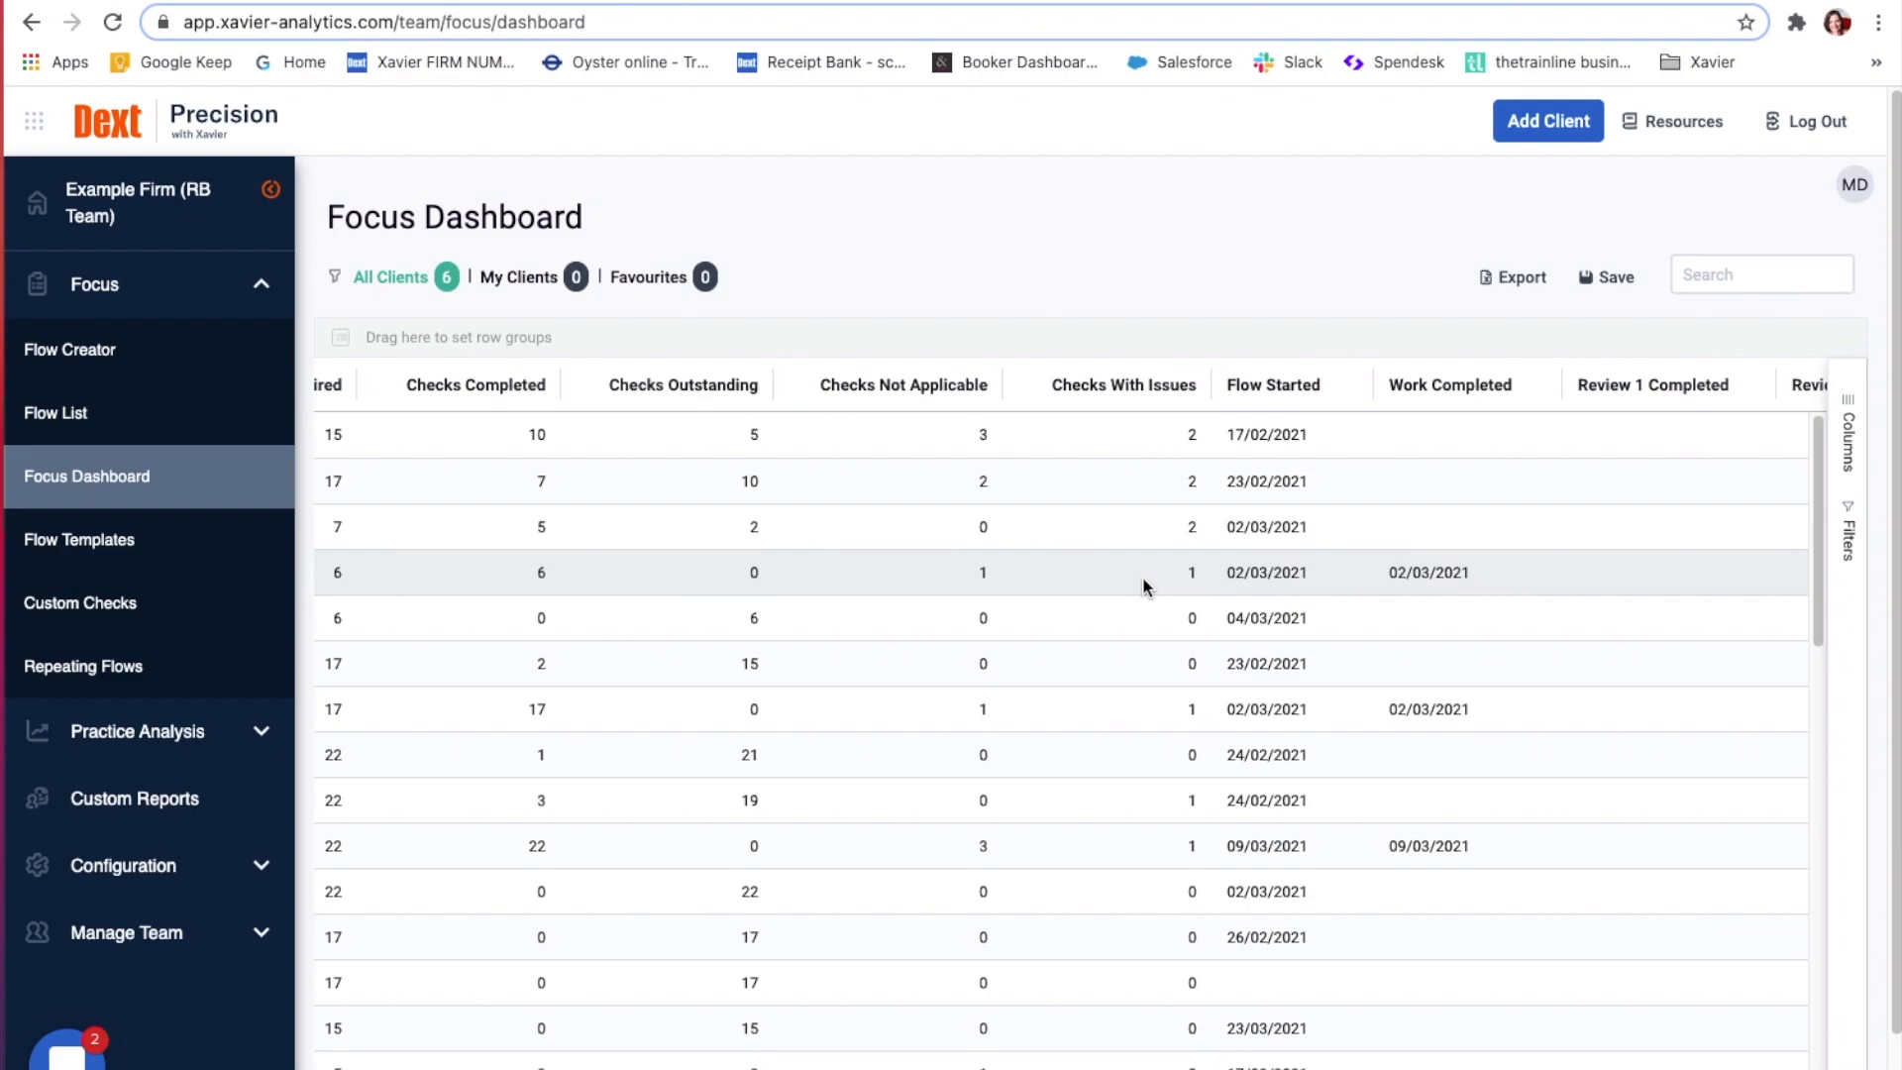
# - Group the dashboard rows by Assigned To and widen the Group column so the full assignee names fit
pyautogui.hscroll(-10, 1143, 574)
pyautogui.hscroll(-5, 1143, 575)
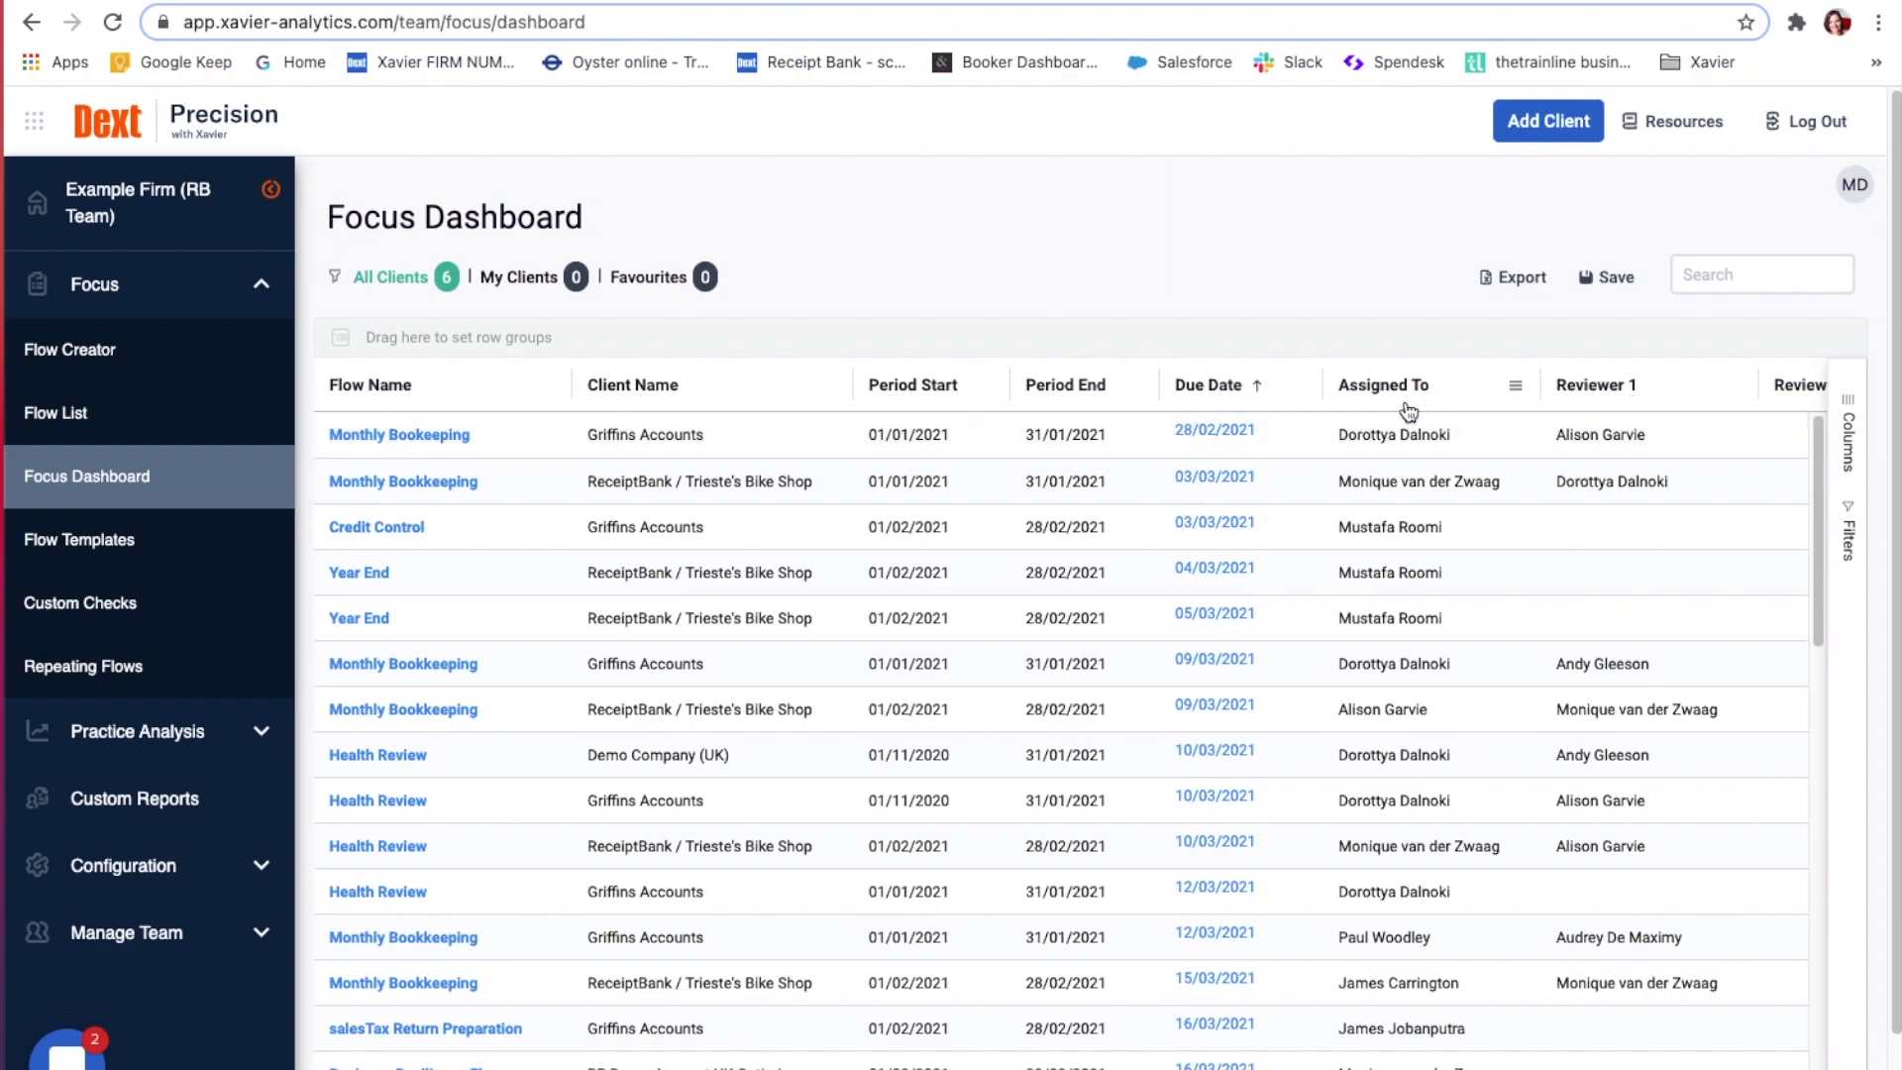
pyautogui.moveTo(1382, 400); pyautogui.dragTo(607, 353)
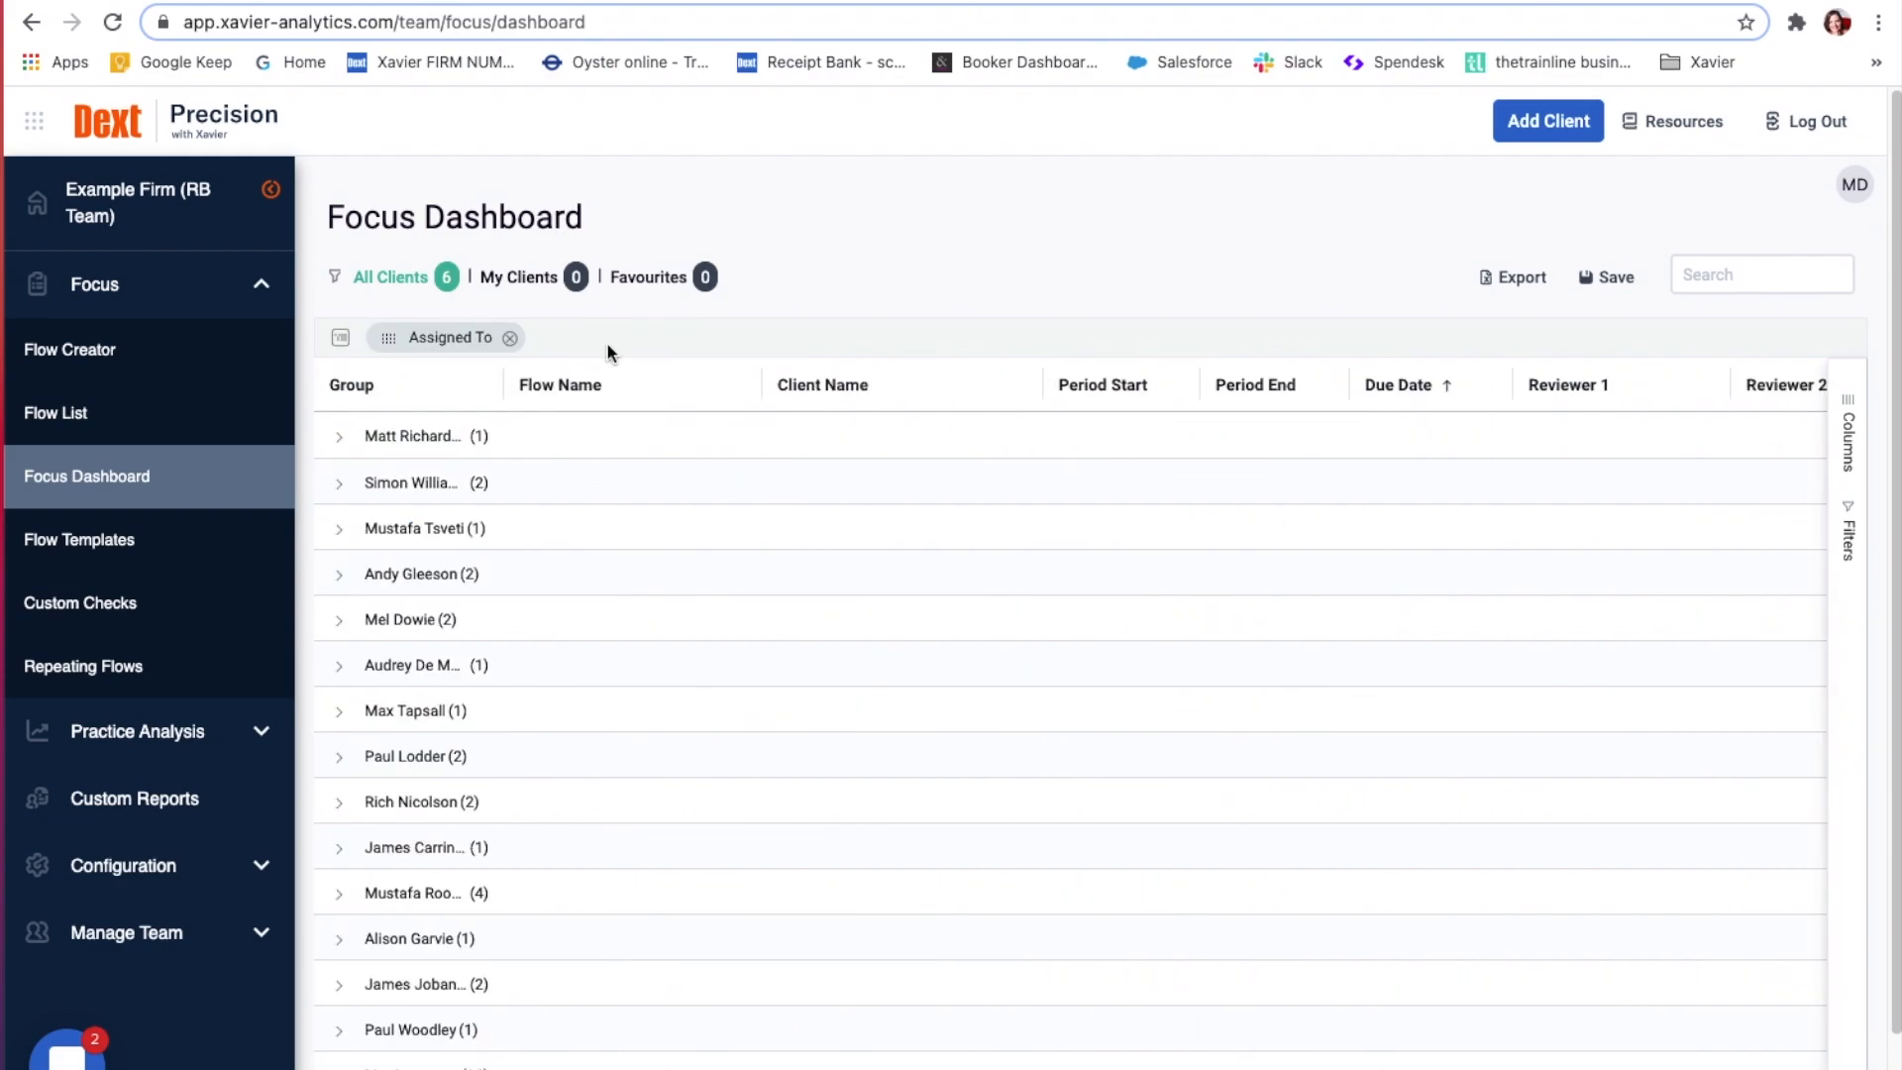
pyautogui.moveTo(504, 385); pyautogui.dragTo(680, 383)
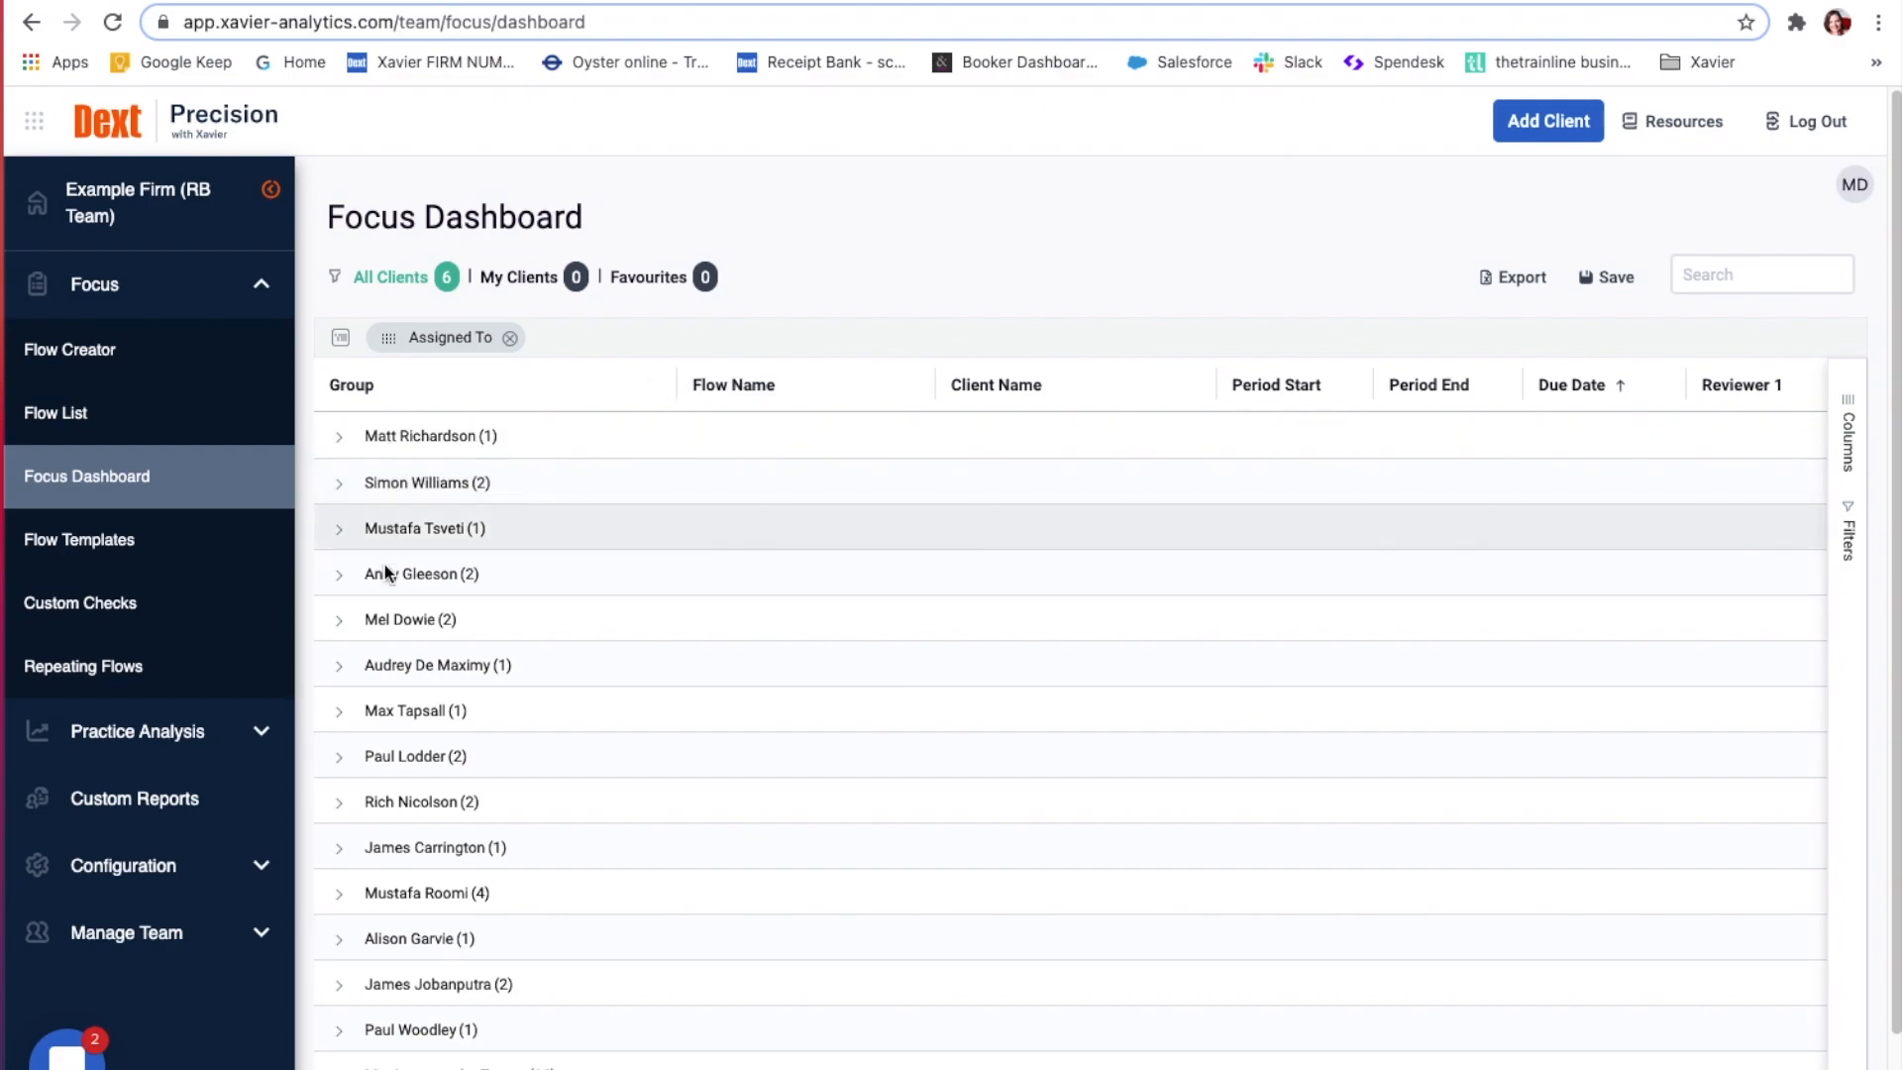
# - Expand the second assignee's group to view the flows assigned there, and collapse it again
pyautogui.click(338, 484)
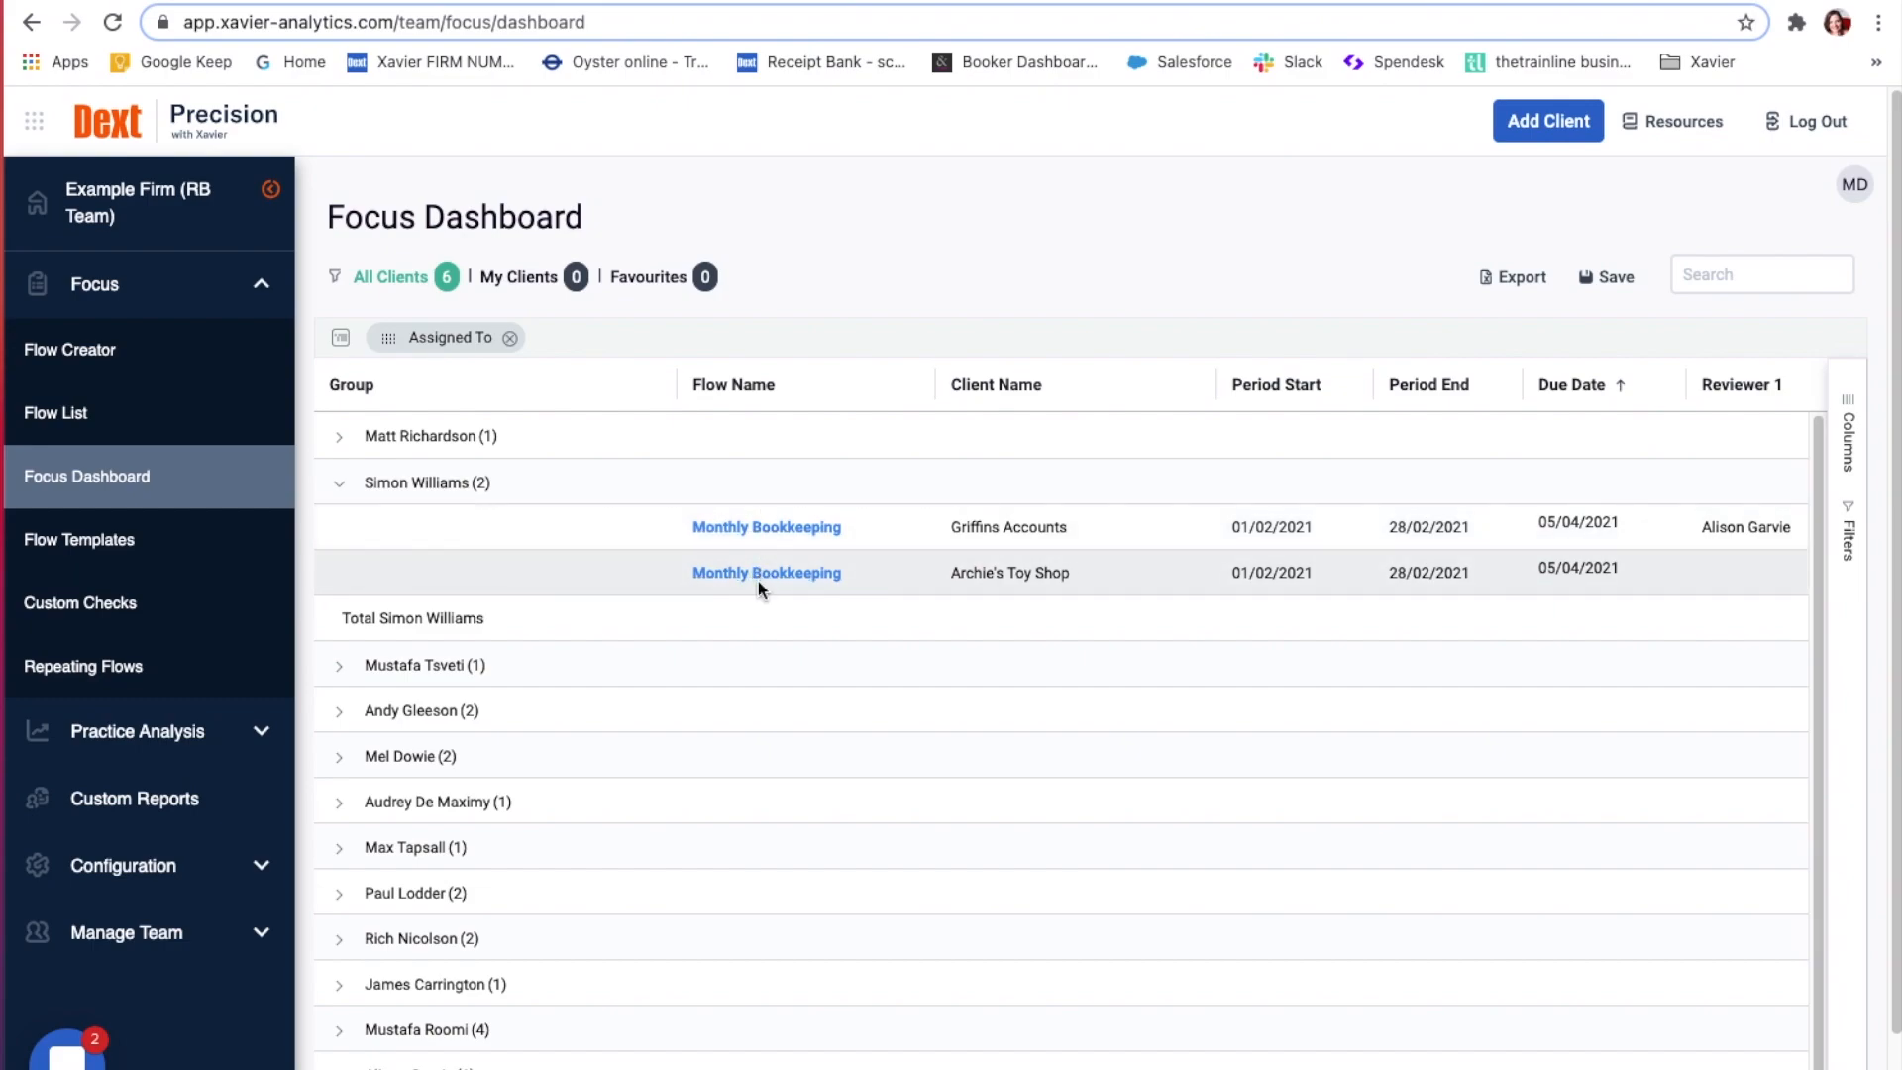
pyautogui.click(337, 486)
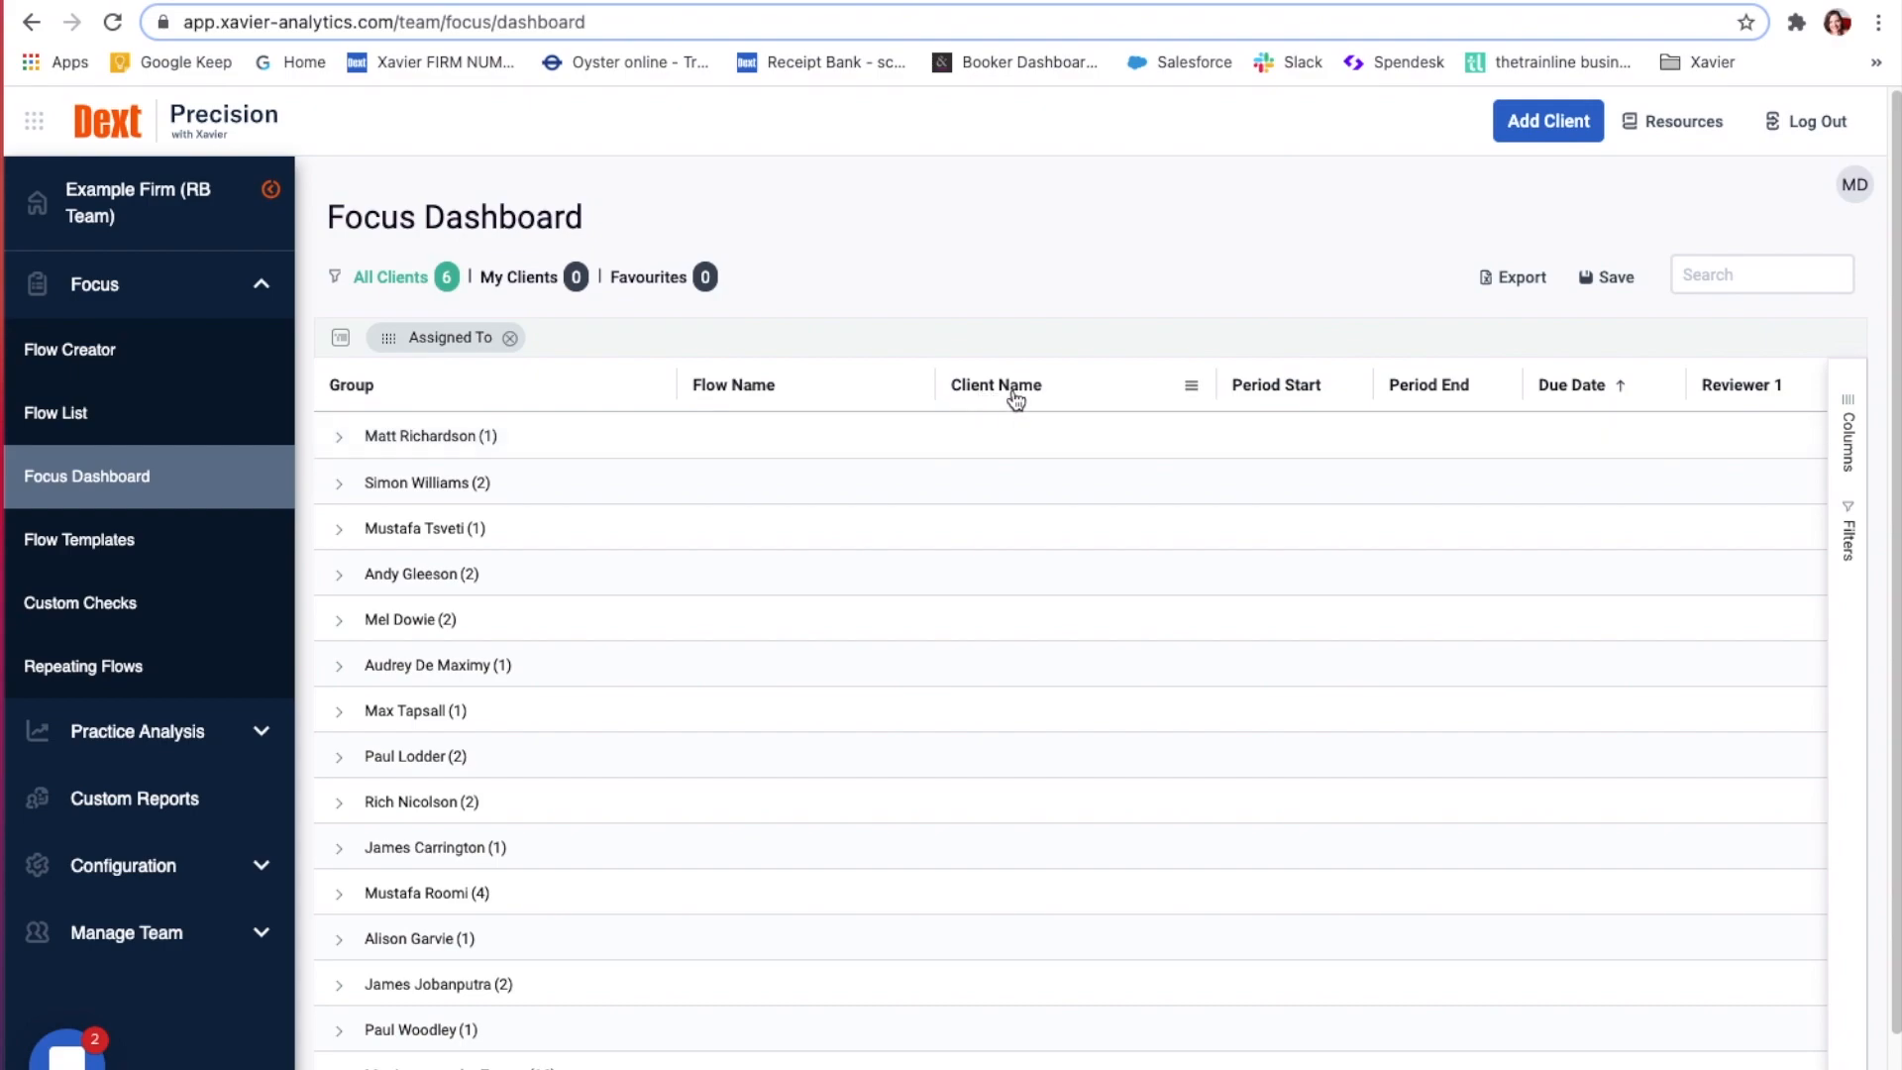
# - Add Client Name as a second grouping level under Assigned To, and view the second assignee's Griffins Accounts flow before collapsing the groups
pyautogui.moveTo(1015, 398); pyautogui.dragTo(750, 342)
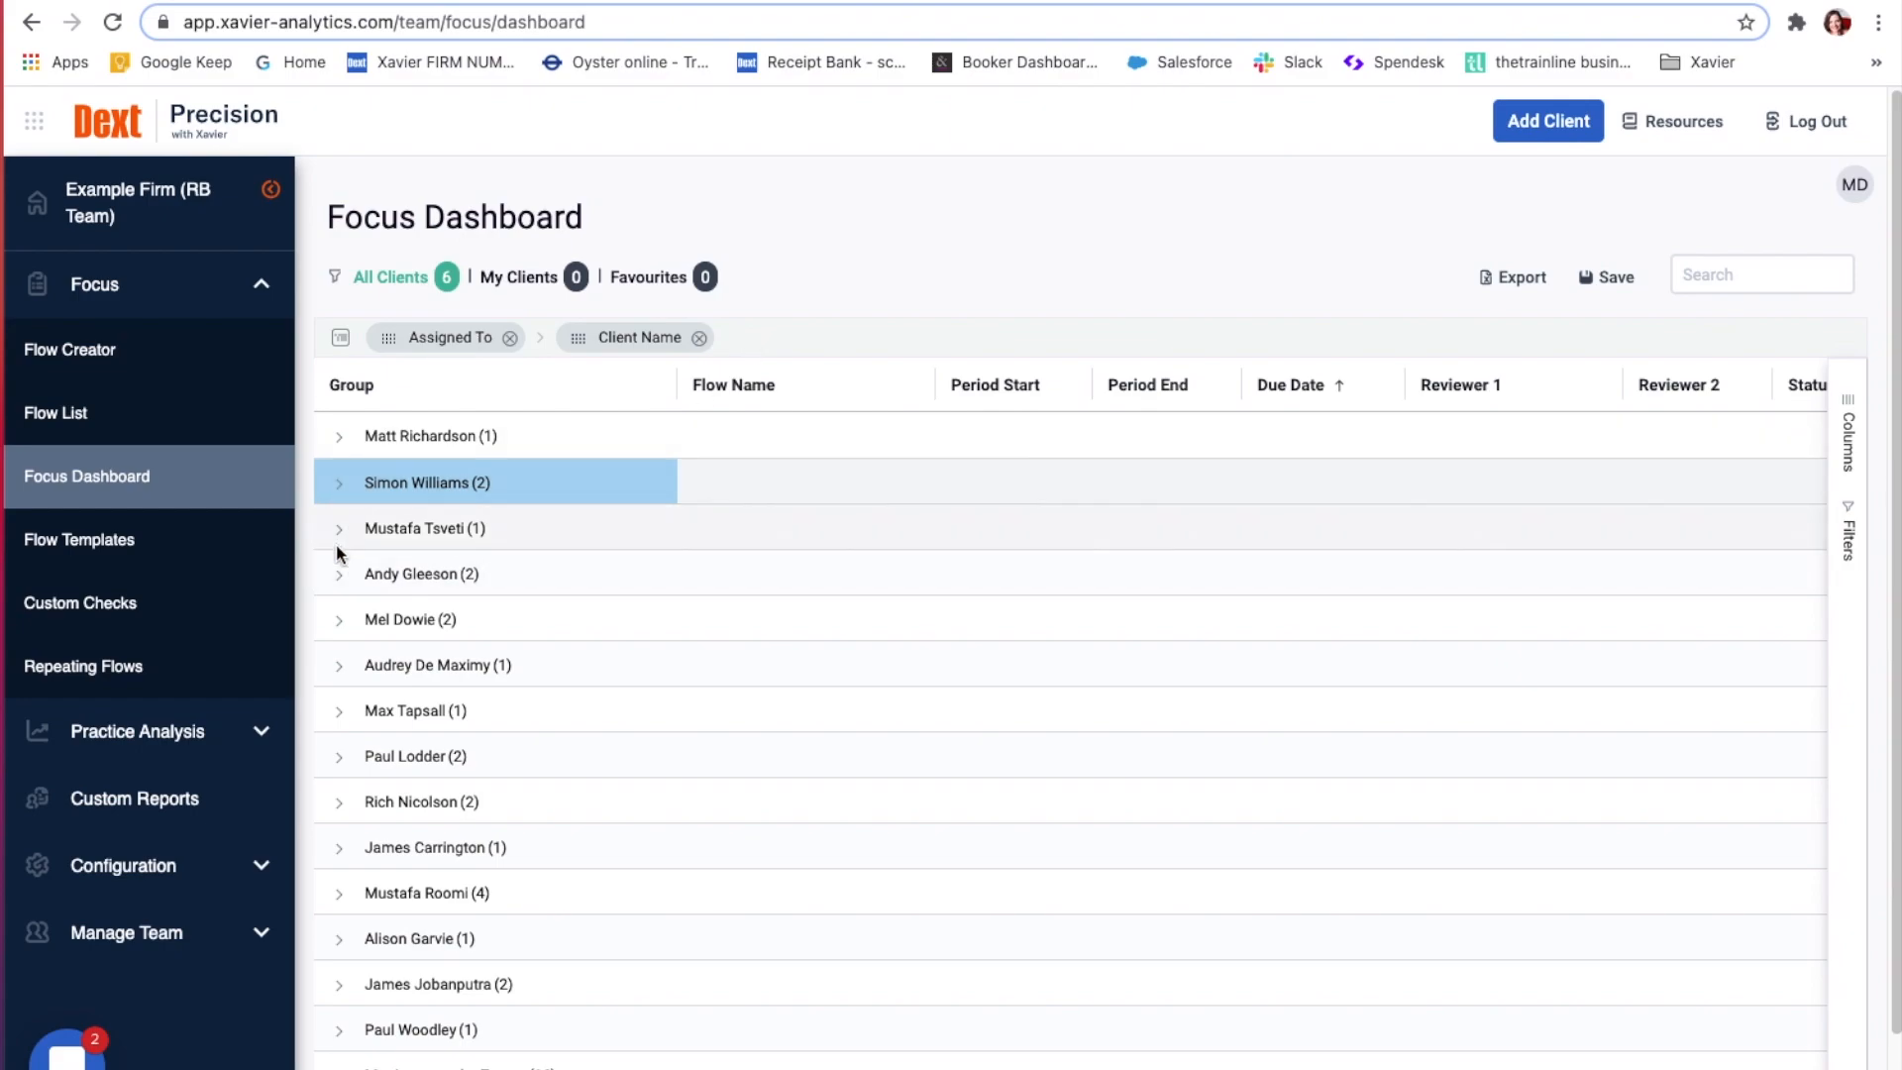
pyautogui.click(339, 485)
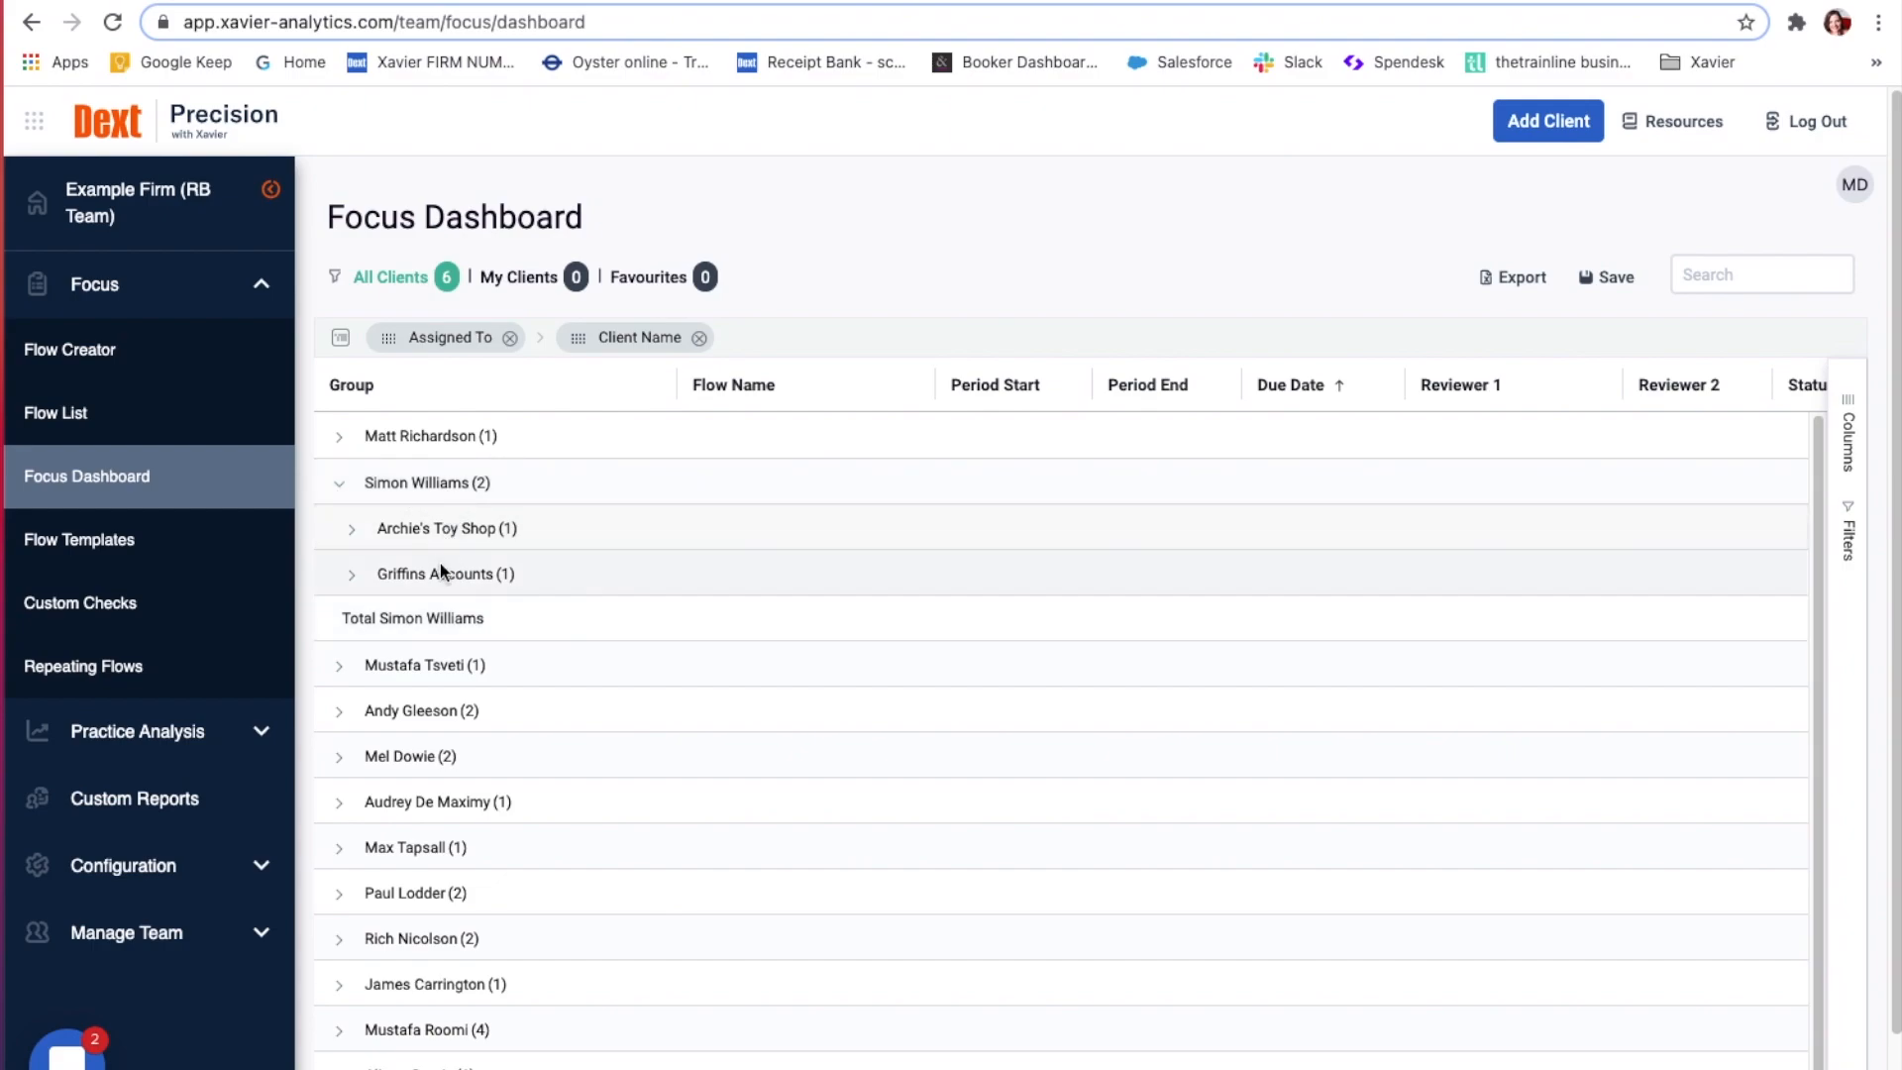
pyautogui.click(351, 574)
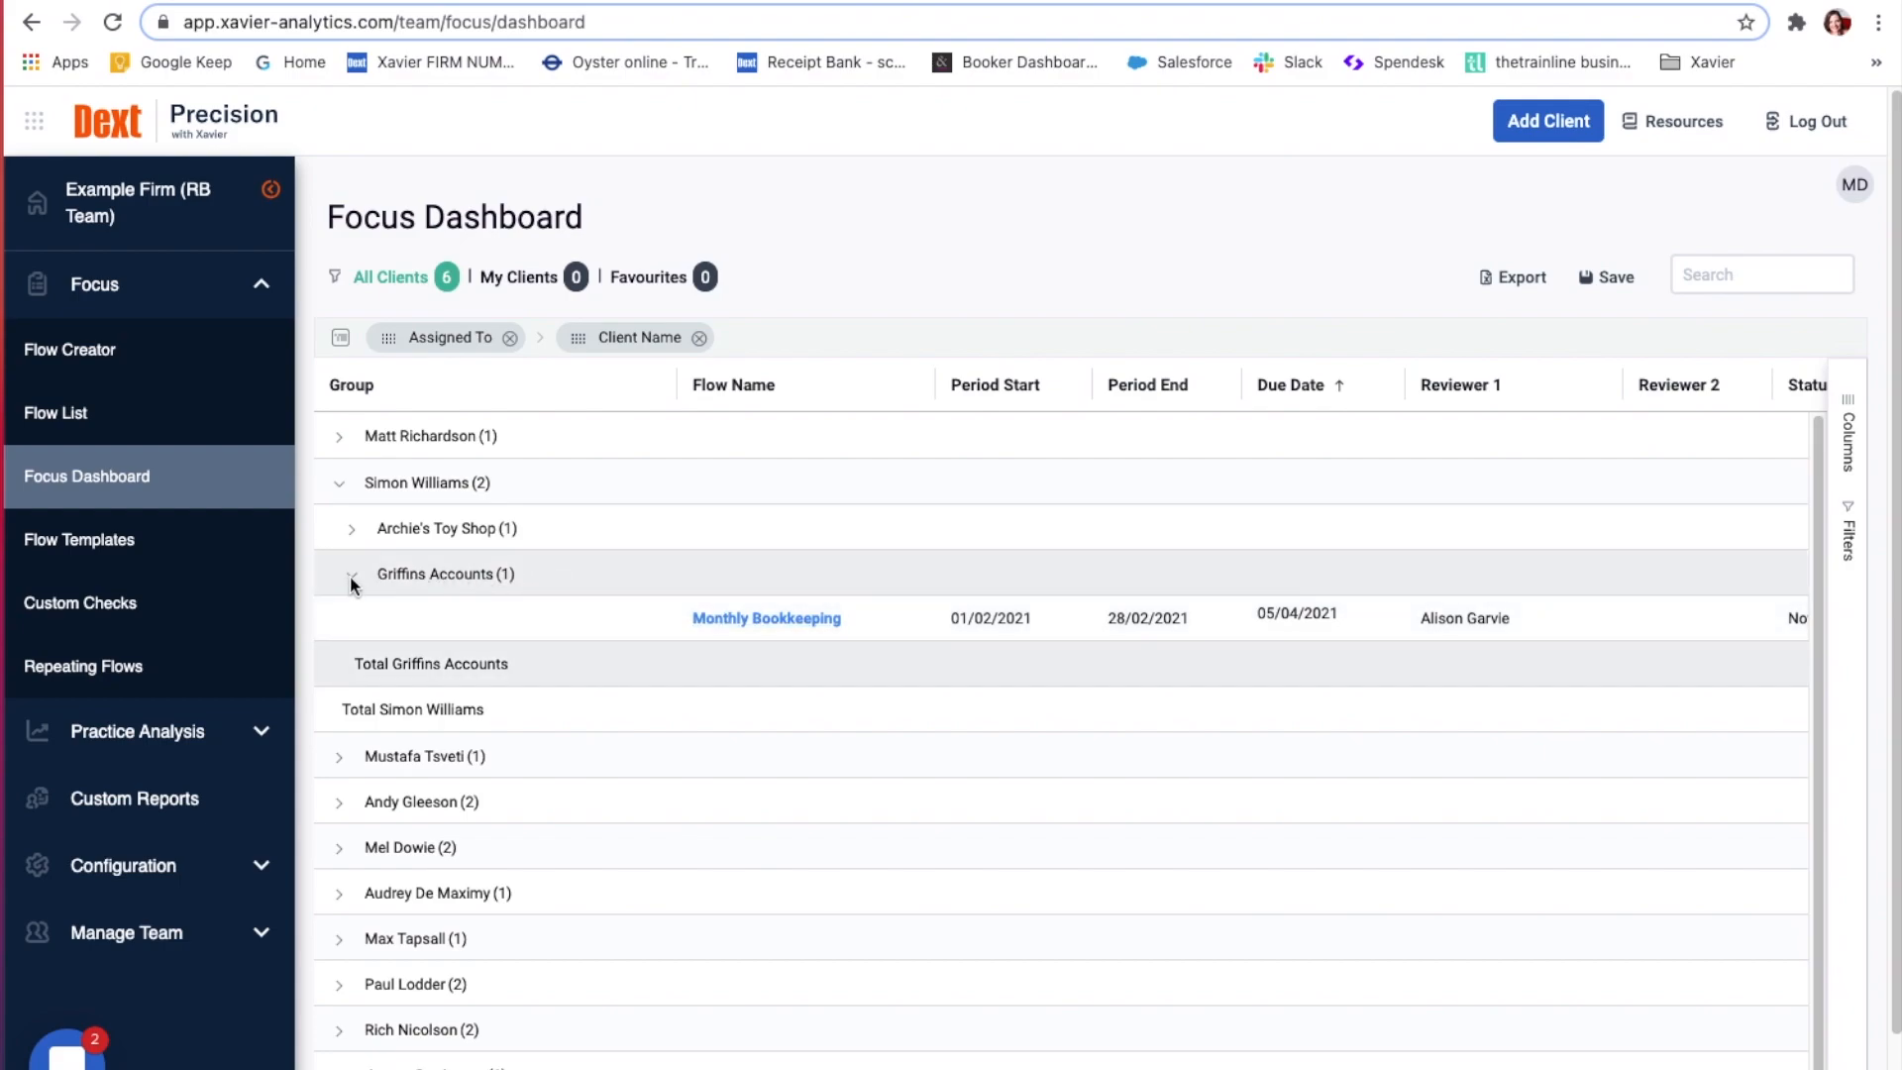
pyautogui.click(351, 575)
pyautogui.click(338, 485)
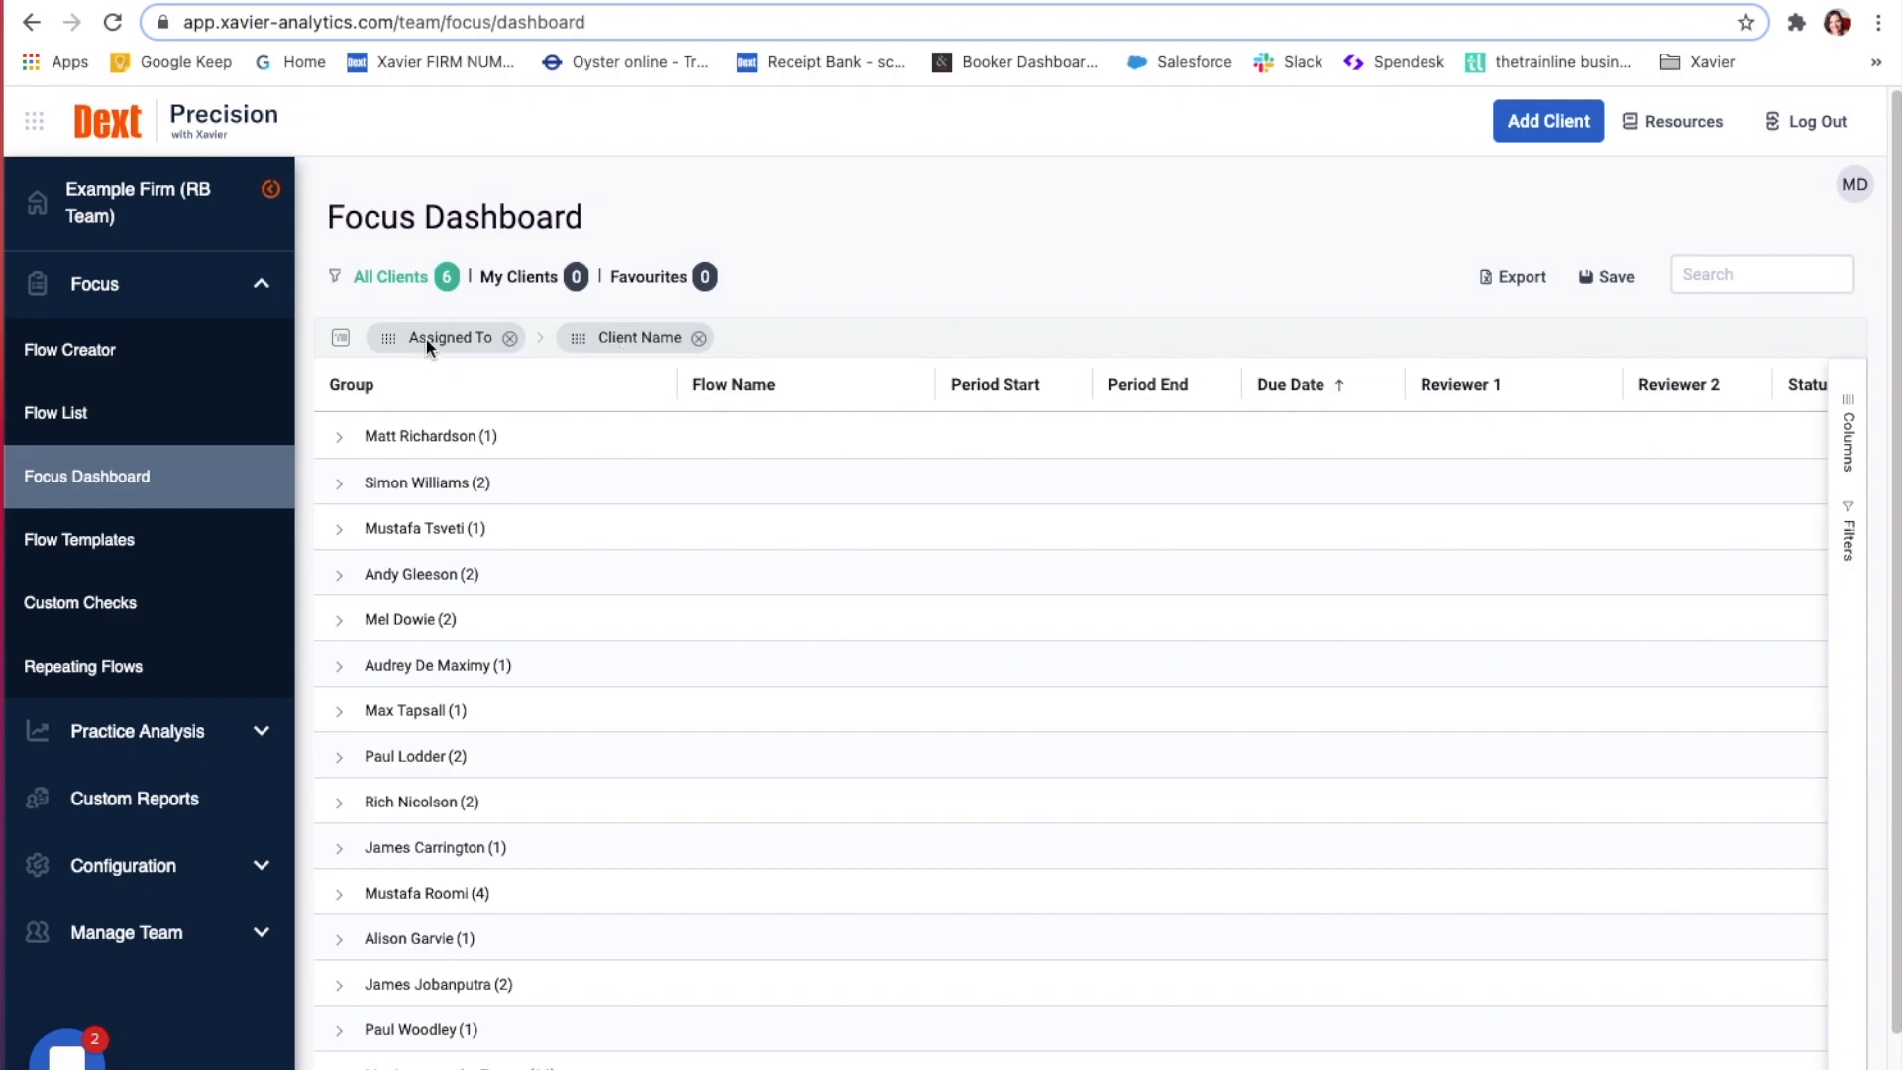
# - Reorder the grouping to Client Name above Assigned To, and view the first assignee's flow under ReceiptBank / Trieste's Bike Shop before collapsing the groups
pyautogui.moveTo(582, 342); pyautogui.dragTo(394, 327)
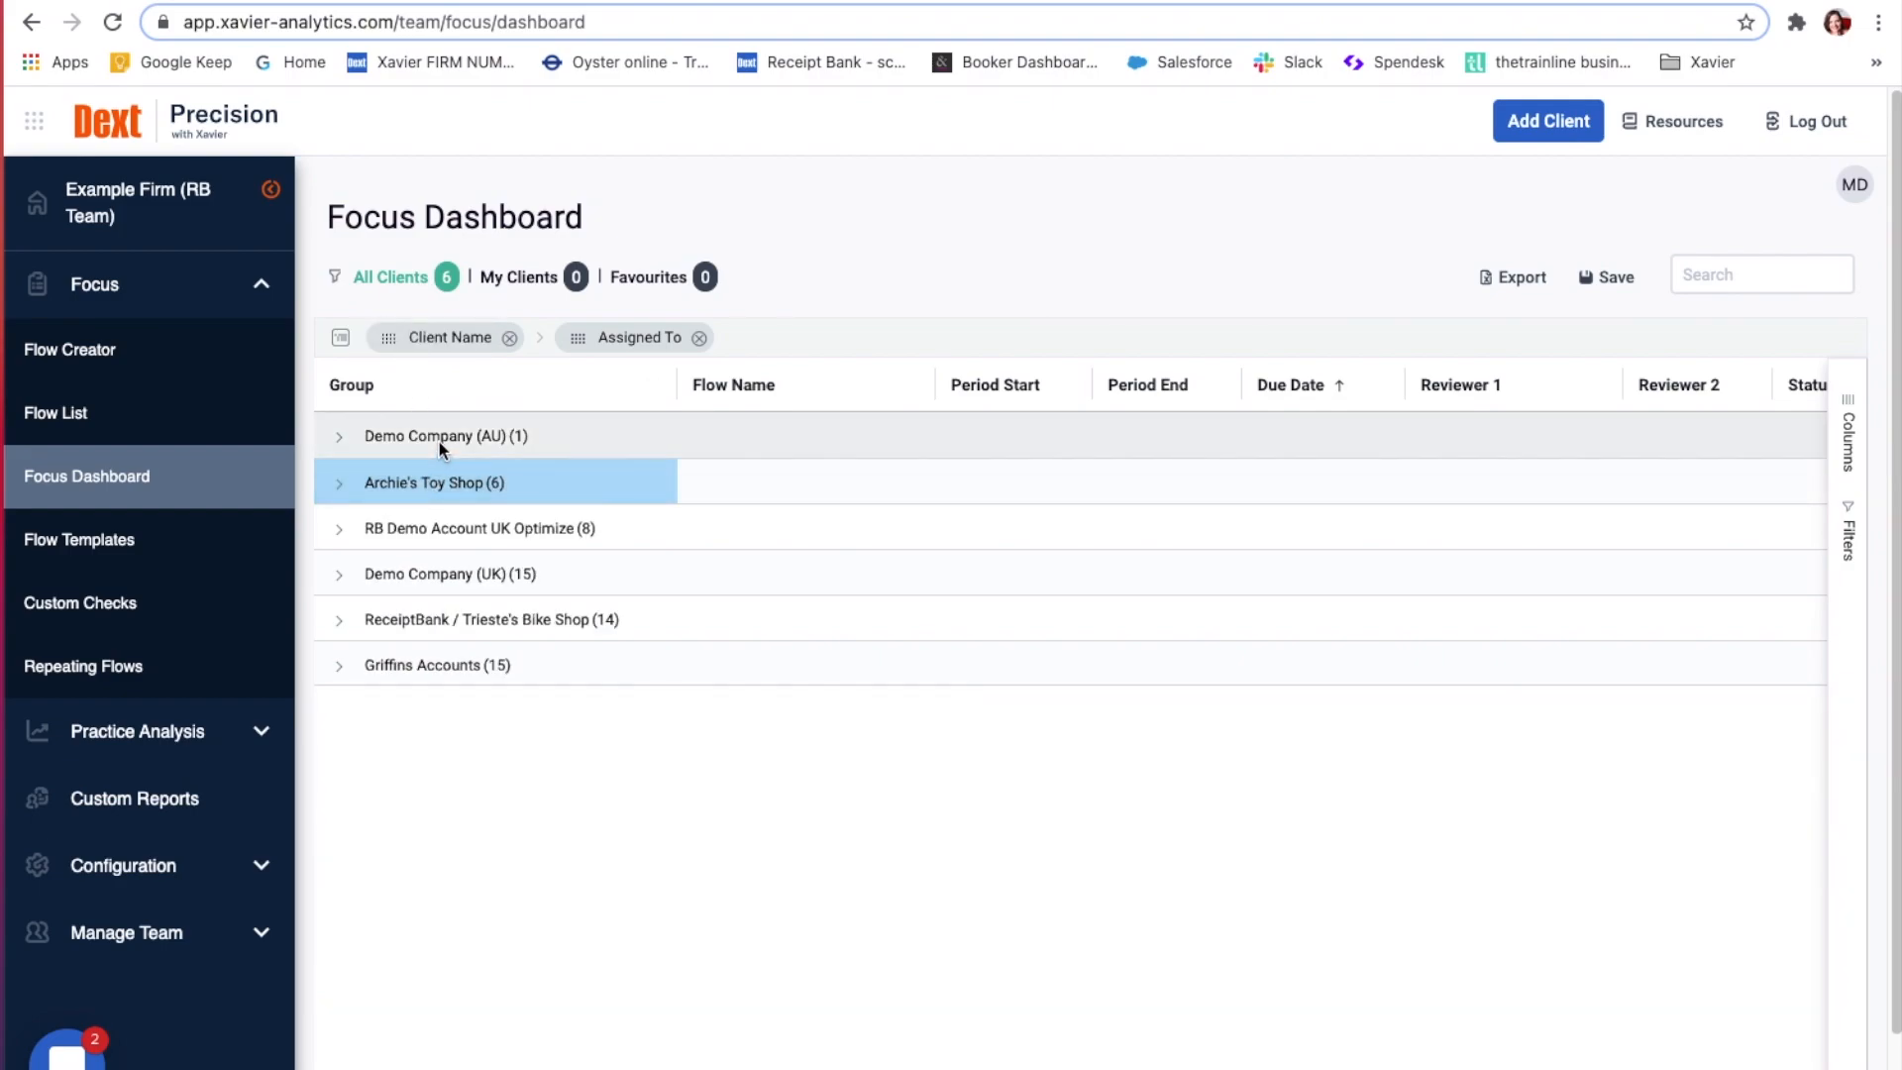
pyautogui.click(338, 619)
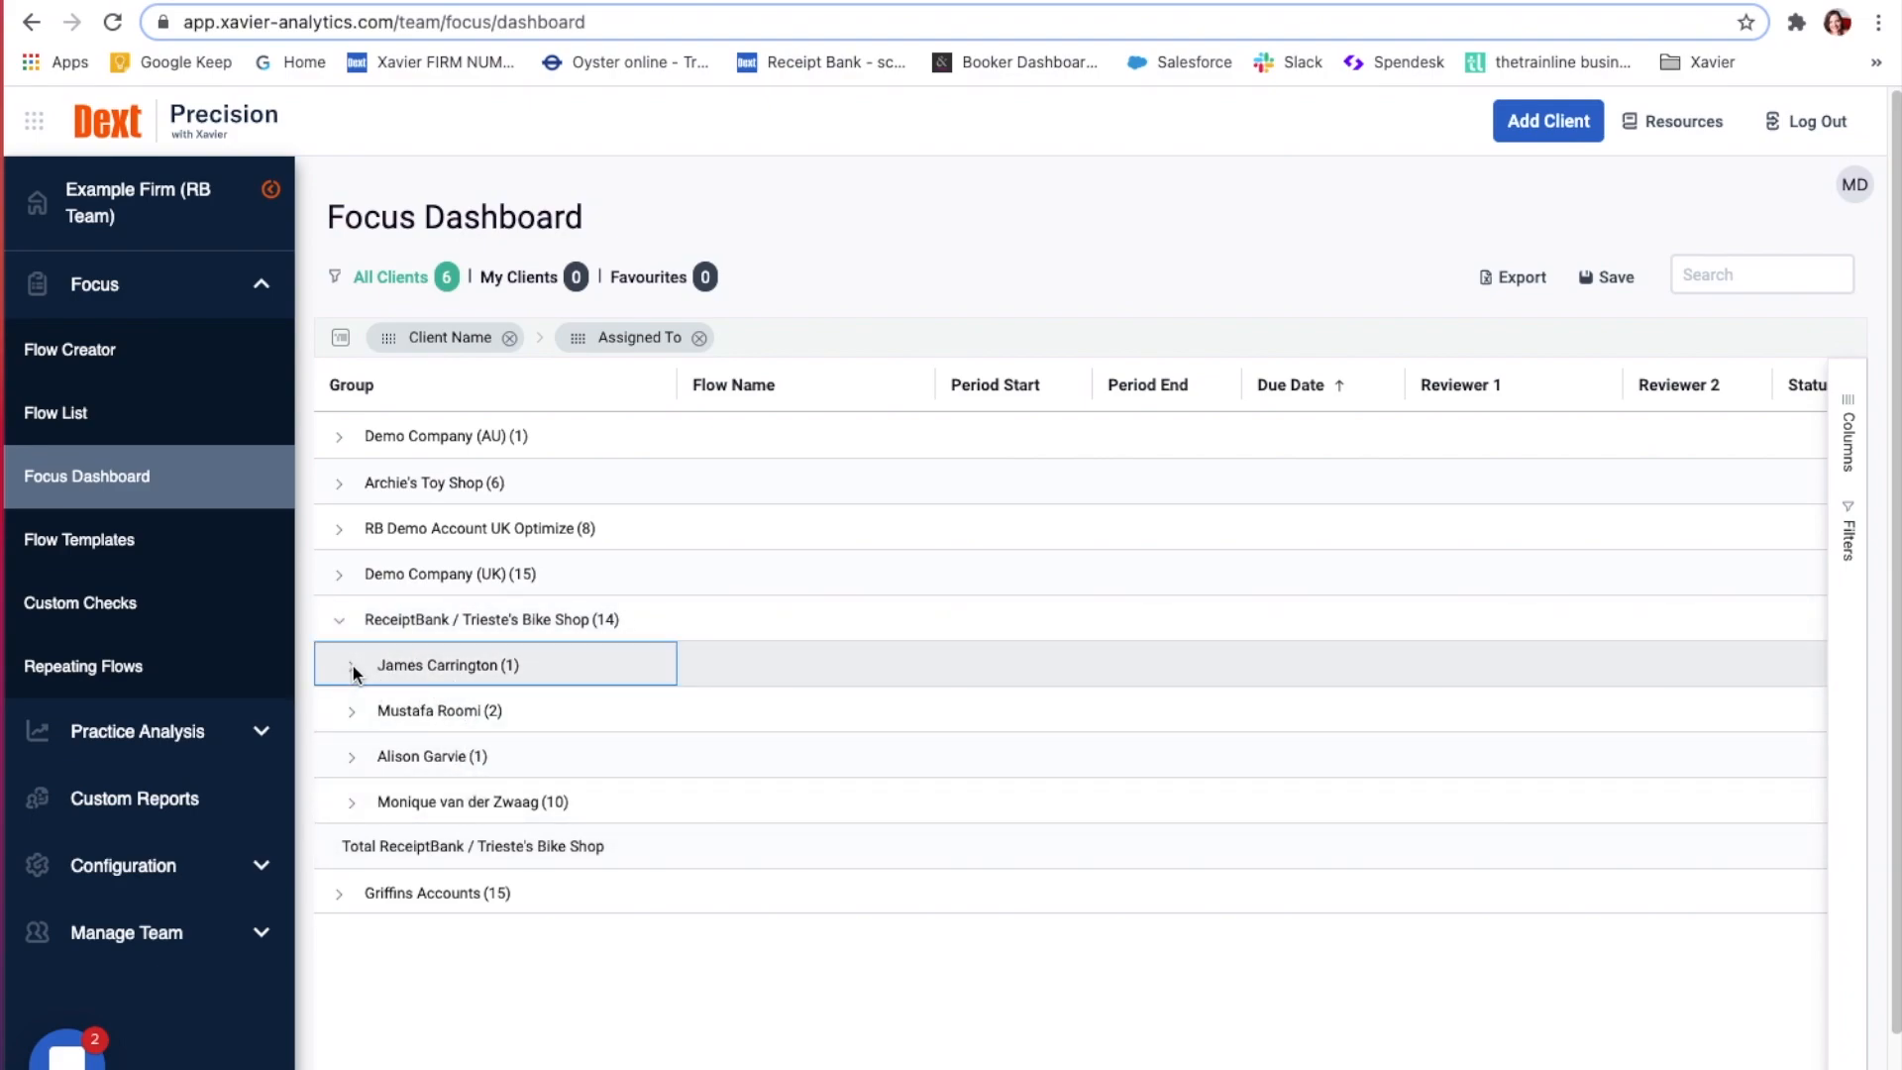
pyautogui.click(352, 665)
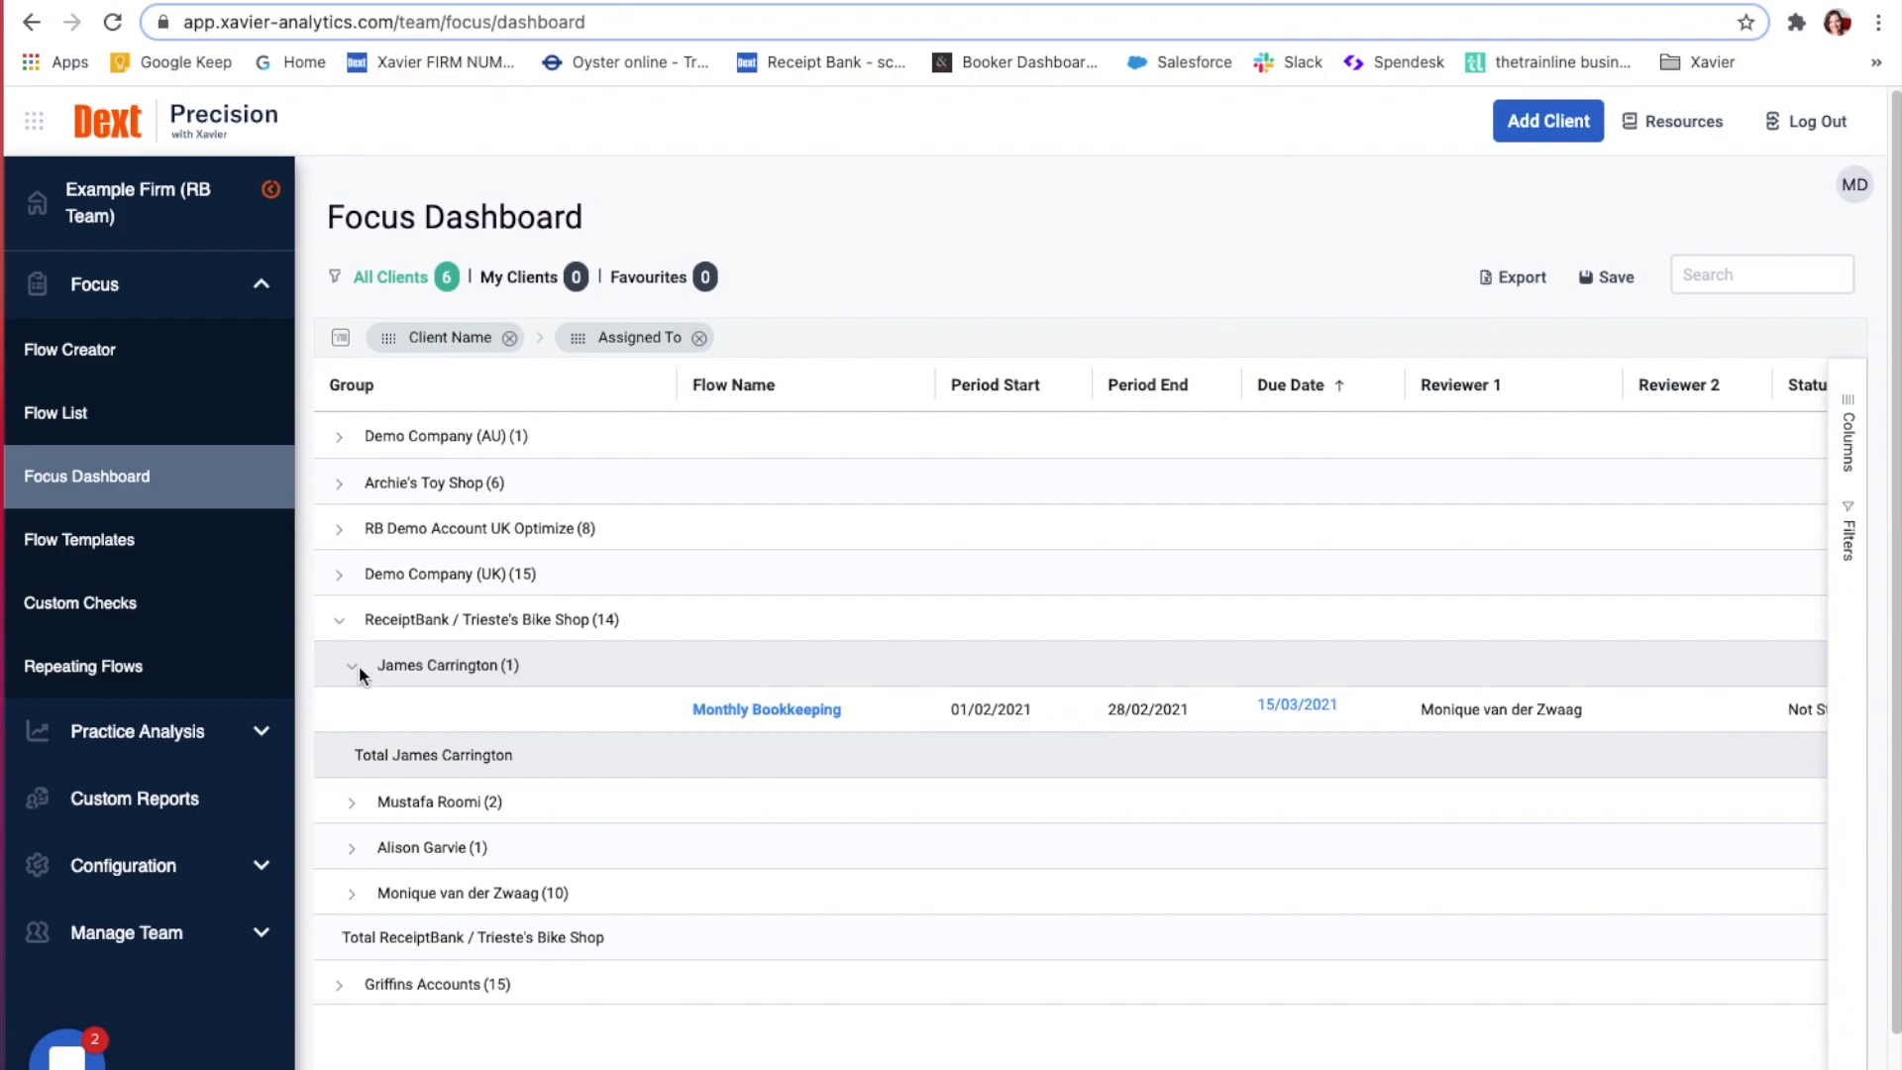
pyautogui.click(350, 664)
pyautogui.click(340, 624)
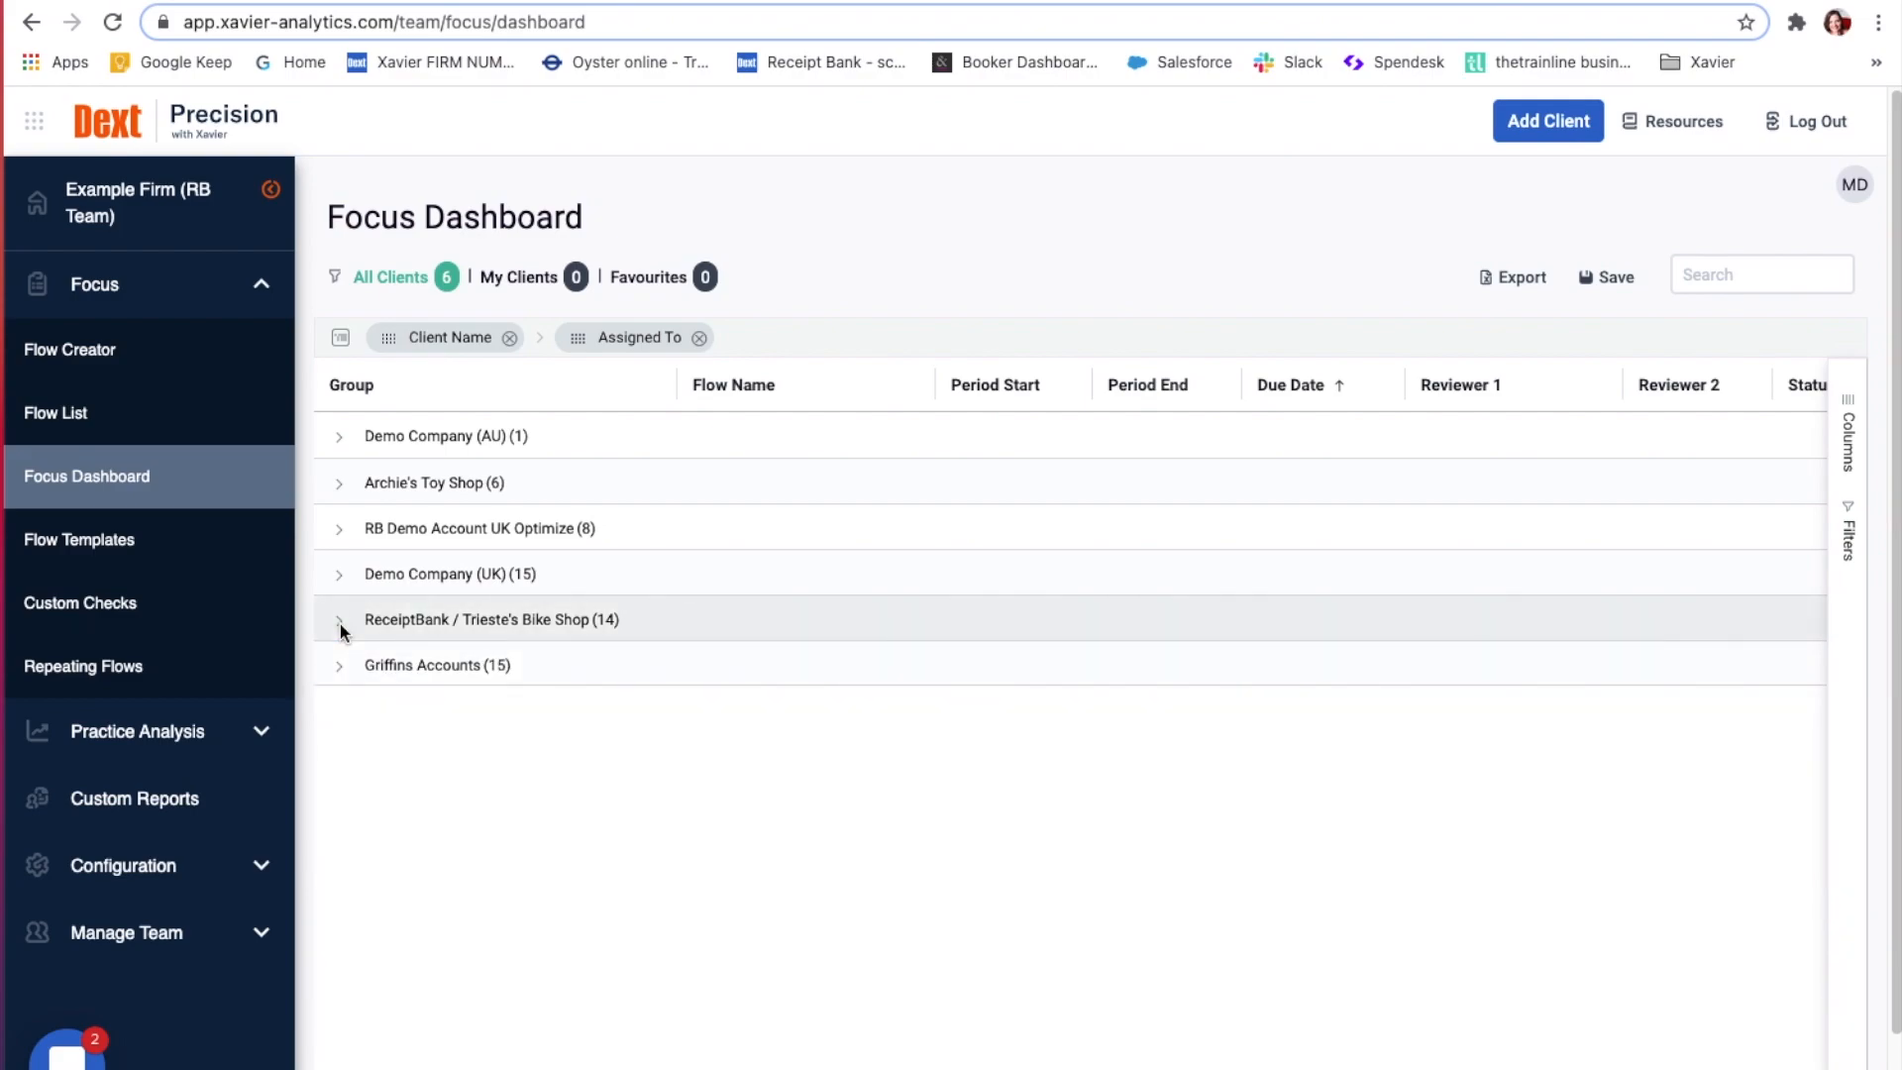